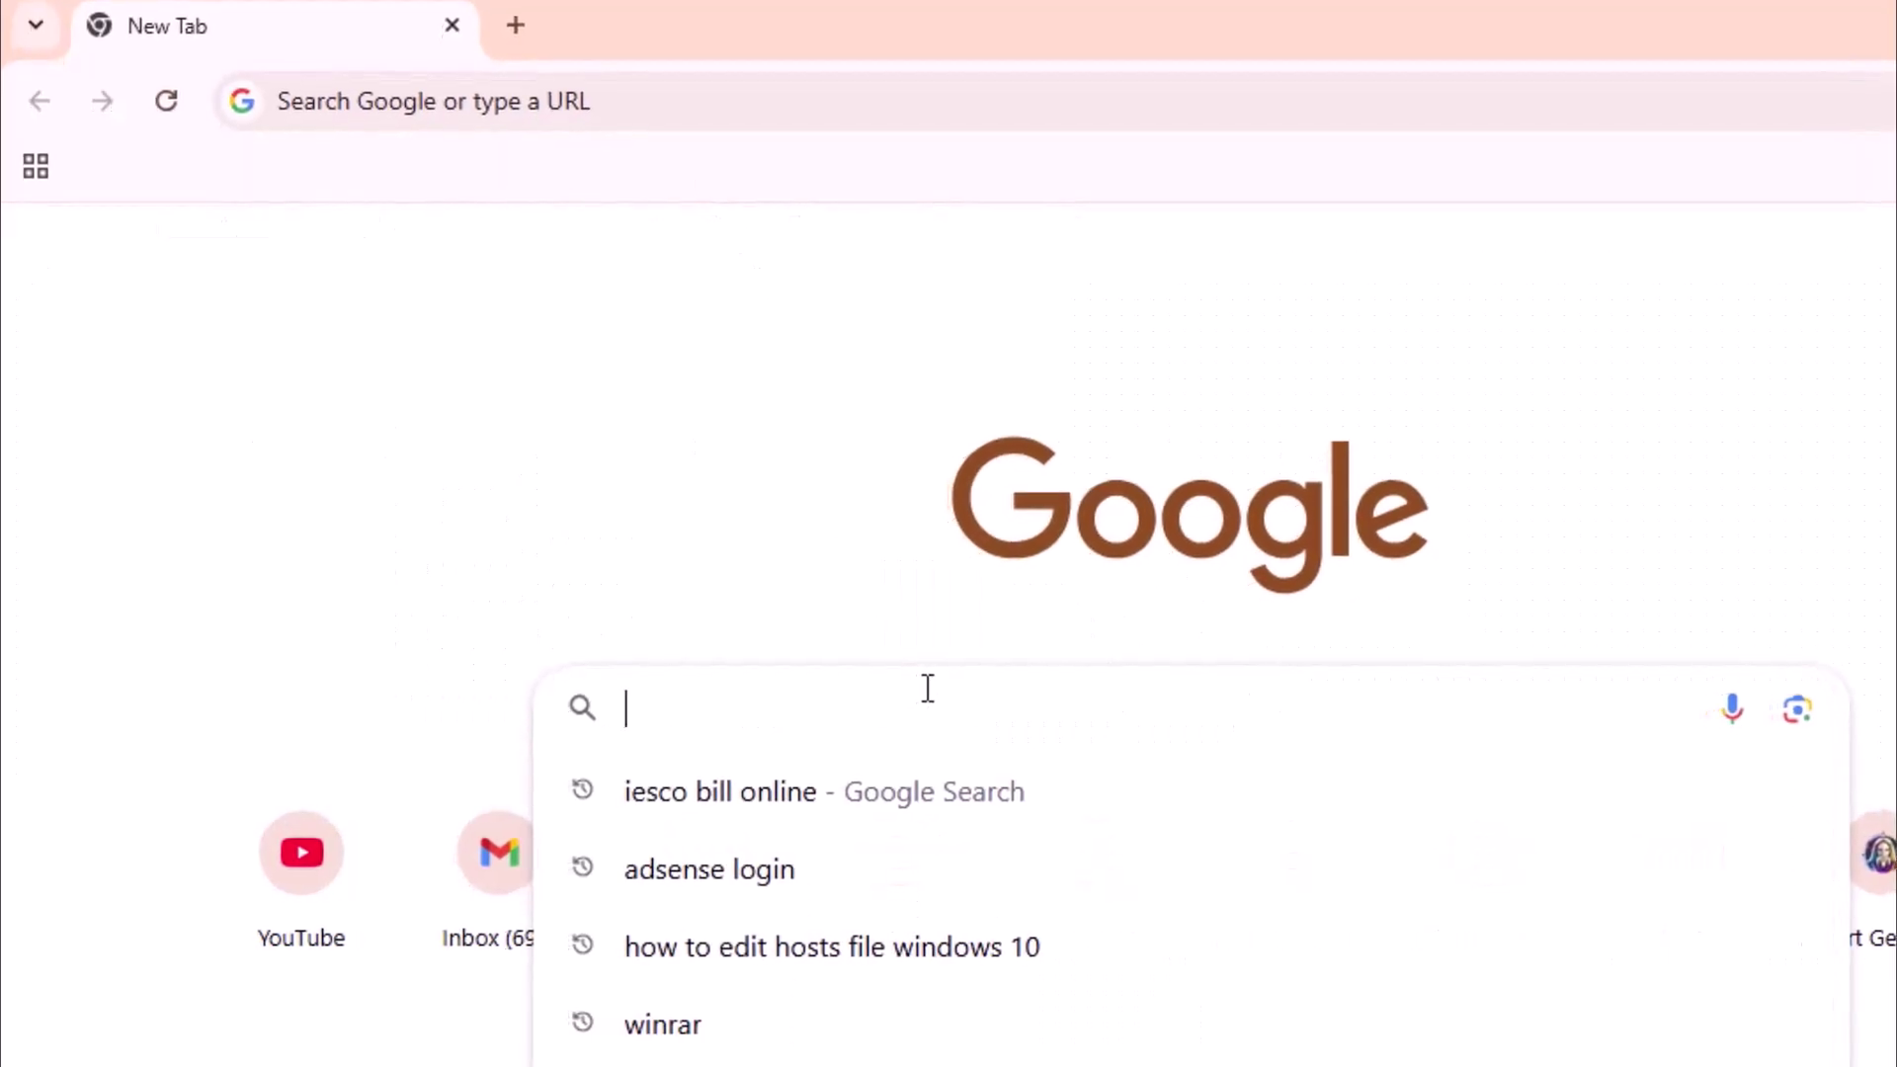
type("miktex")
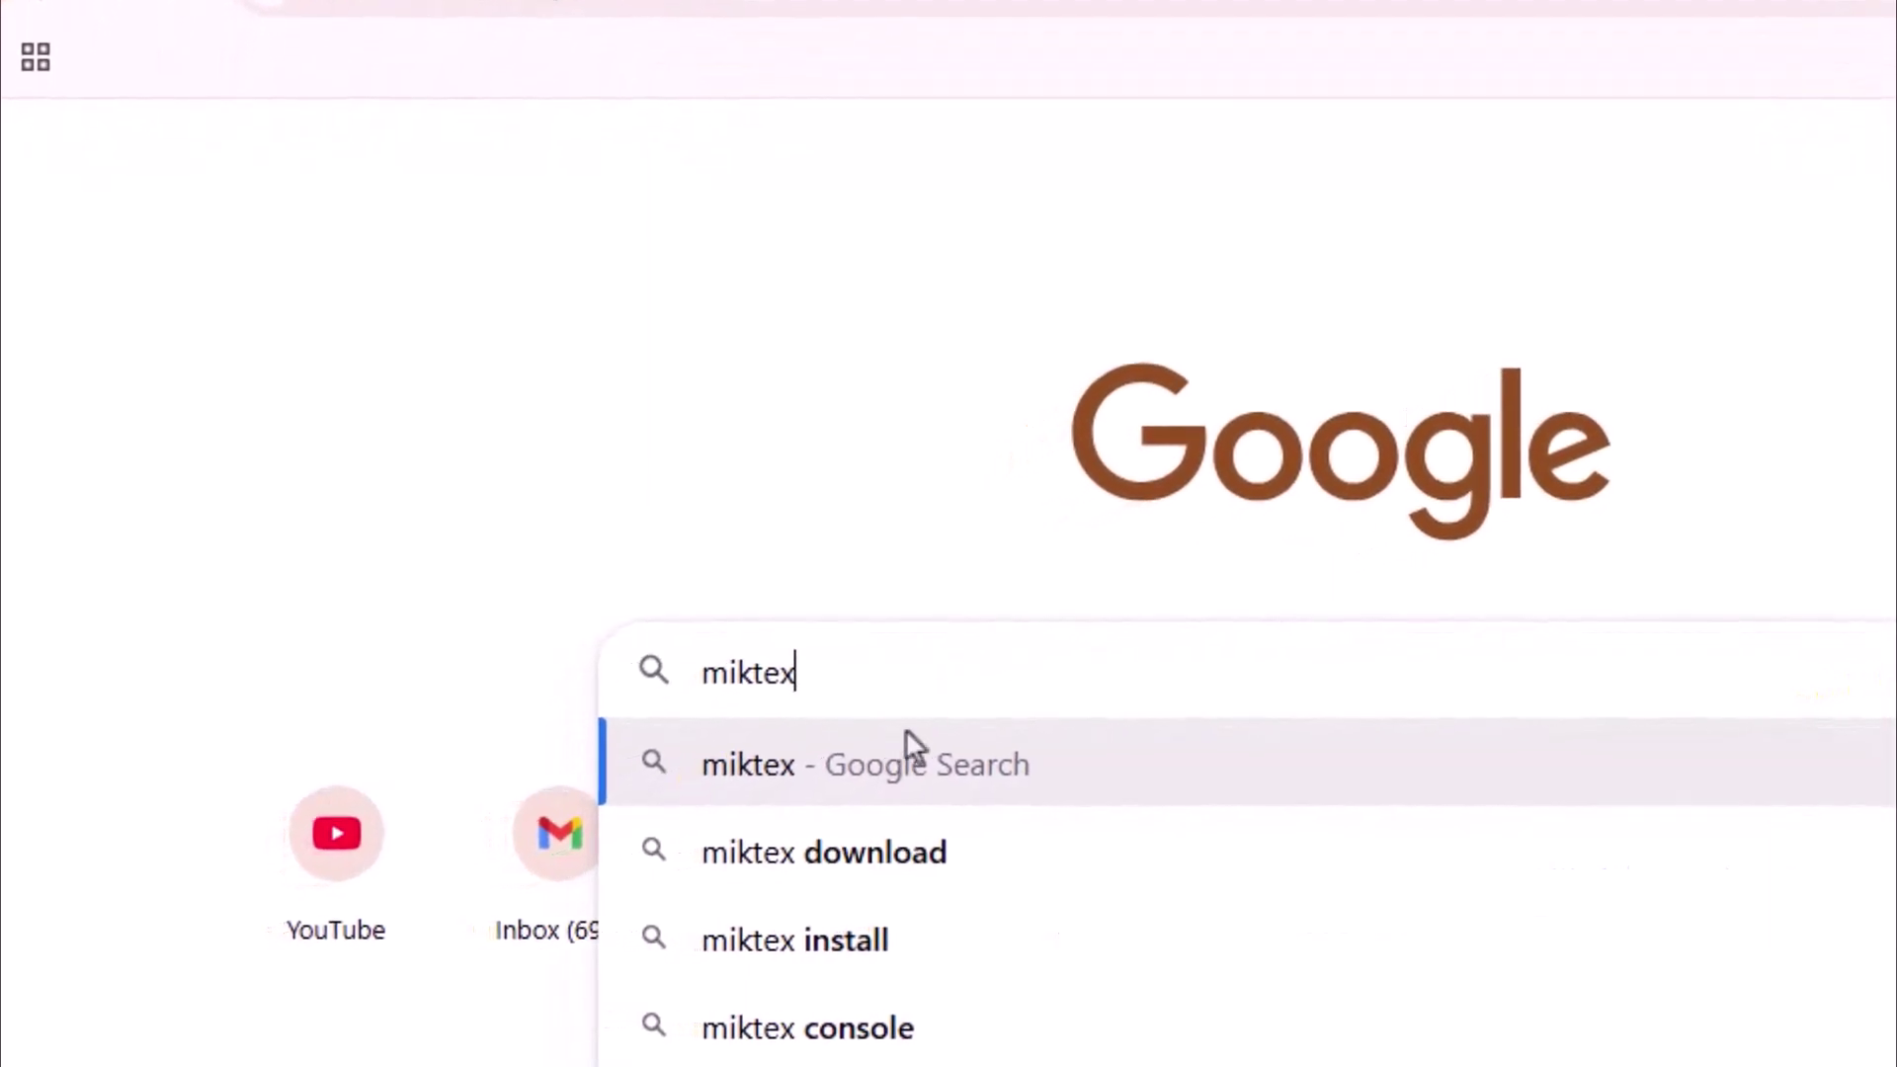
Search Google for 'miktex' to list the official MiKTeX site.
left_click(796, 767)
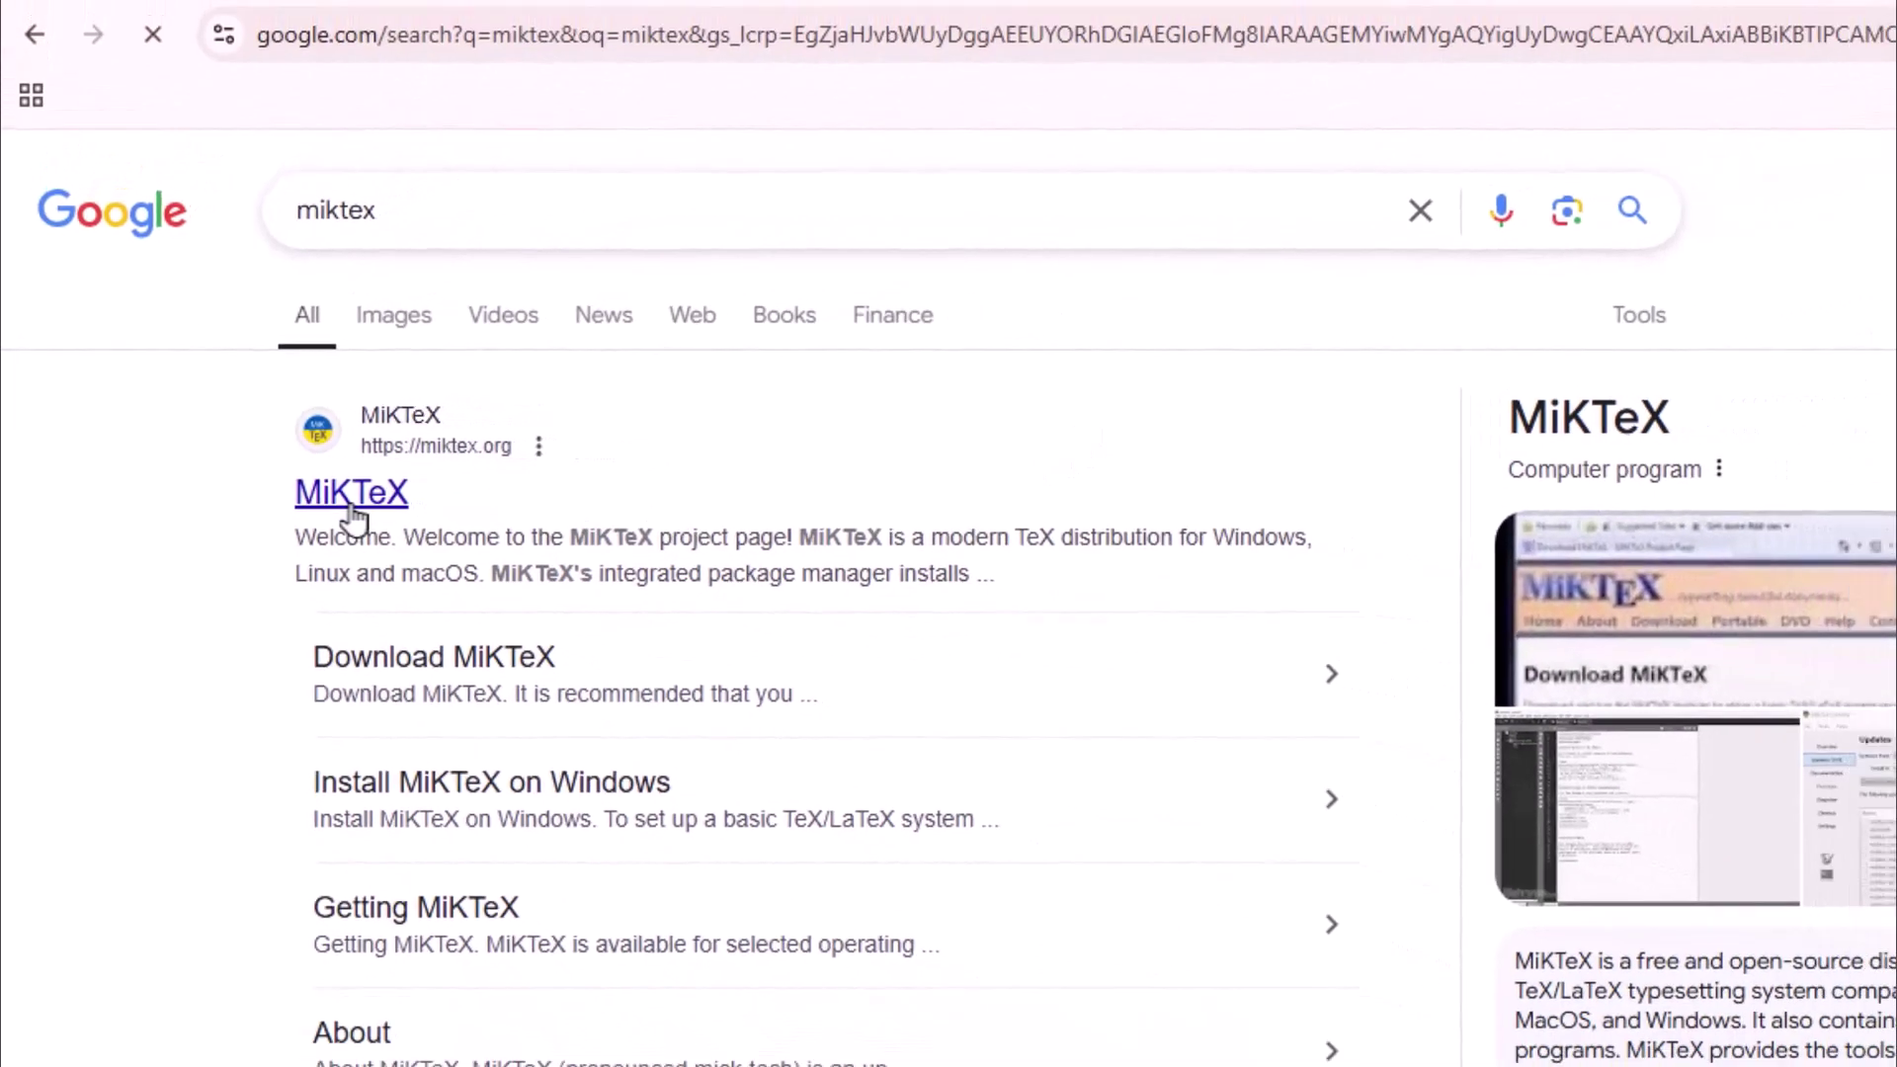
Download the basic MiKTeX 24.1 Windows installer from miktex.org and launch it.
left_click(329, 500)
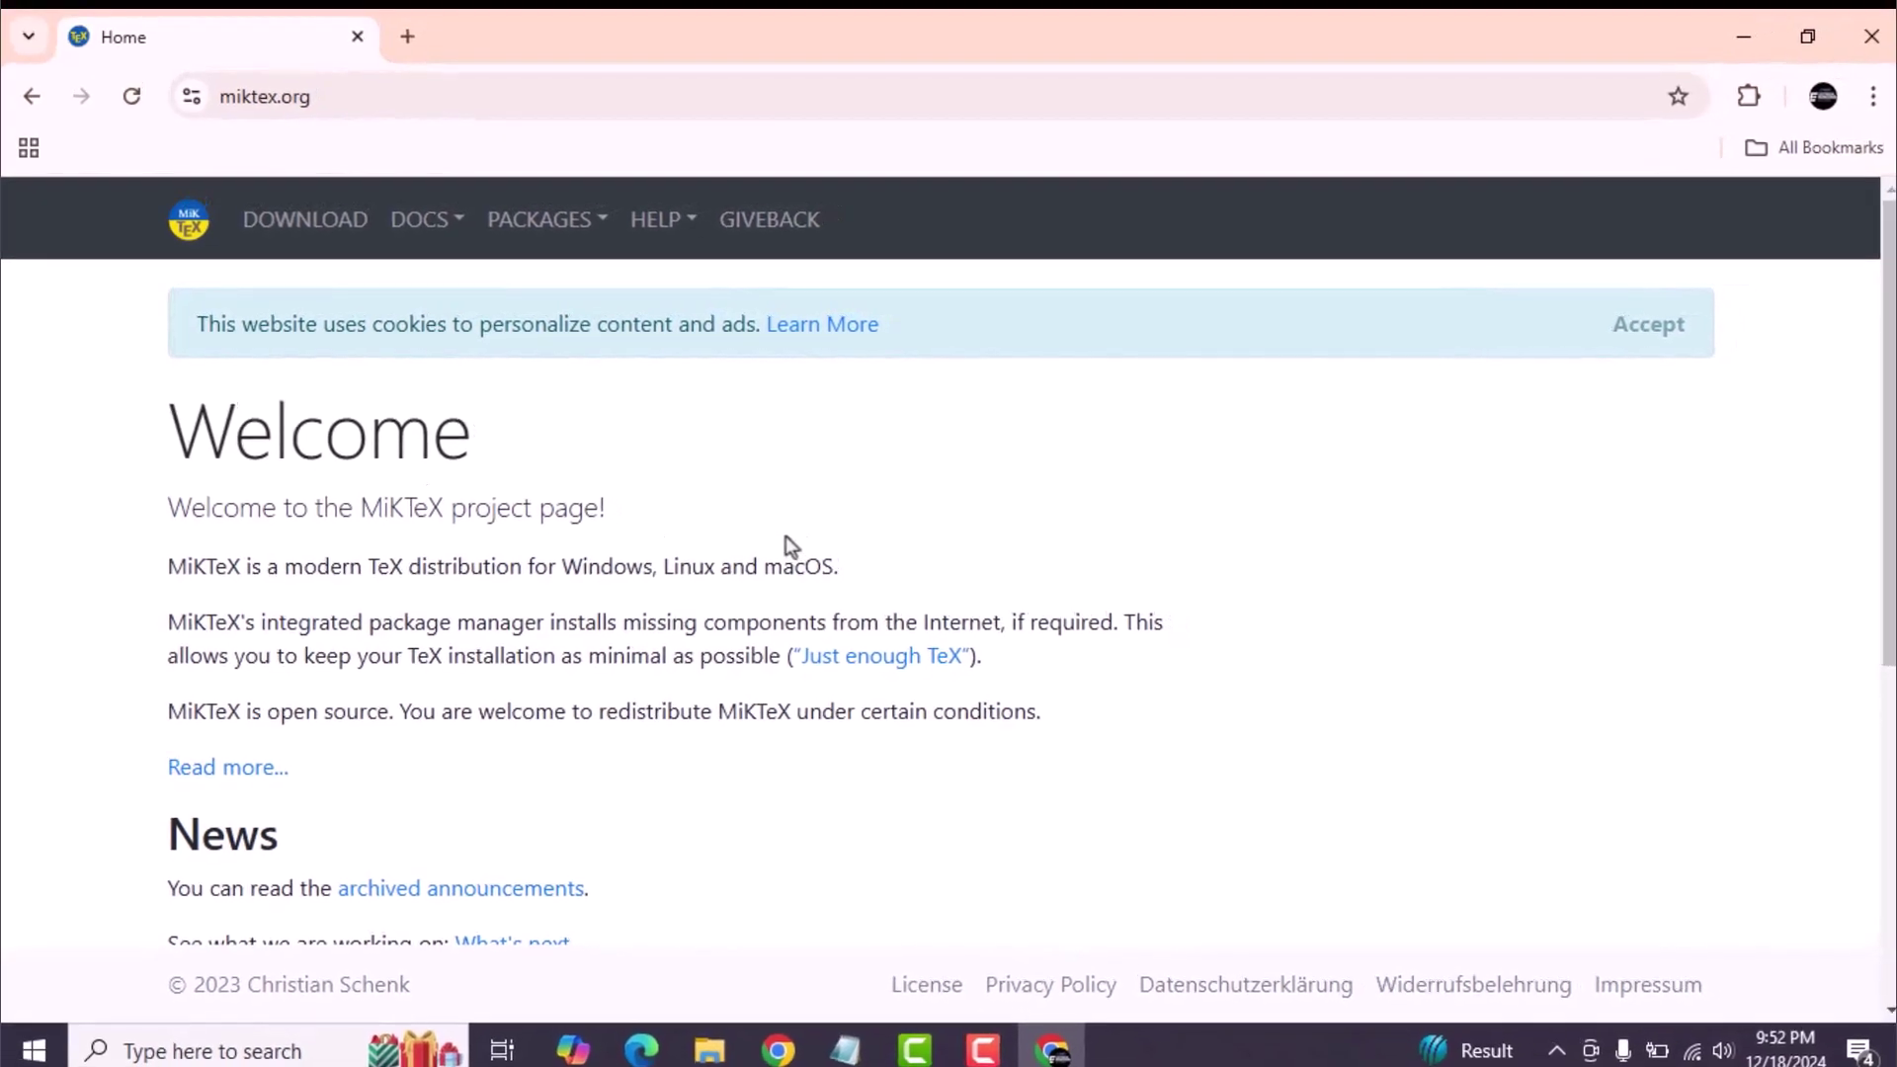
scroll(831, 570, "down", 3)
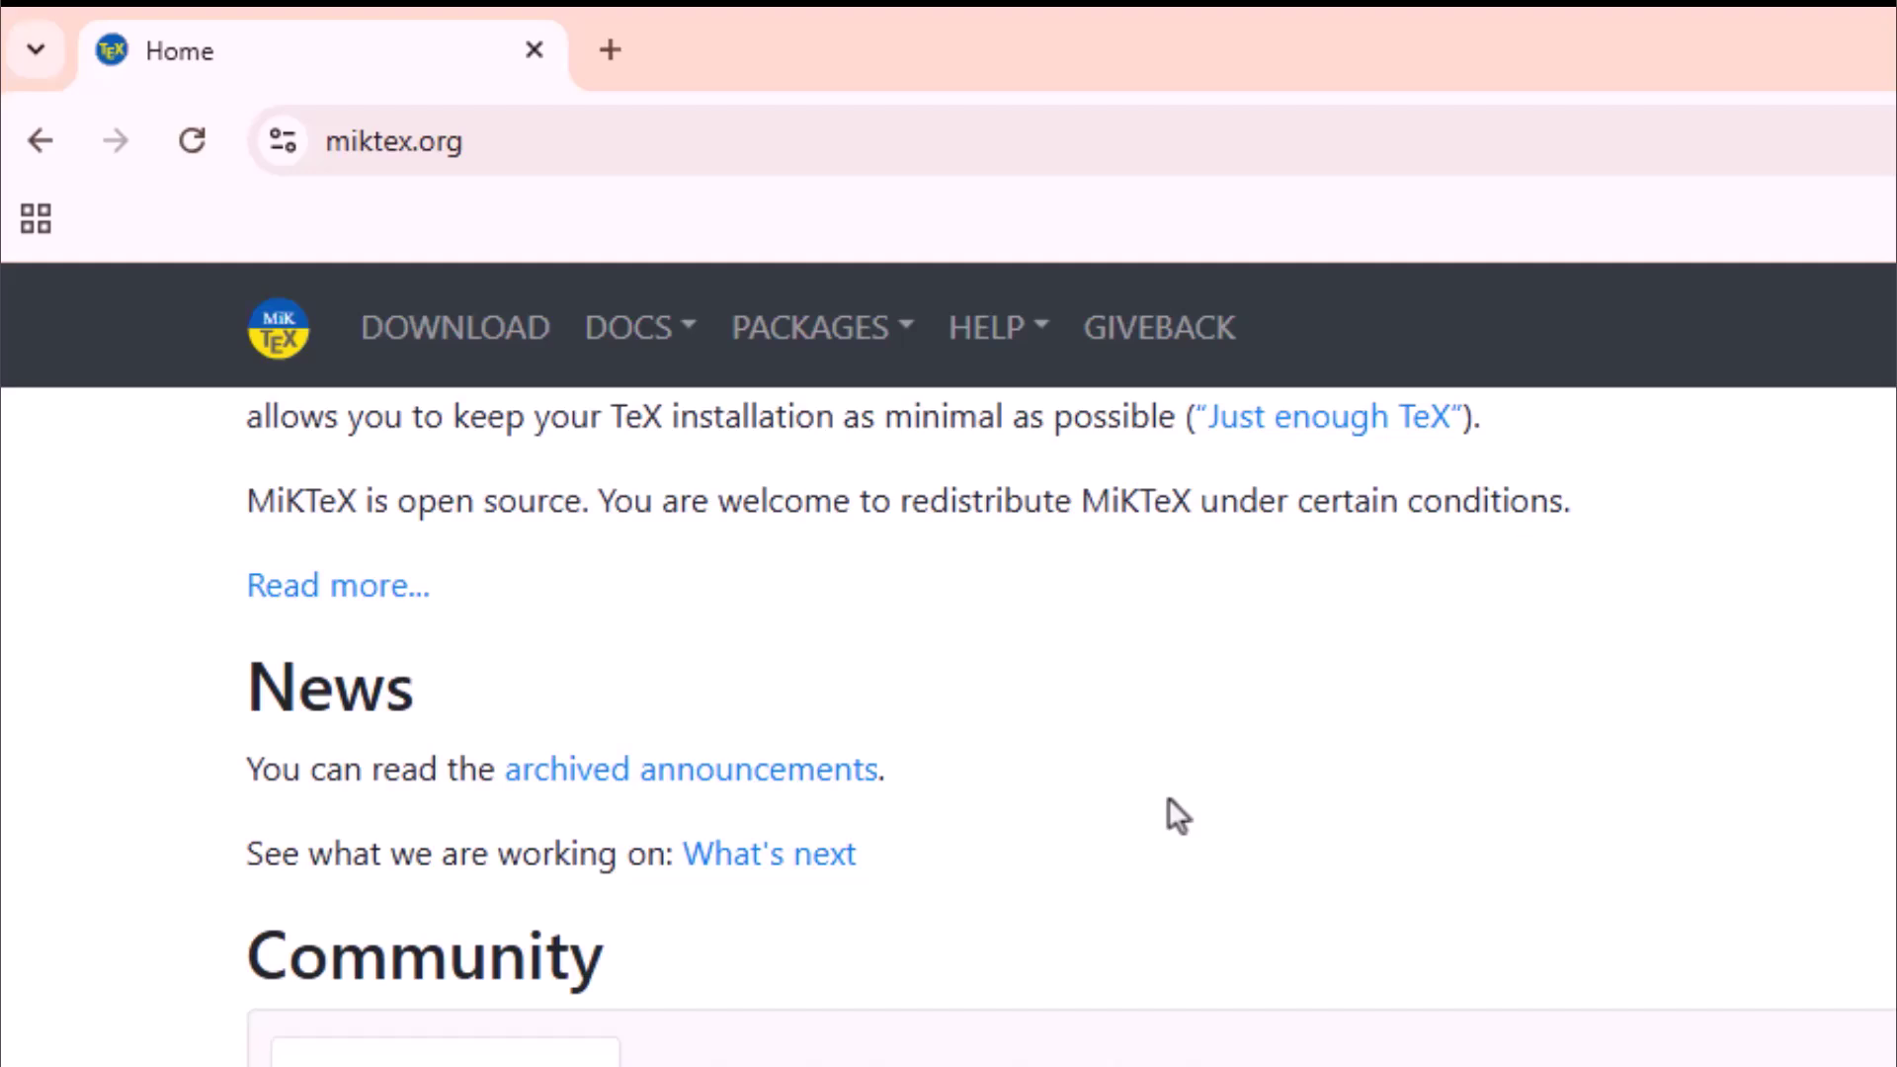
scroll(1169, 798, "up", 5)
left_click(499, 349)
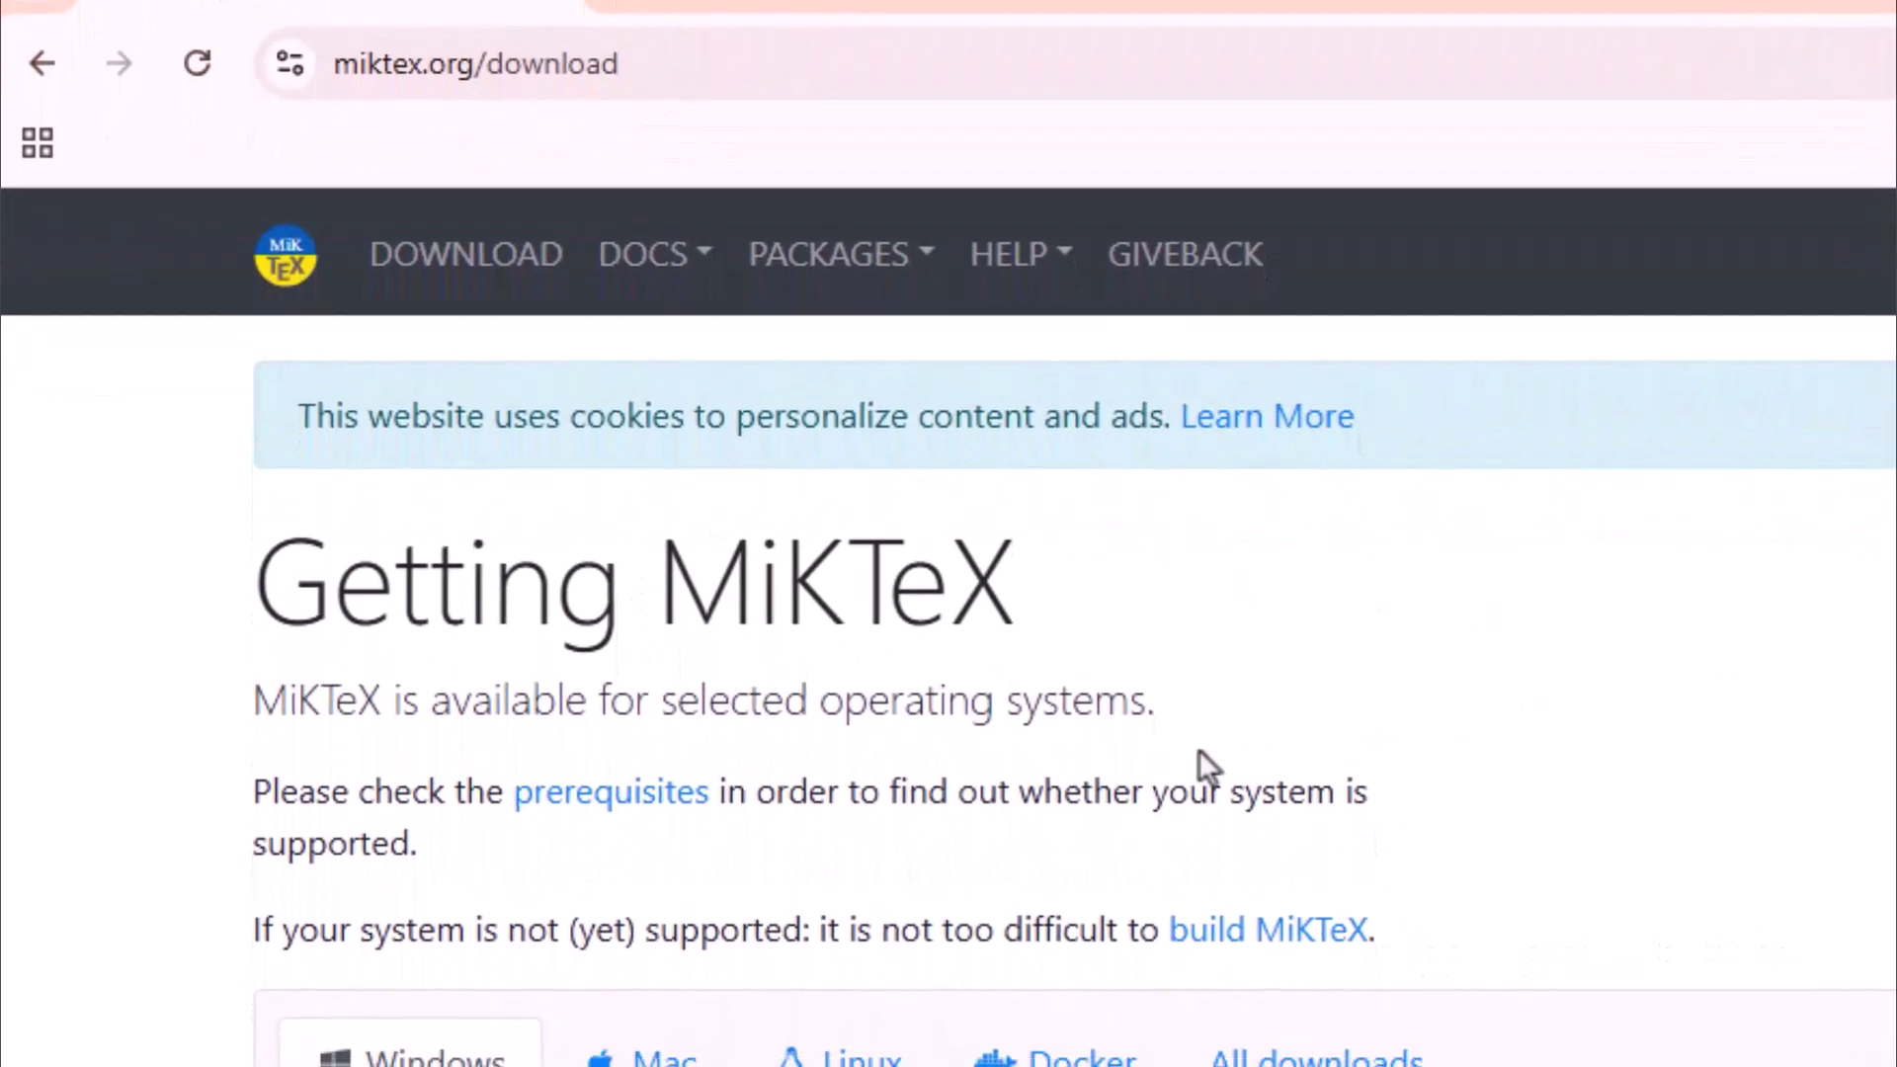
scroll(1199, 750, "down", 1)
scroll(1193, 720, "down", 2)
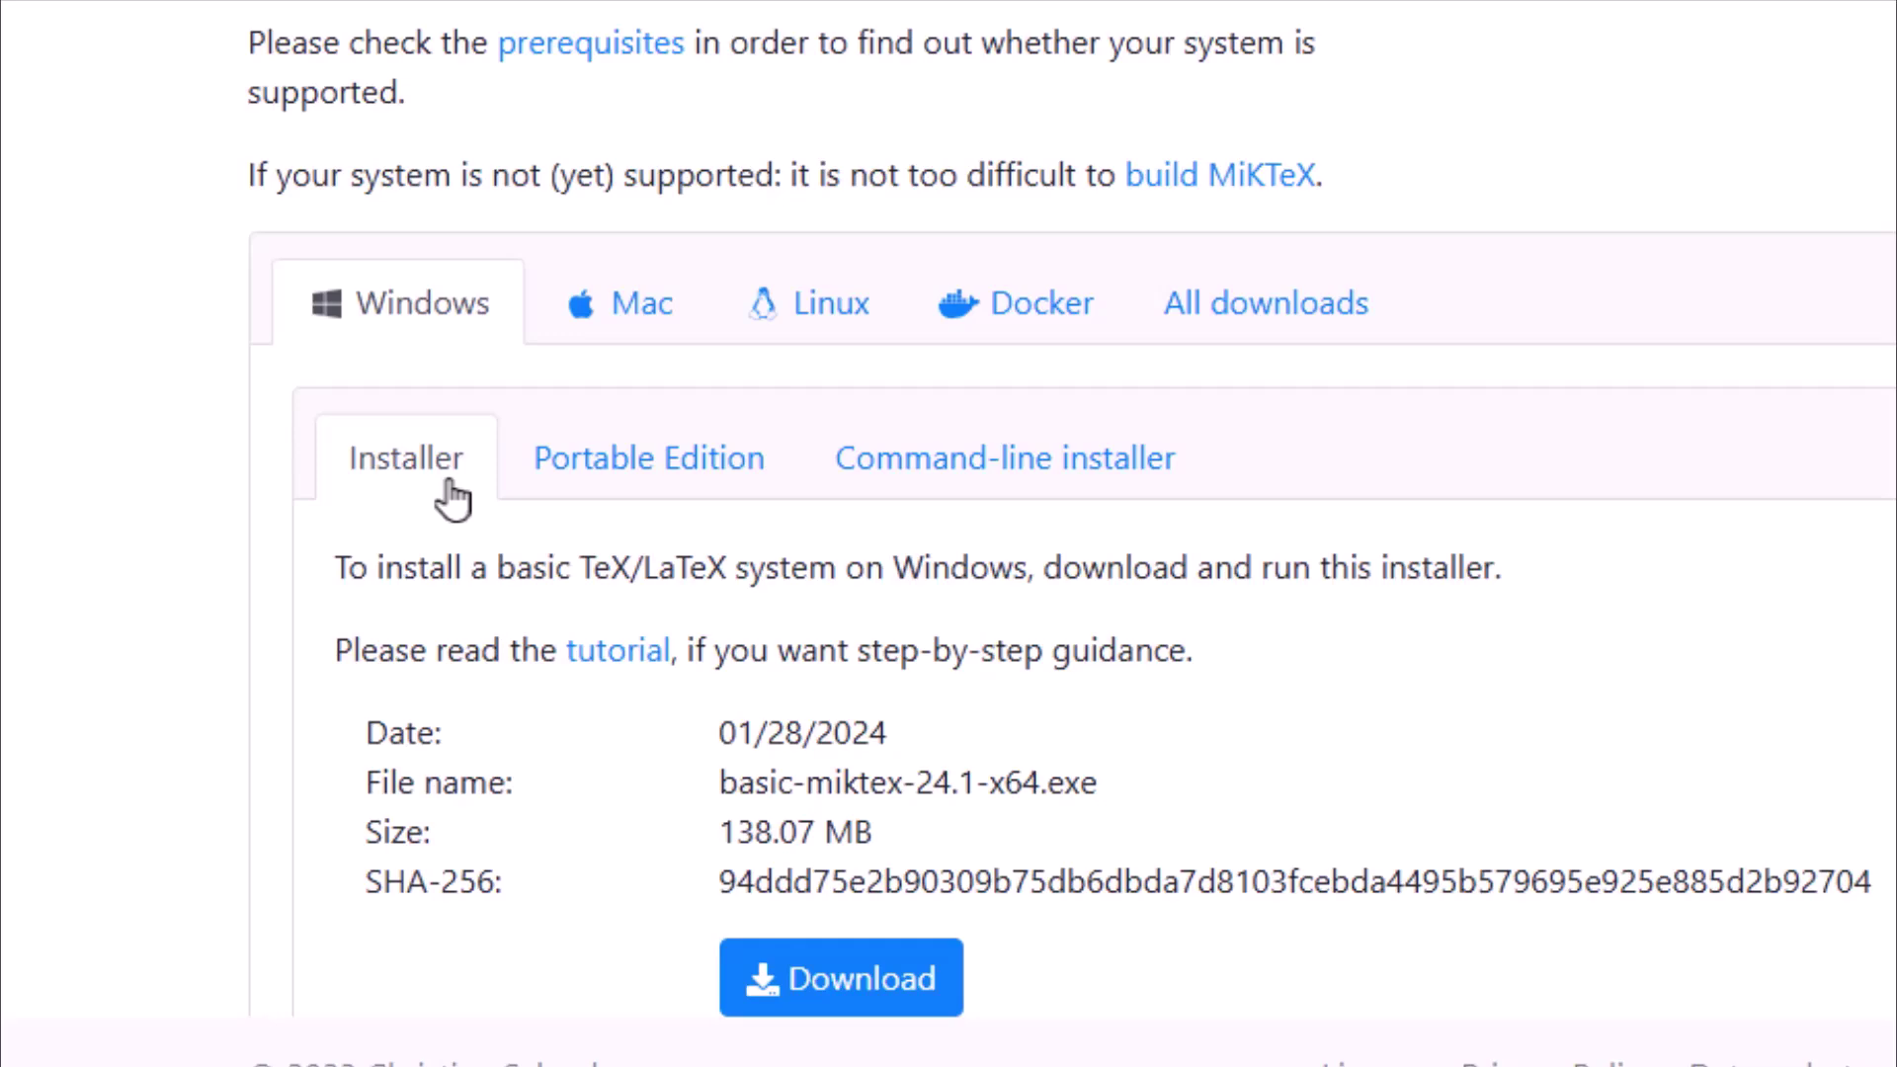
scroll(859, 697, "down", 1)
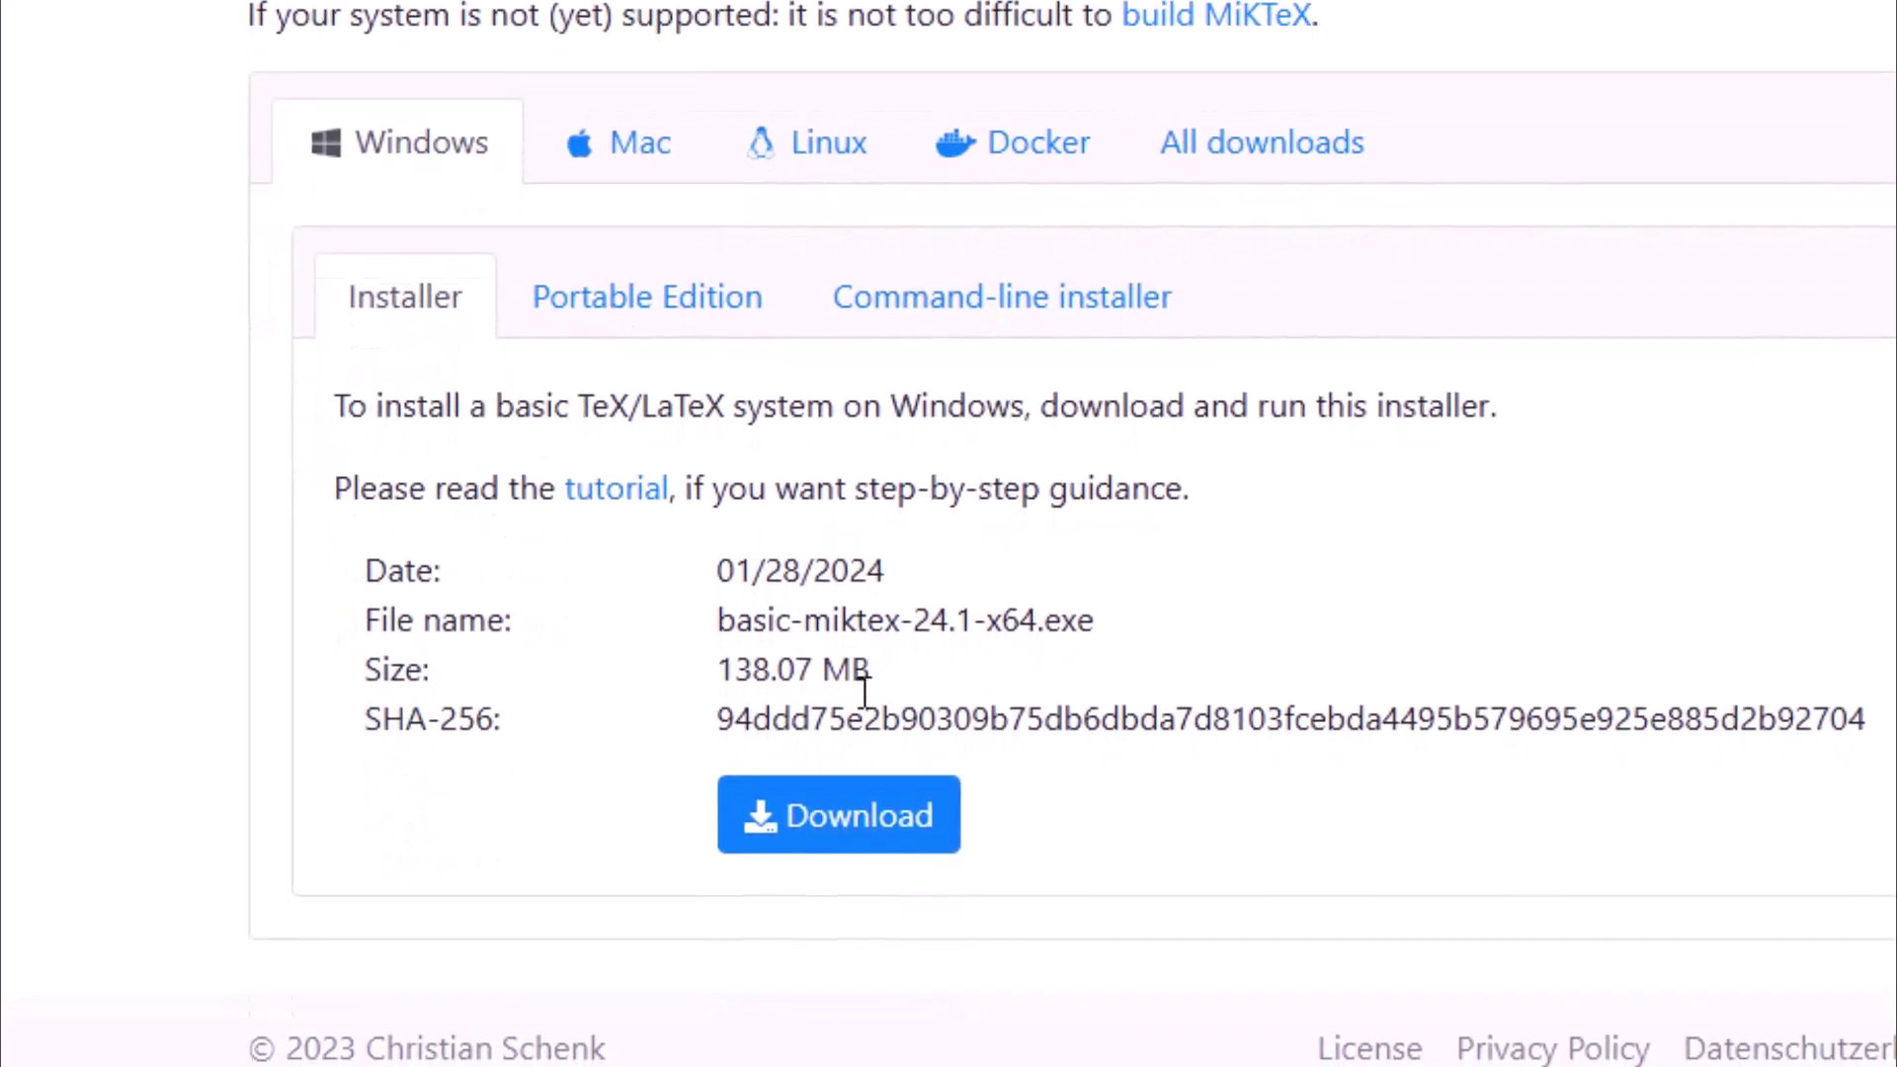
left_click(833, 839)
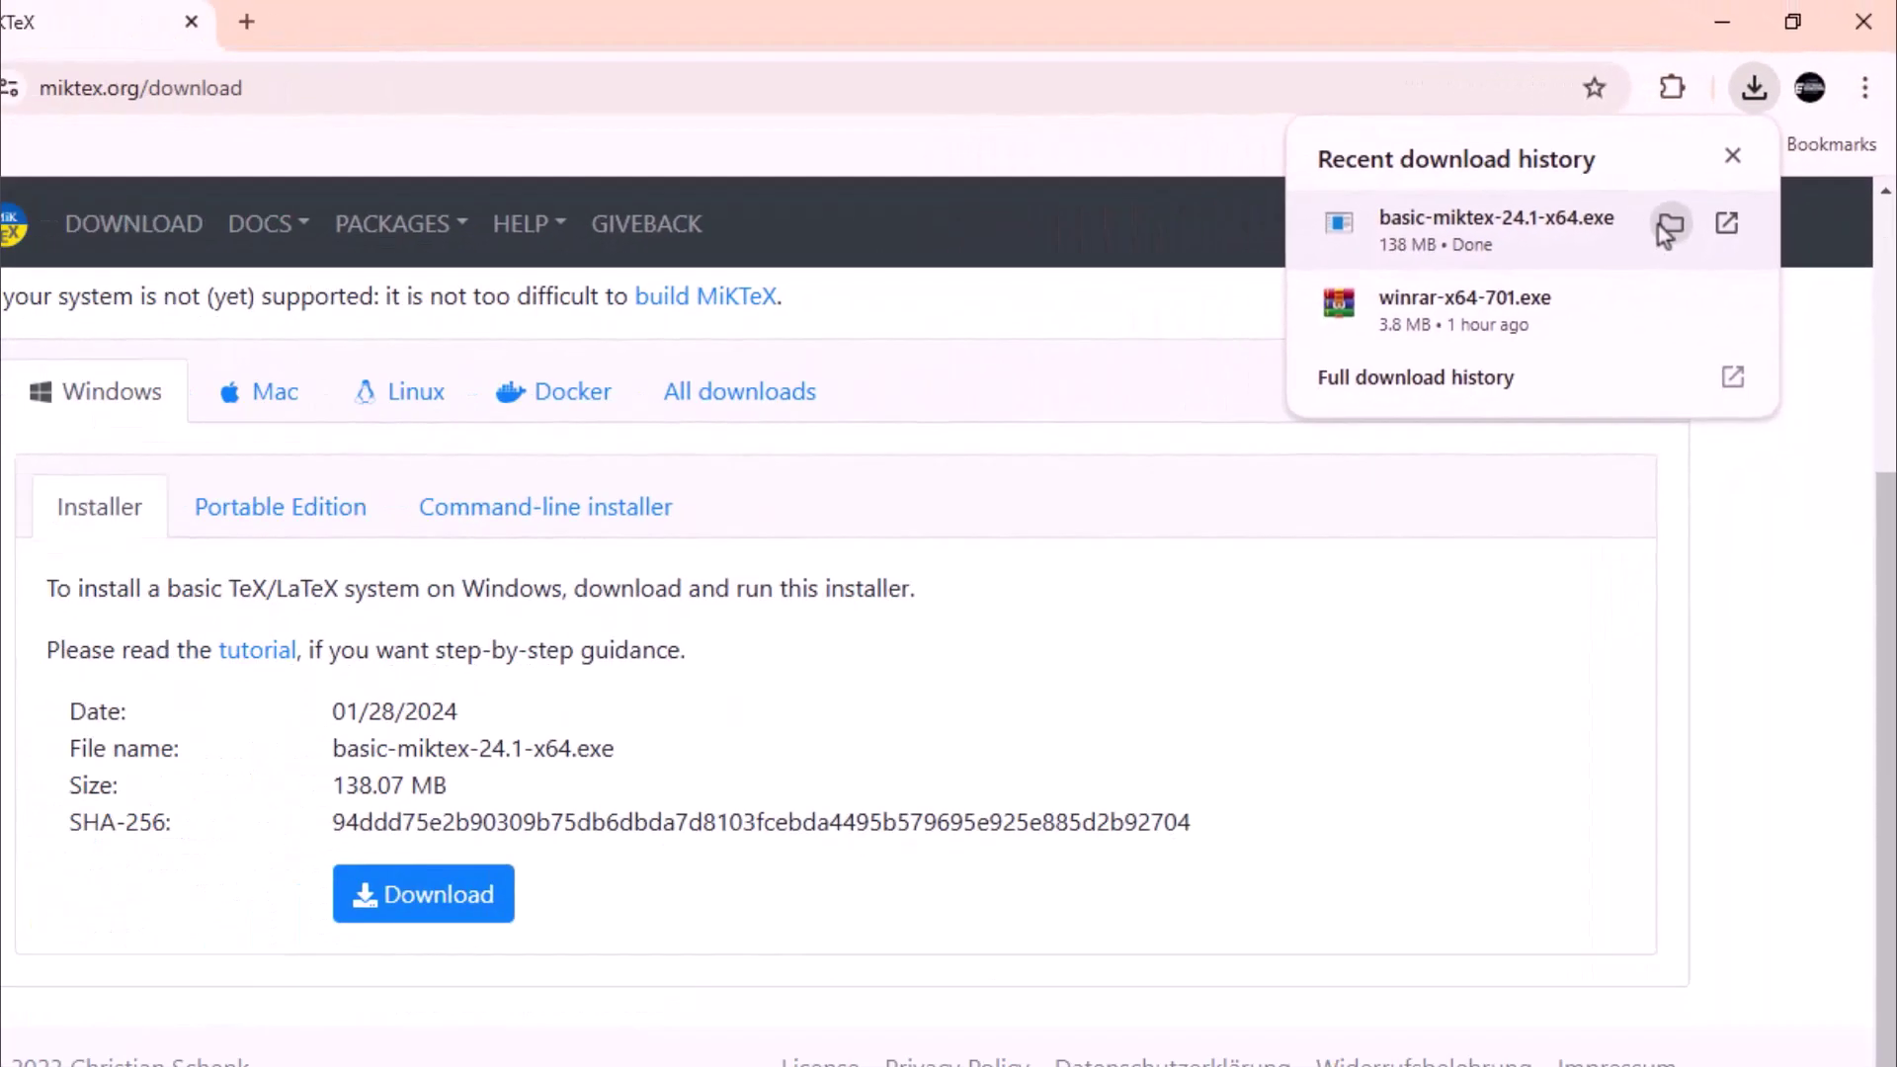
left_click(1691, 212)
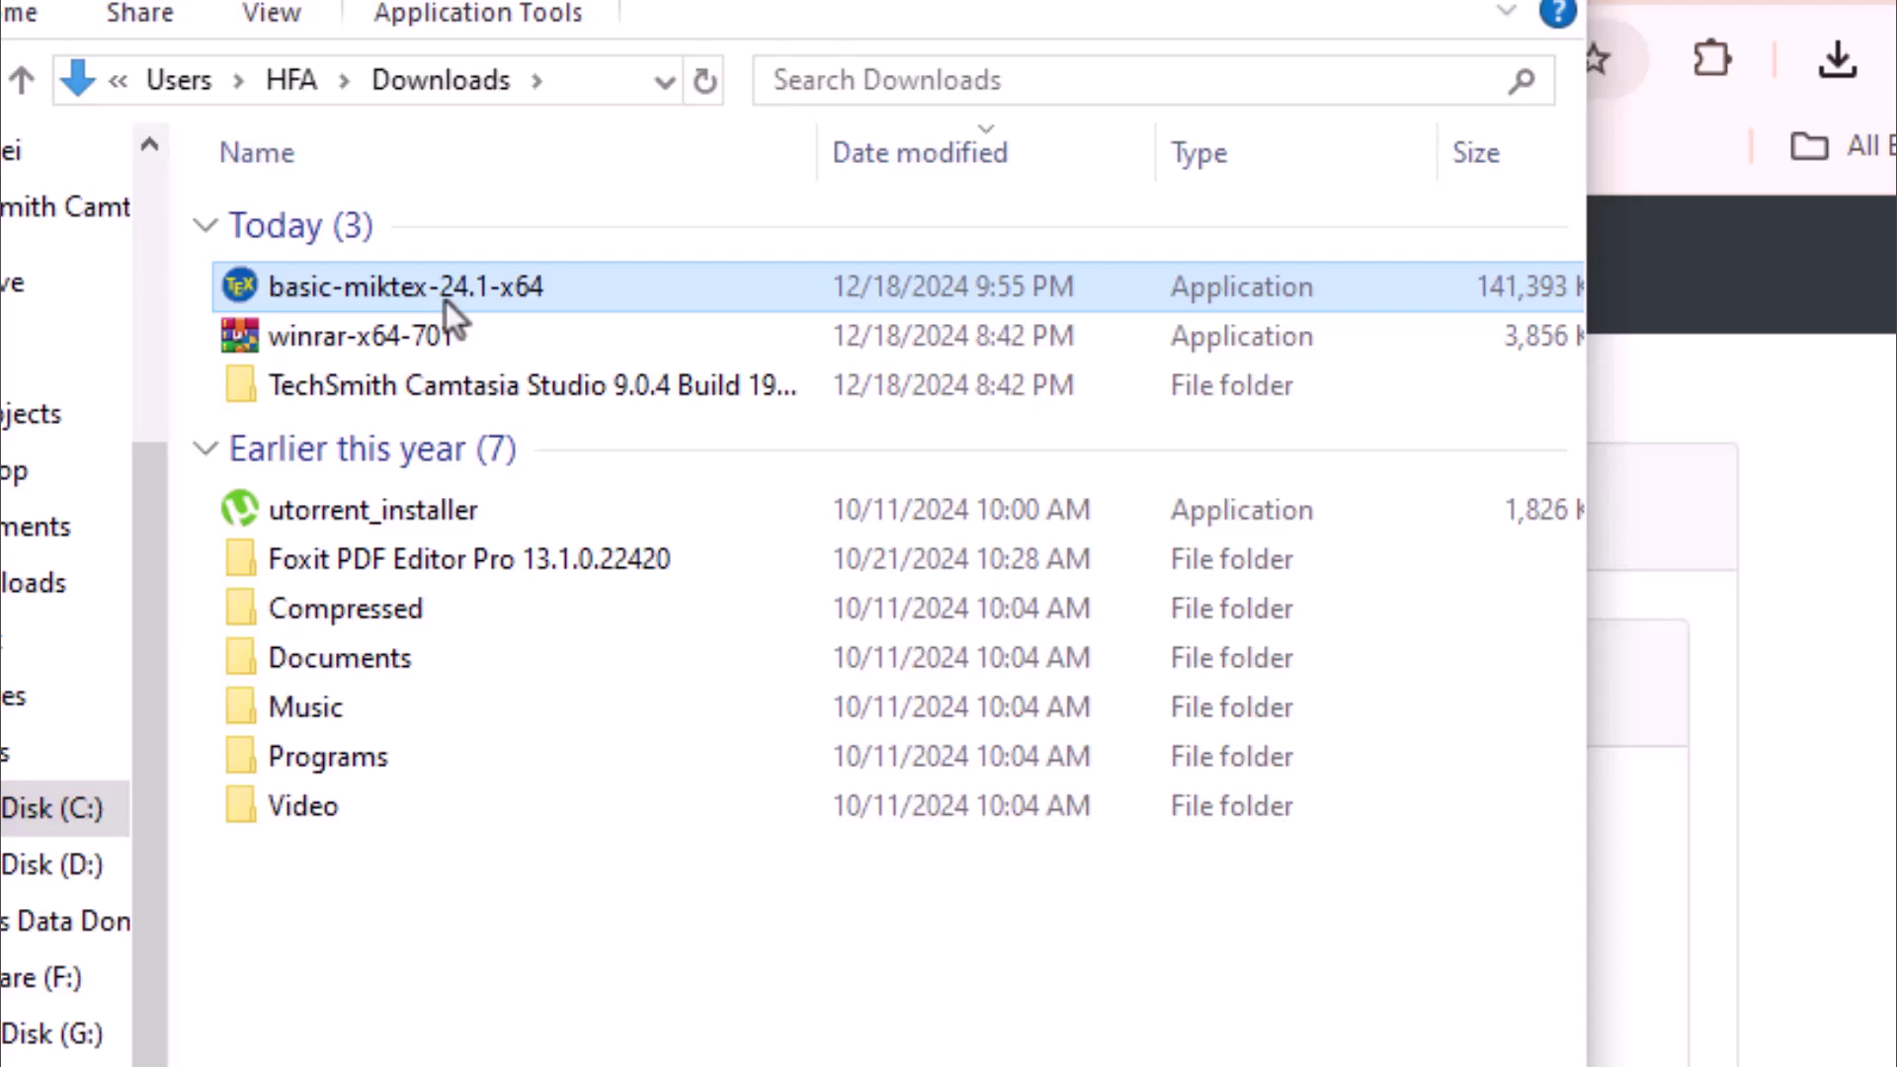
double_click(444, 300)
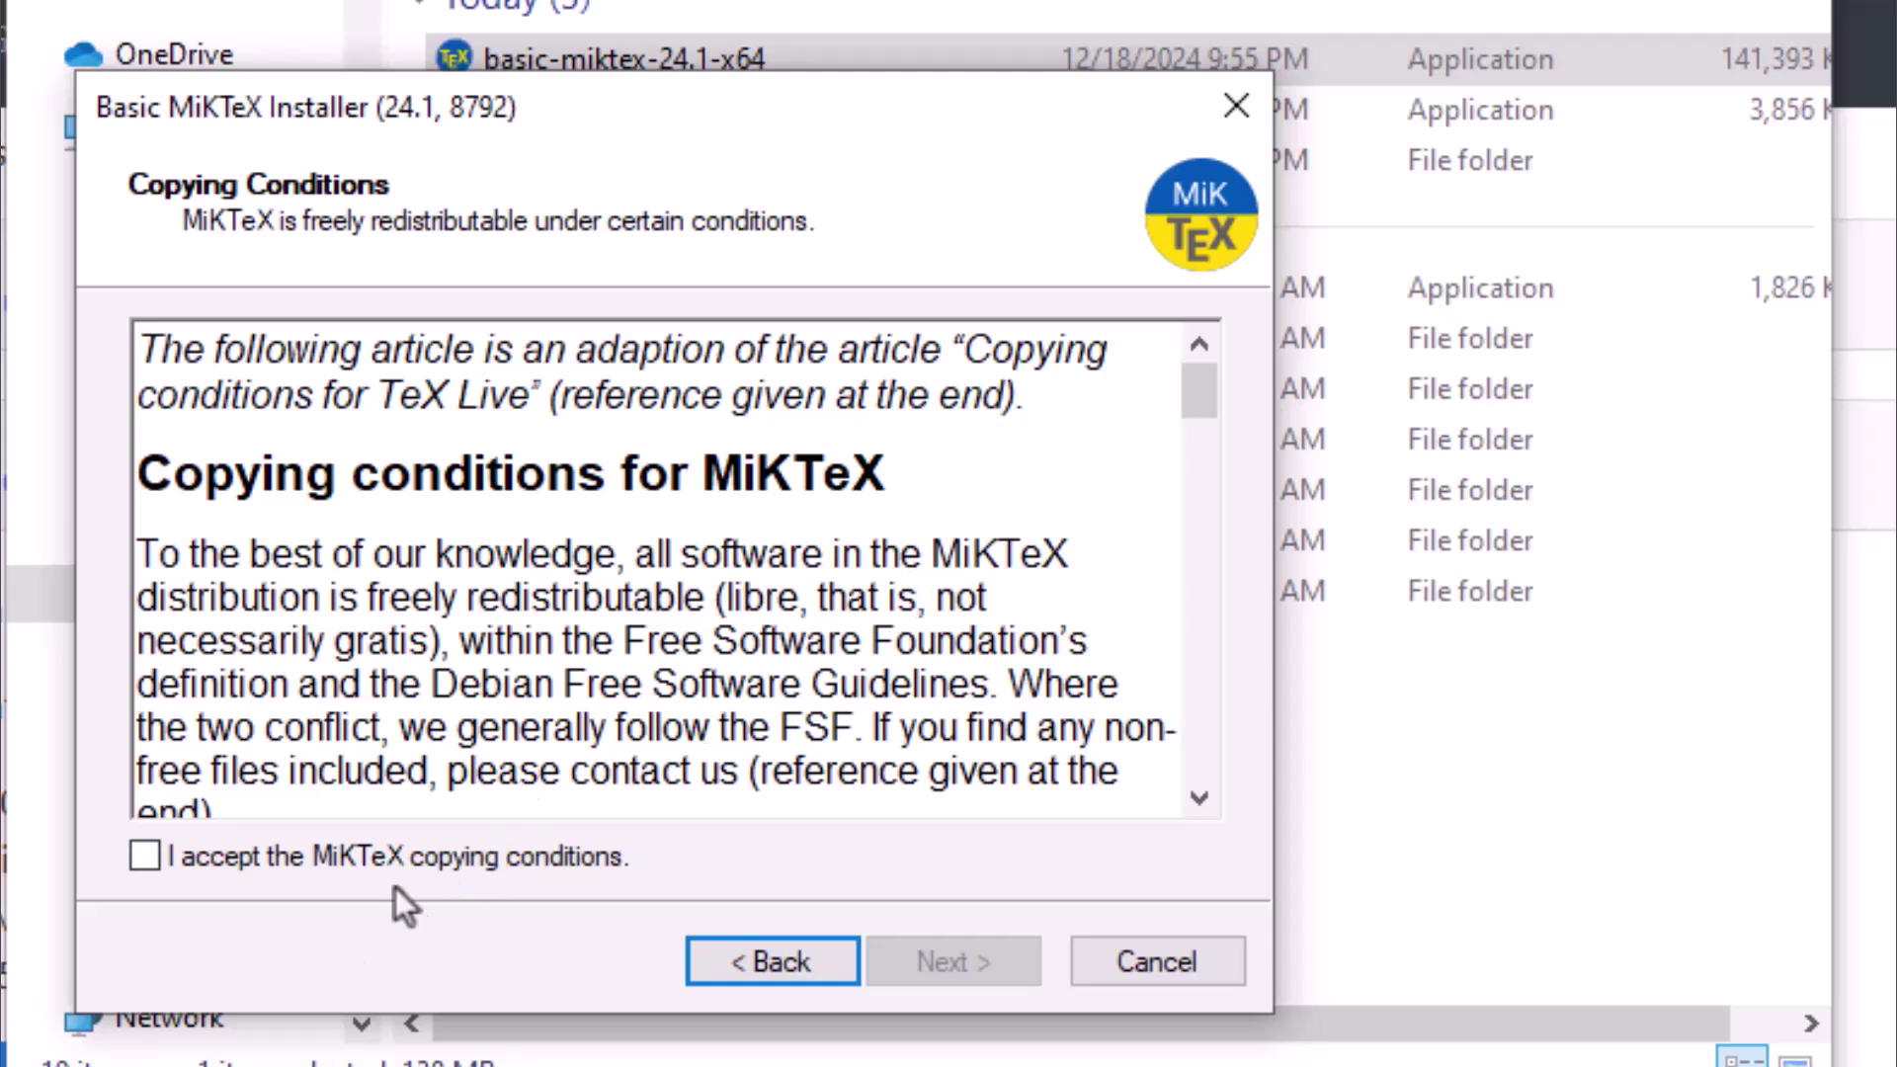
Accept the conditions, keep current-user scope and default folder, and set on-the-fly package installs to Yes.
left_click(142, 861)
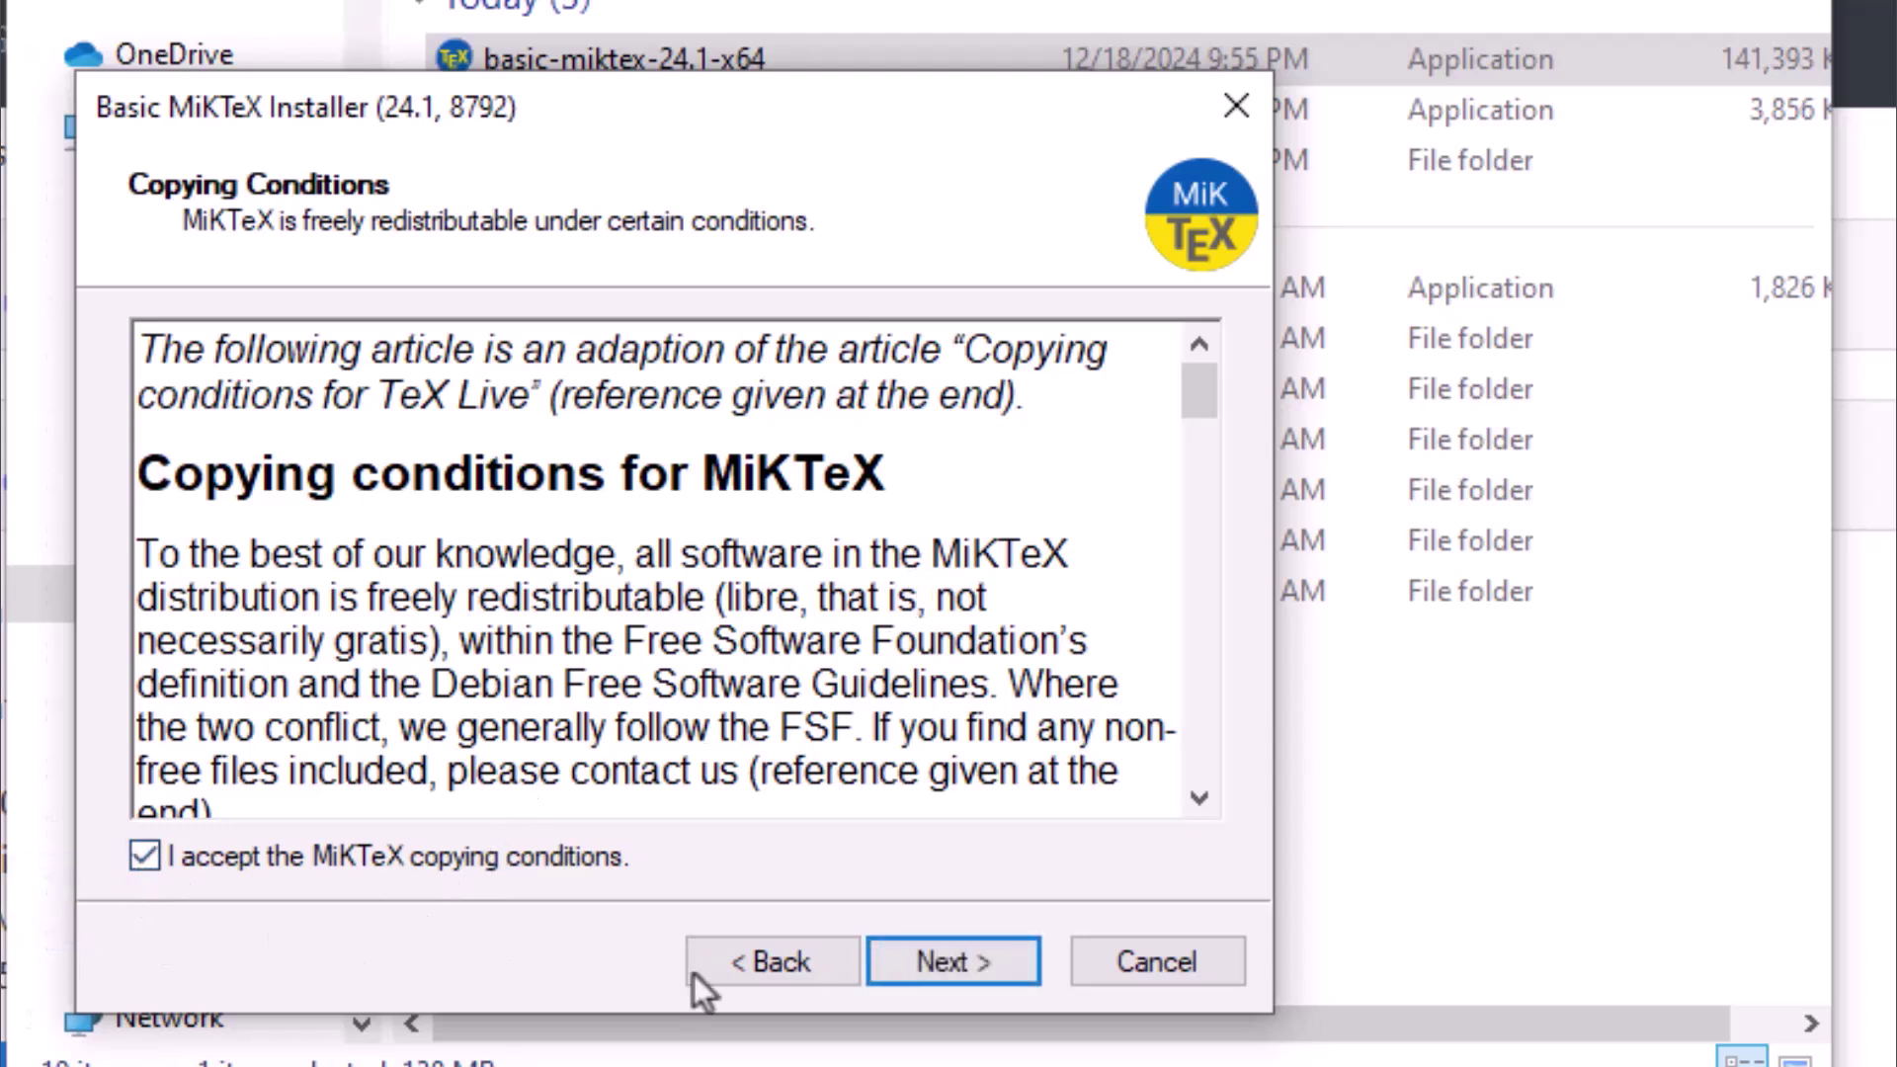
left_click(918, 964)
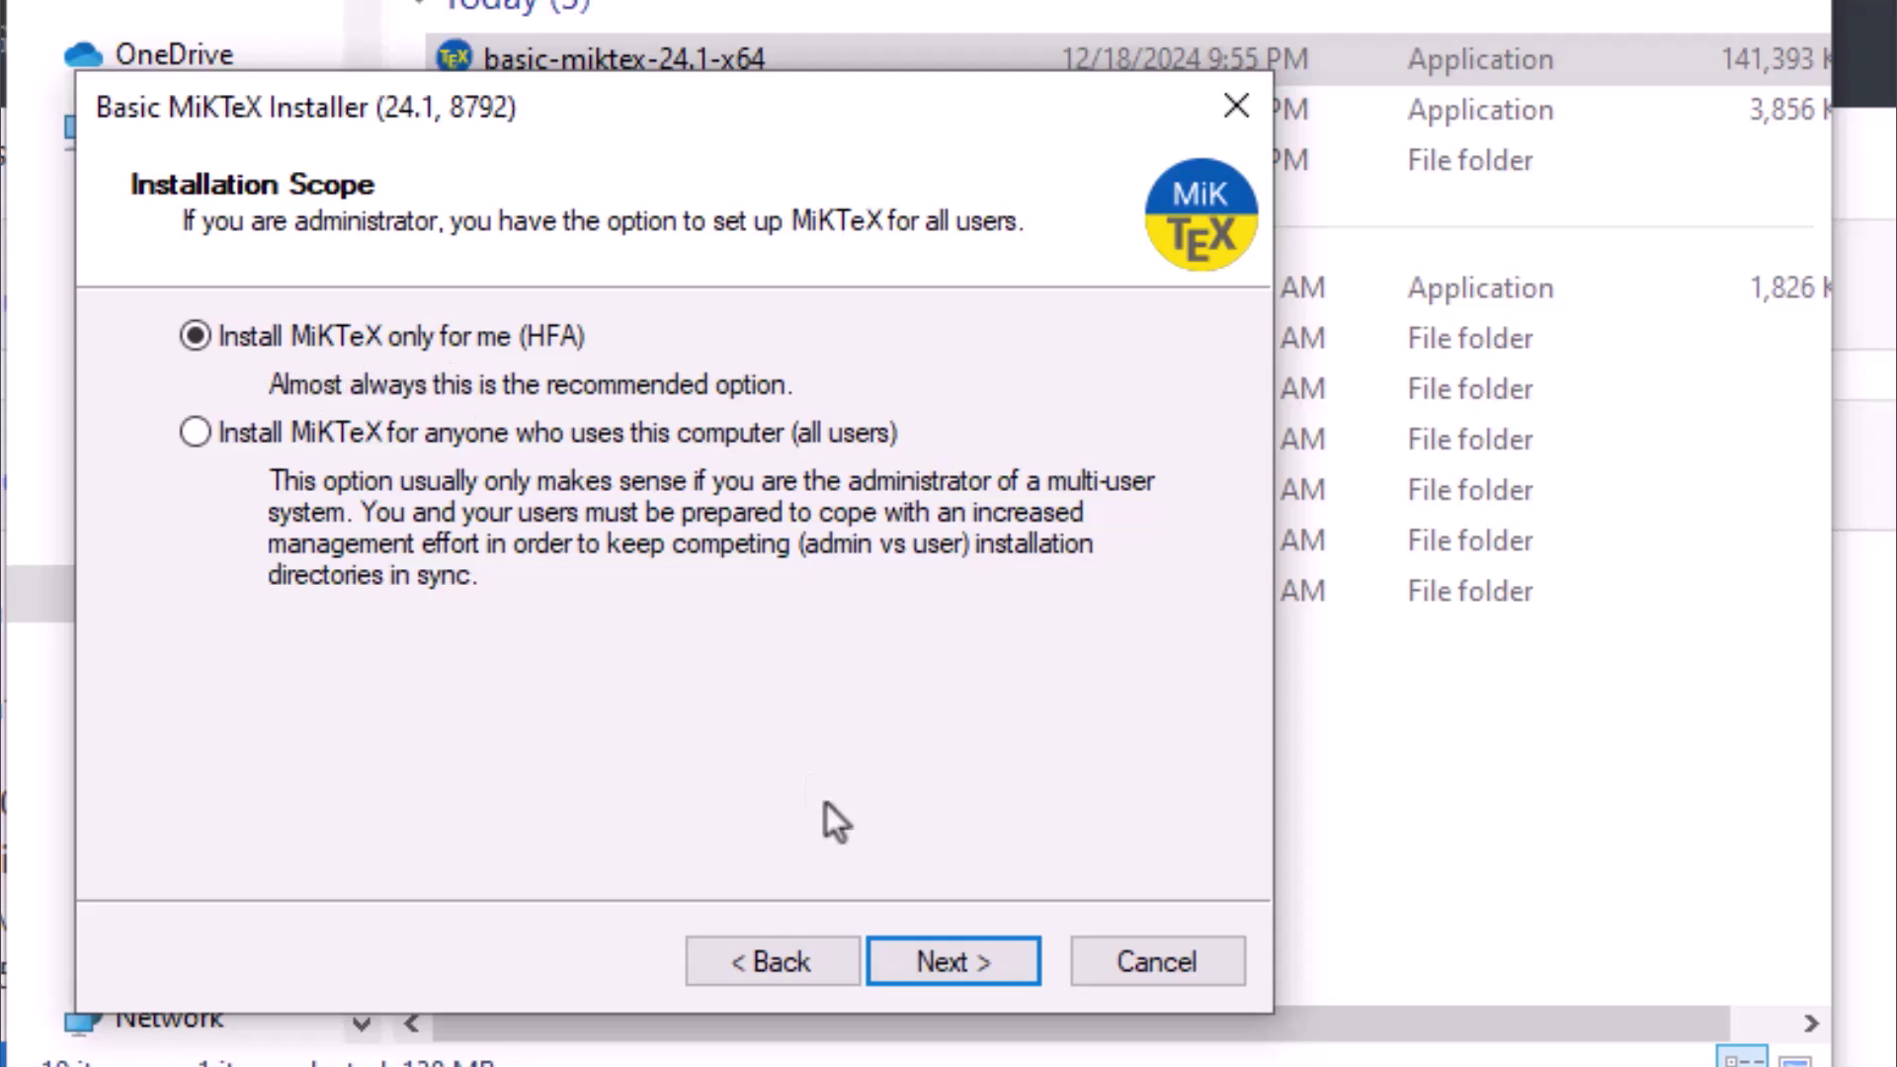
left_click(956, 972)
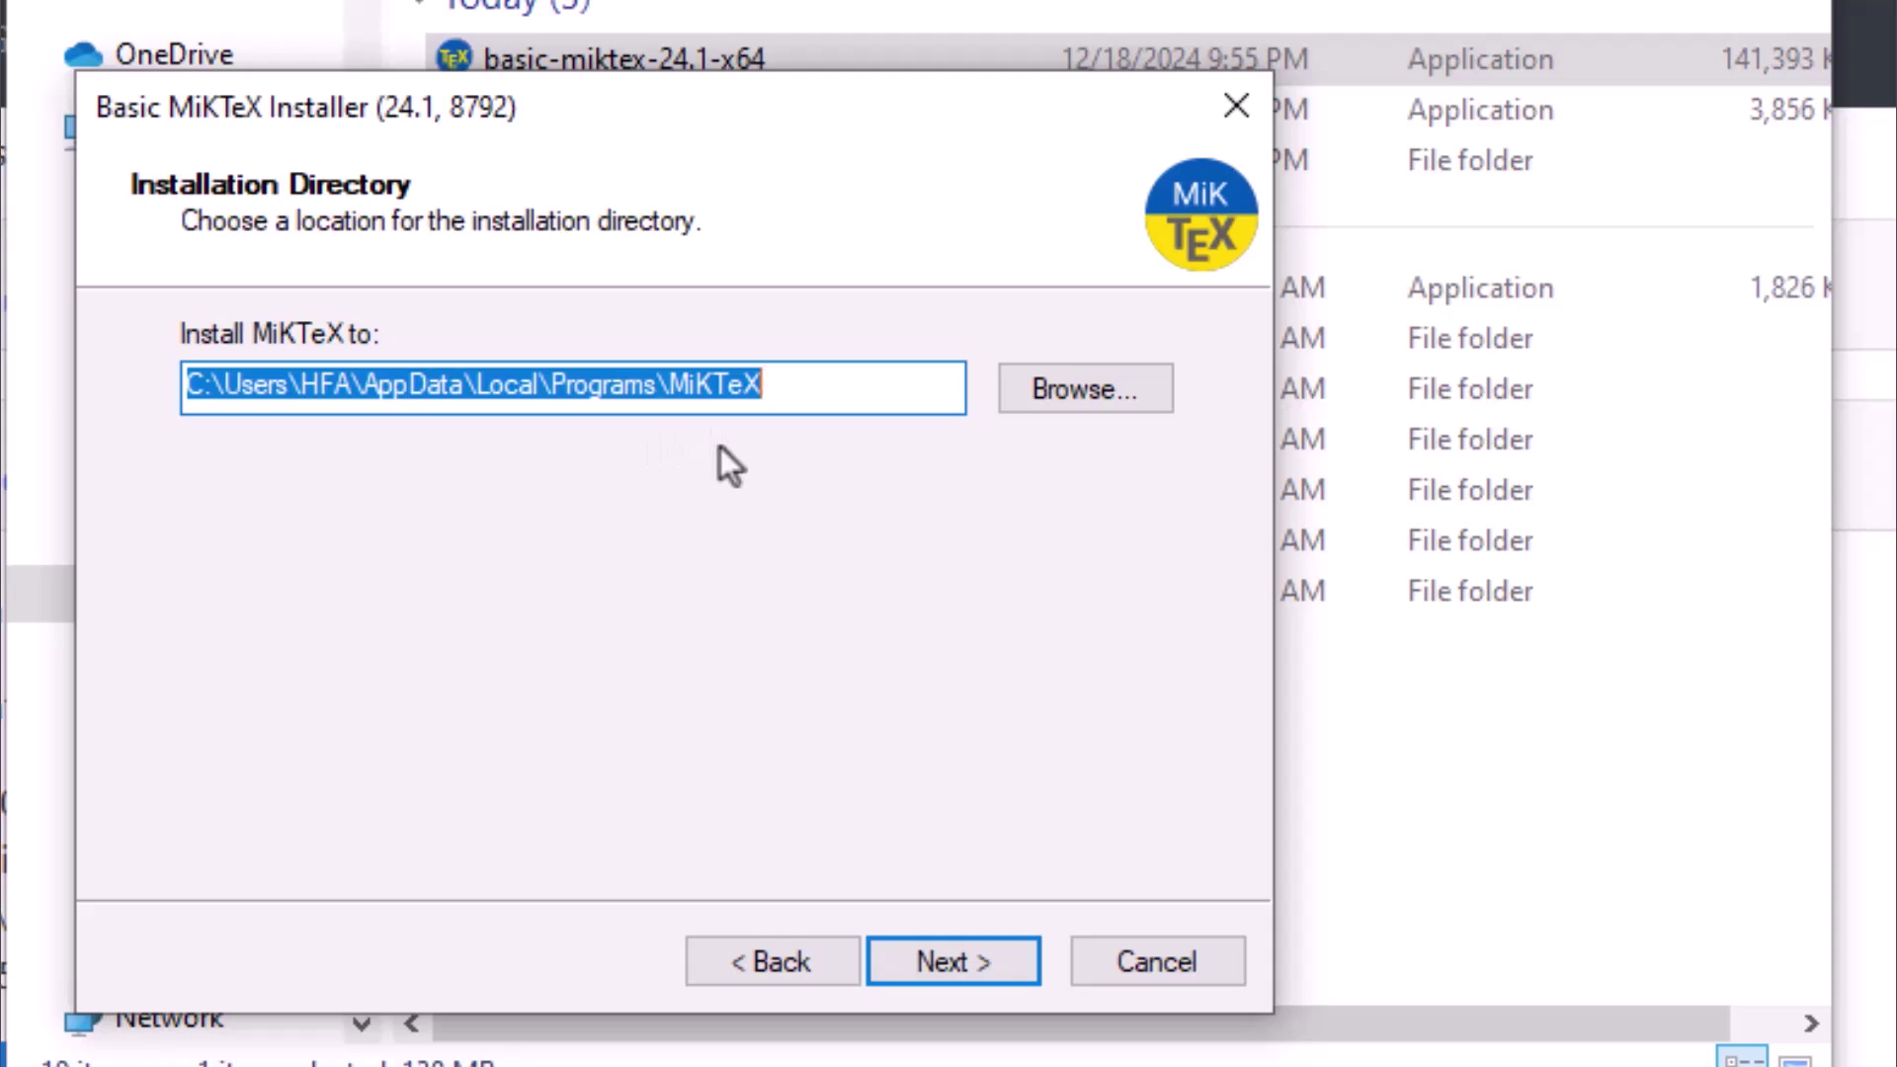
left_click(962, 975)
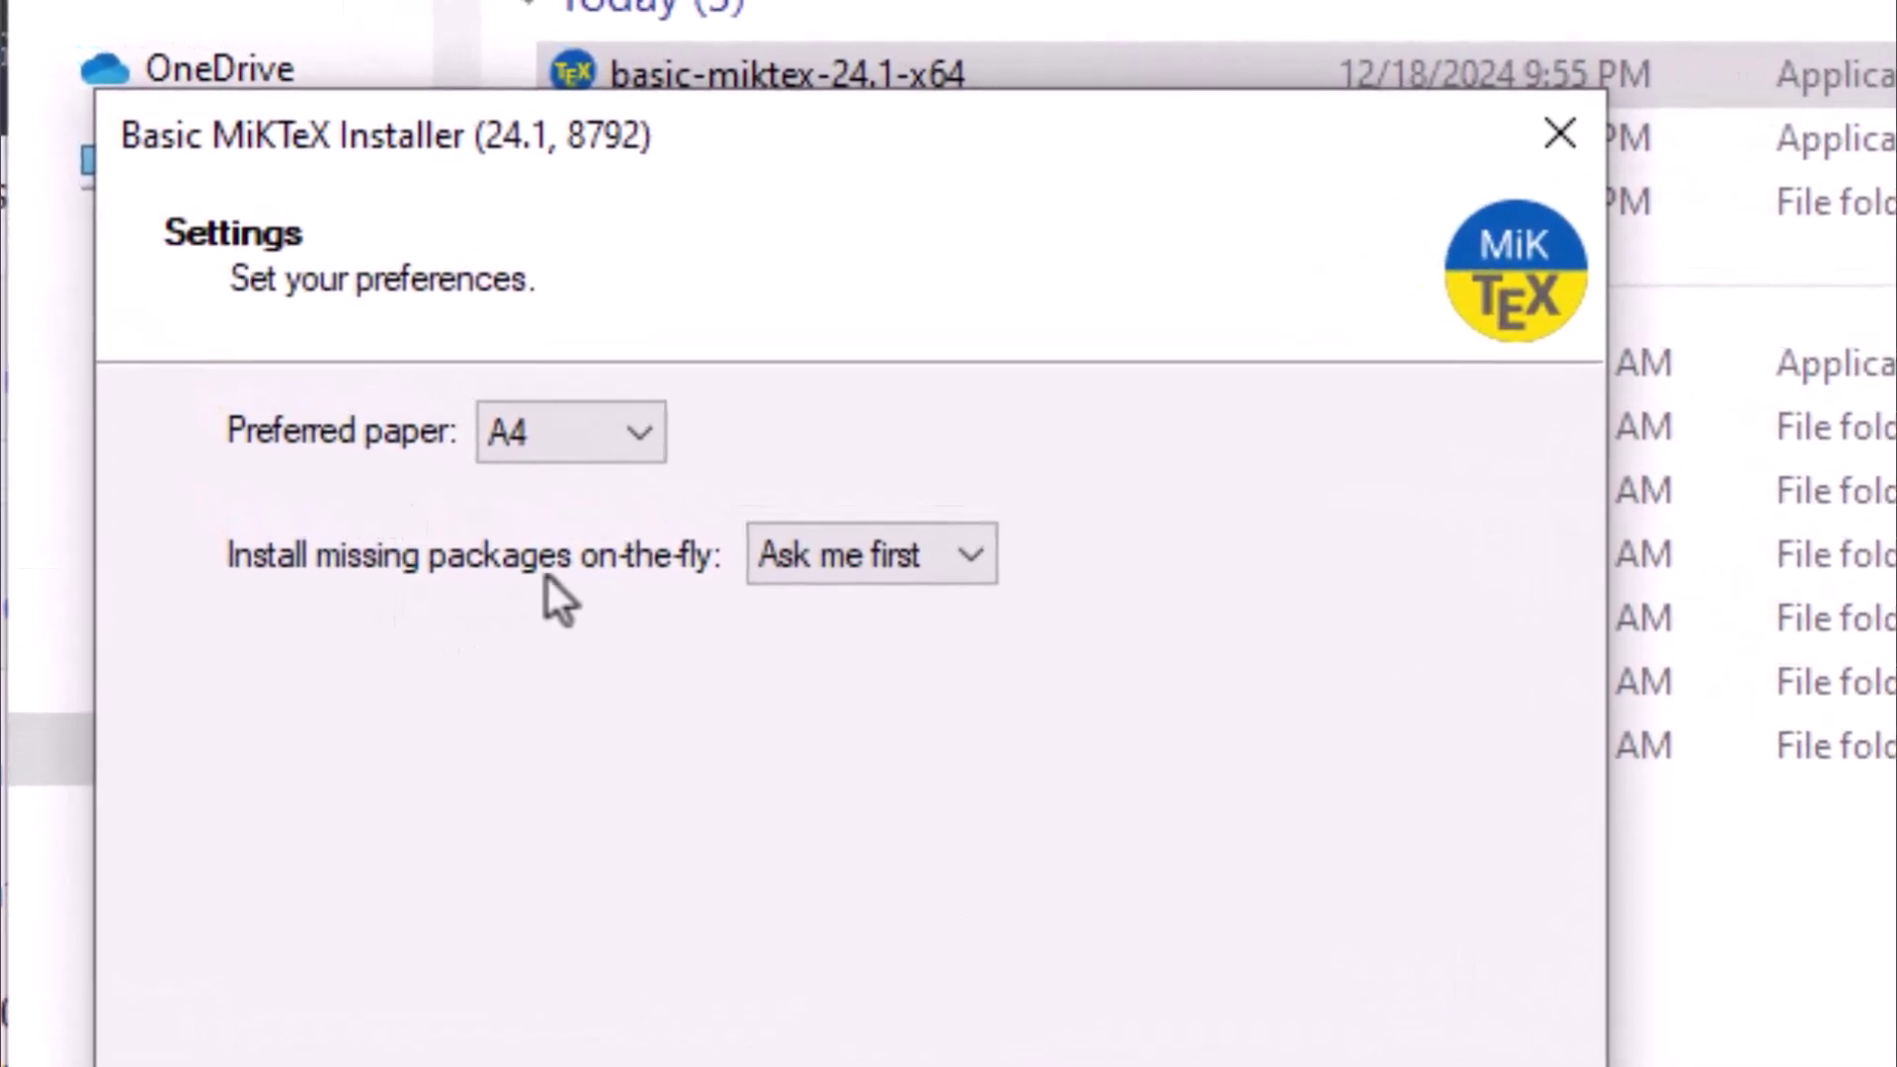
left_click(964, 560)
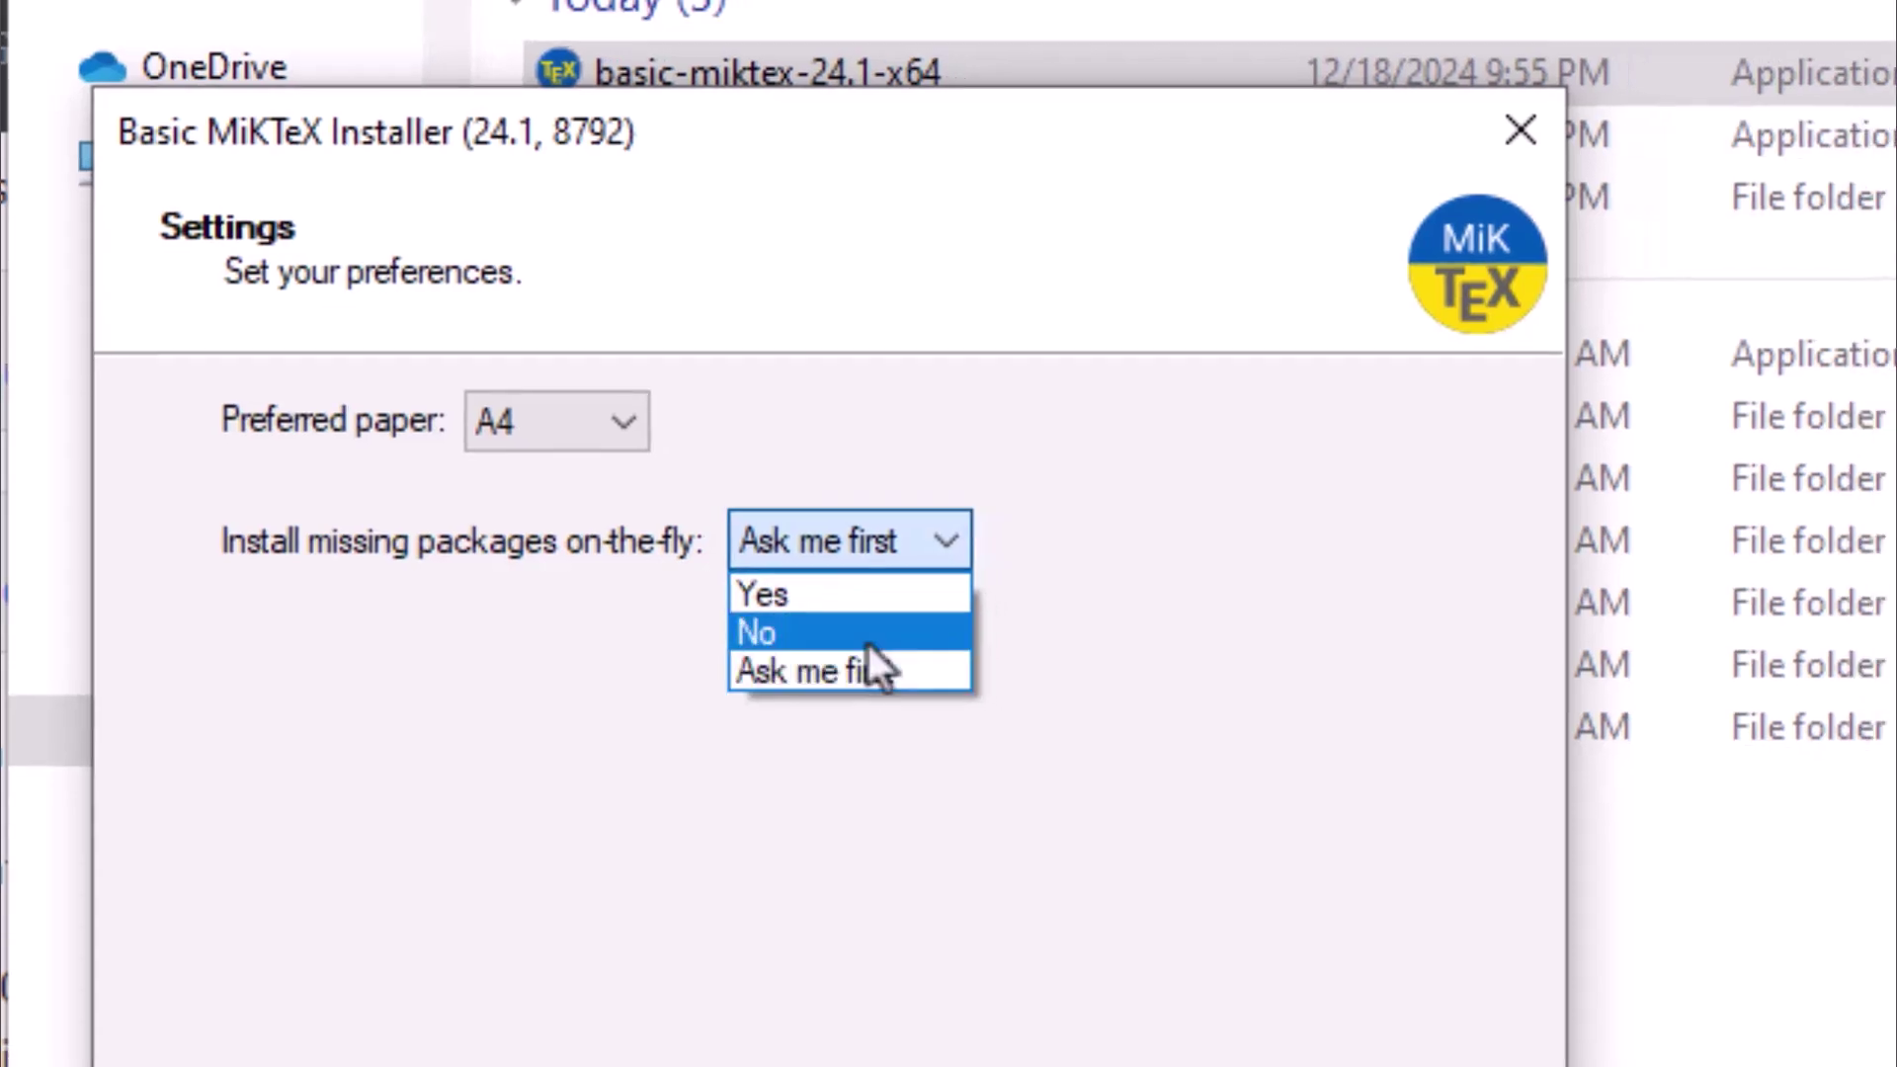
left_click(722, 517)
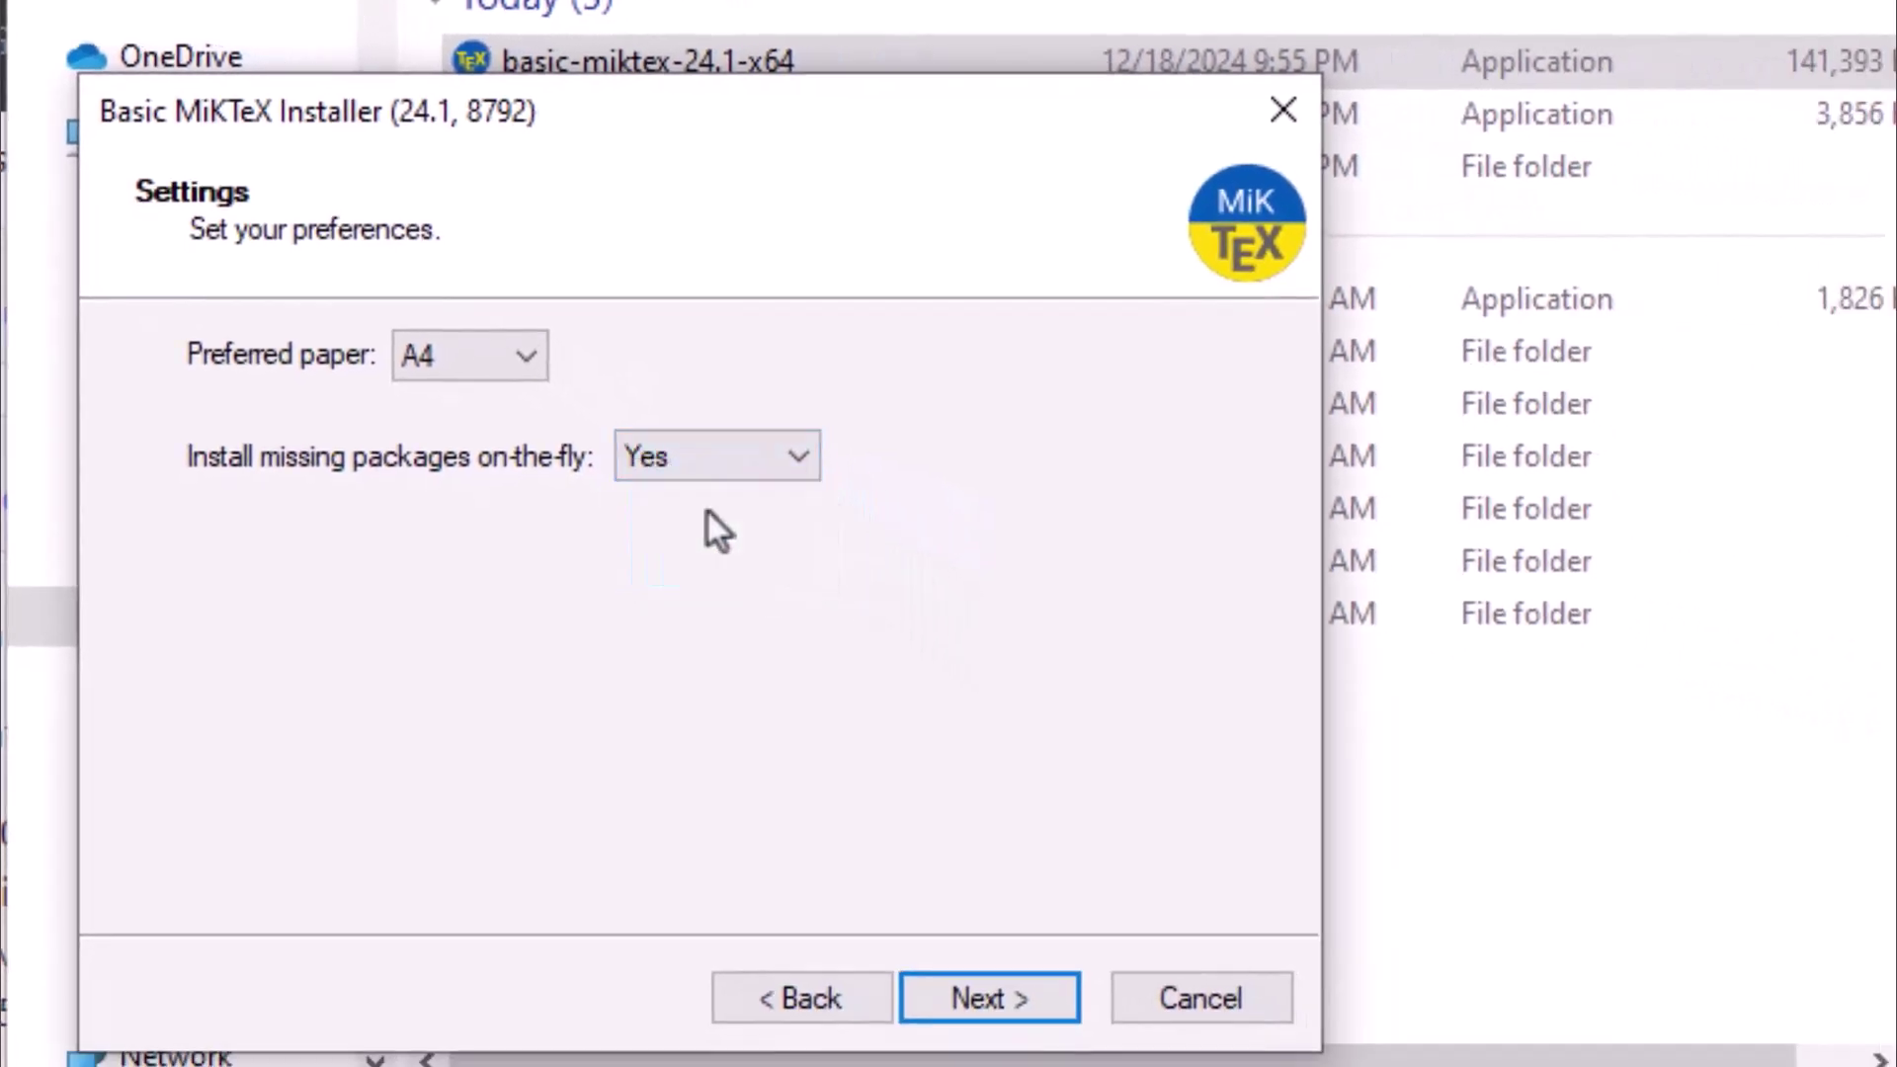
left_click(1004, 1008)
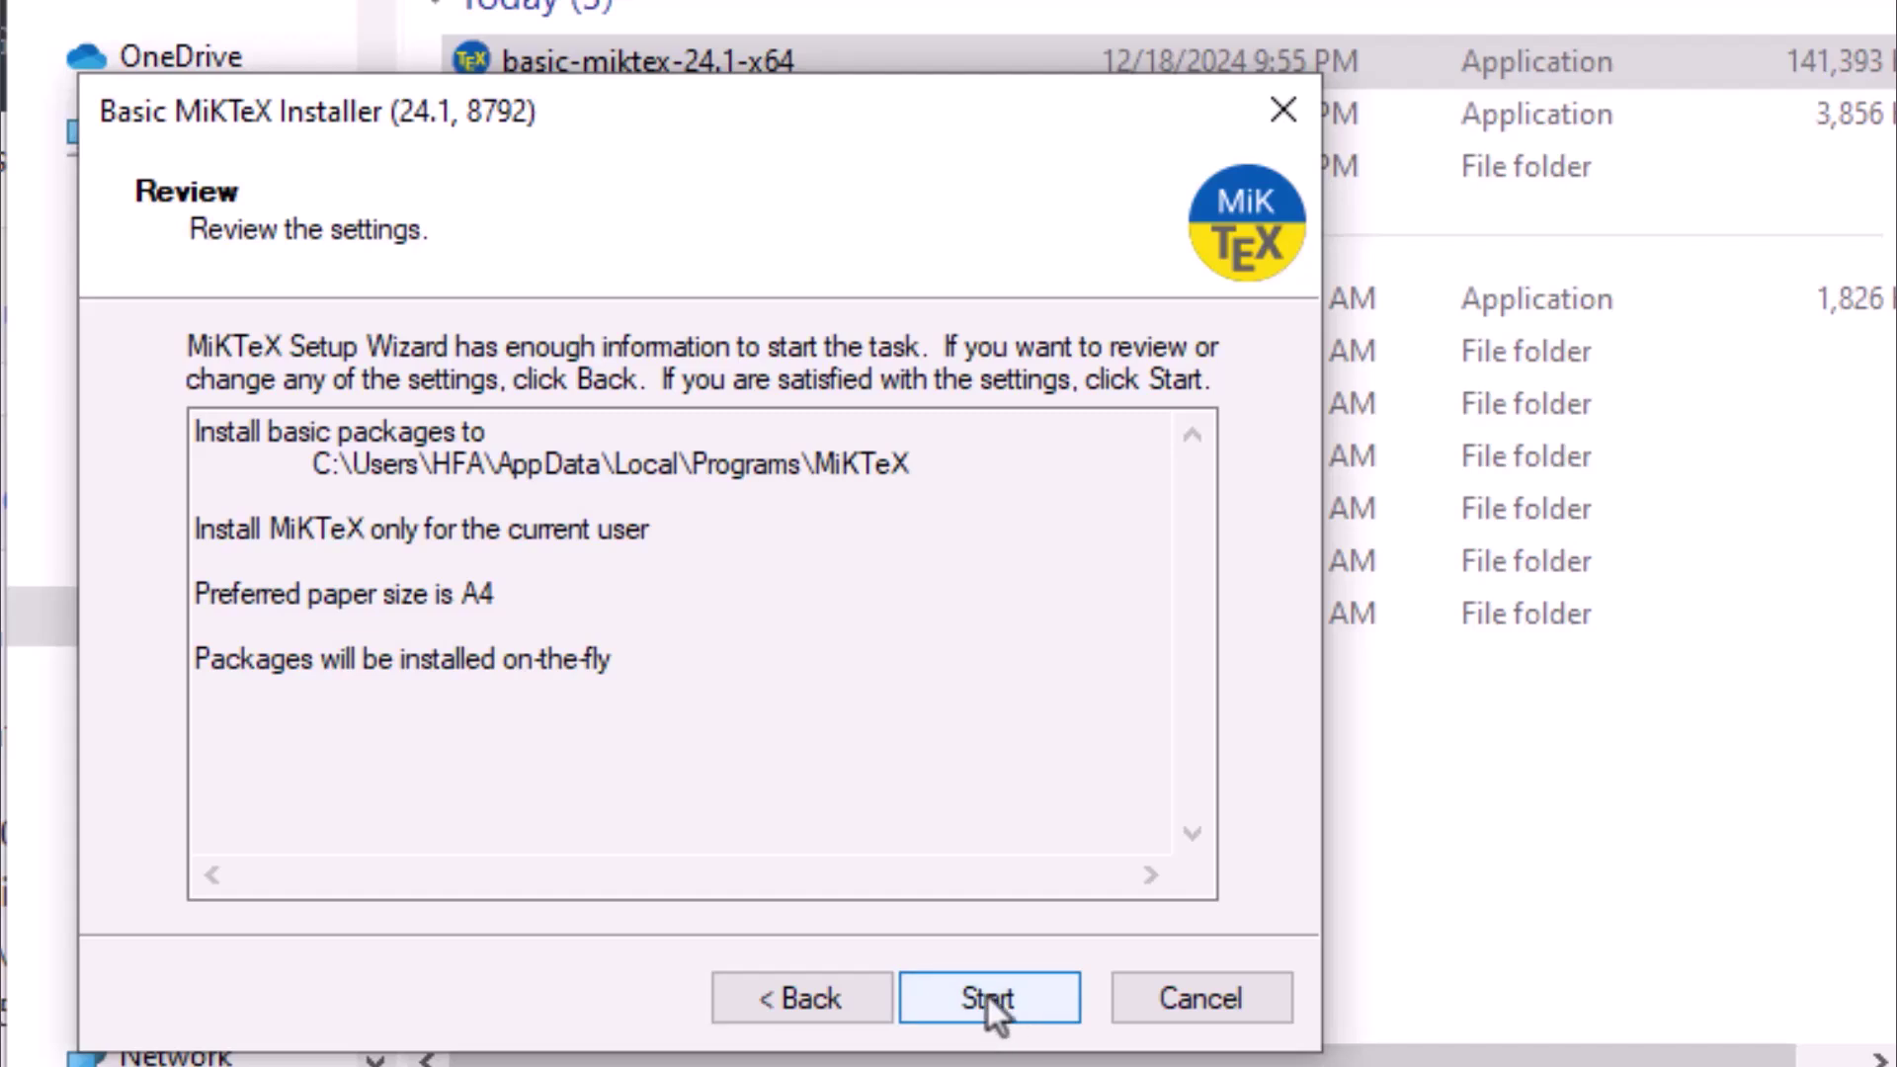
Run the MiKTeX install, untick 'Check for updates now' and 'Tell me more', then close.
left_click(992, 1005)
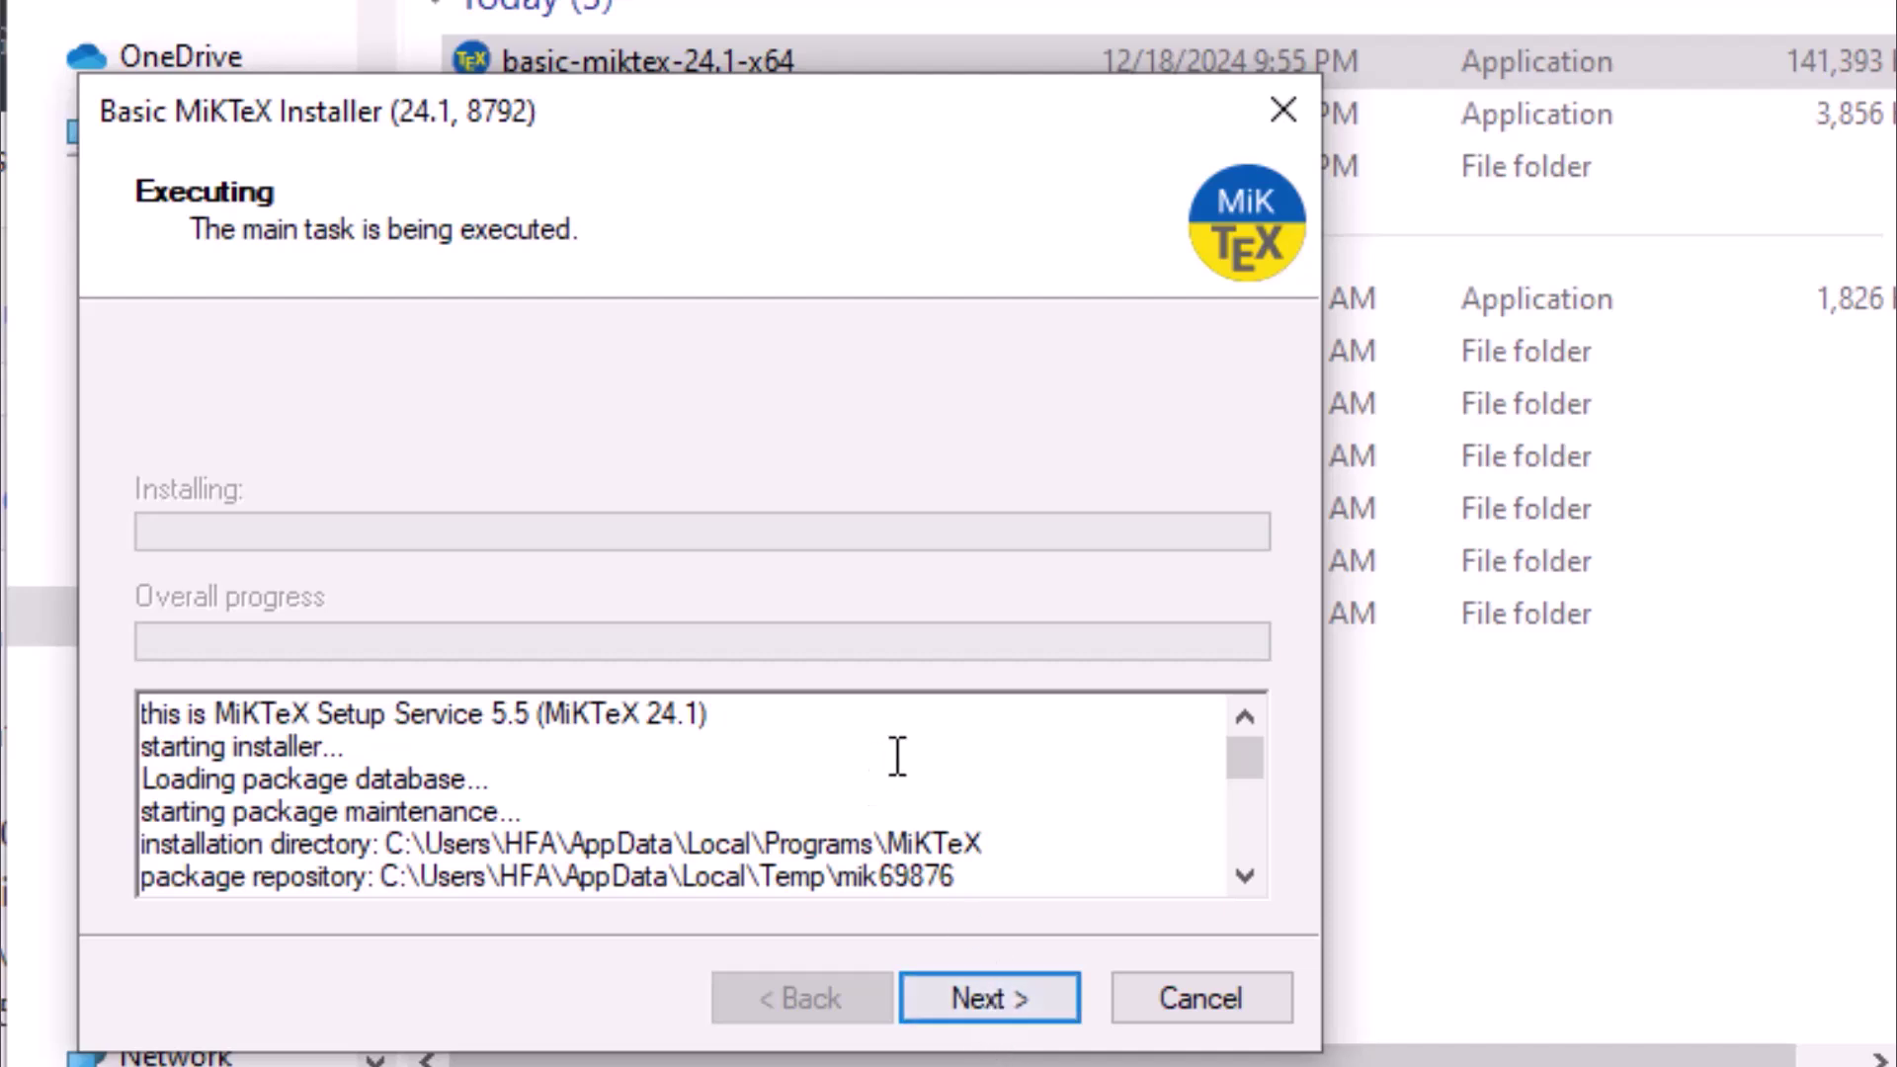
left_click(989, 1007)
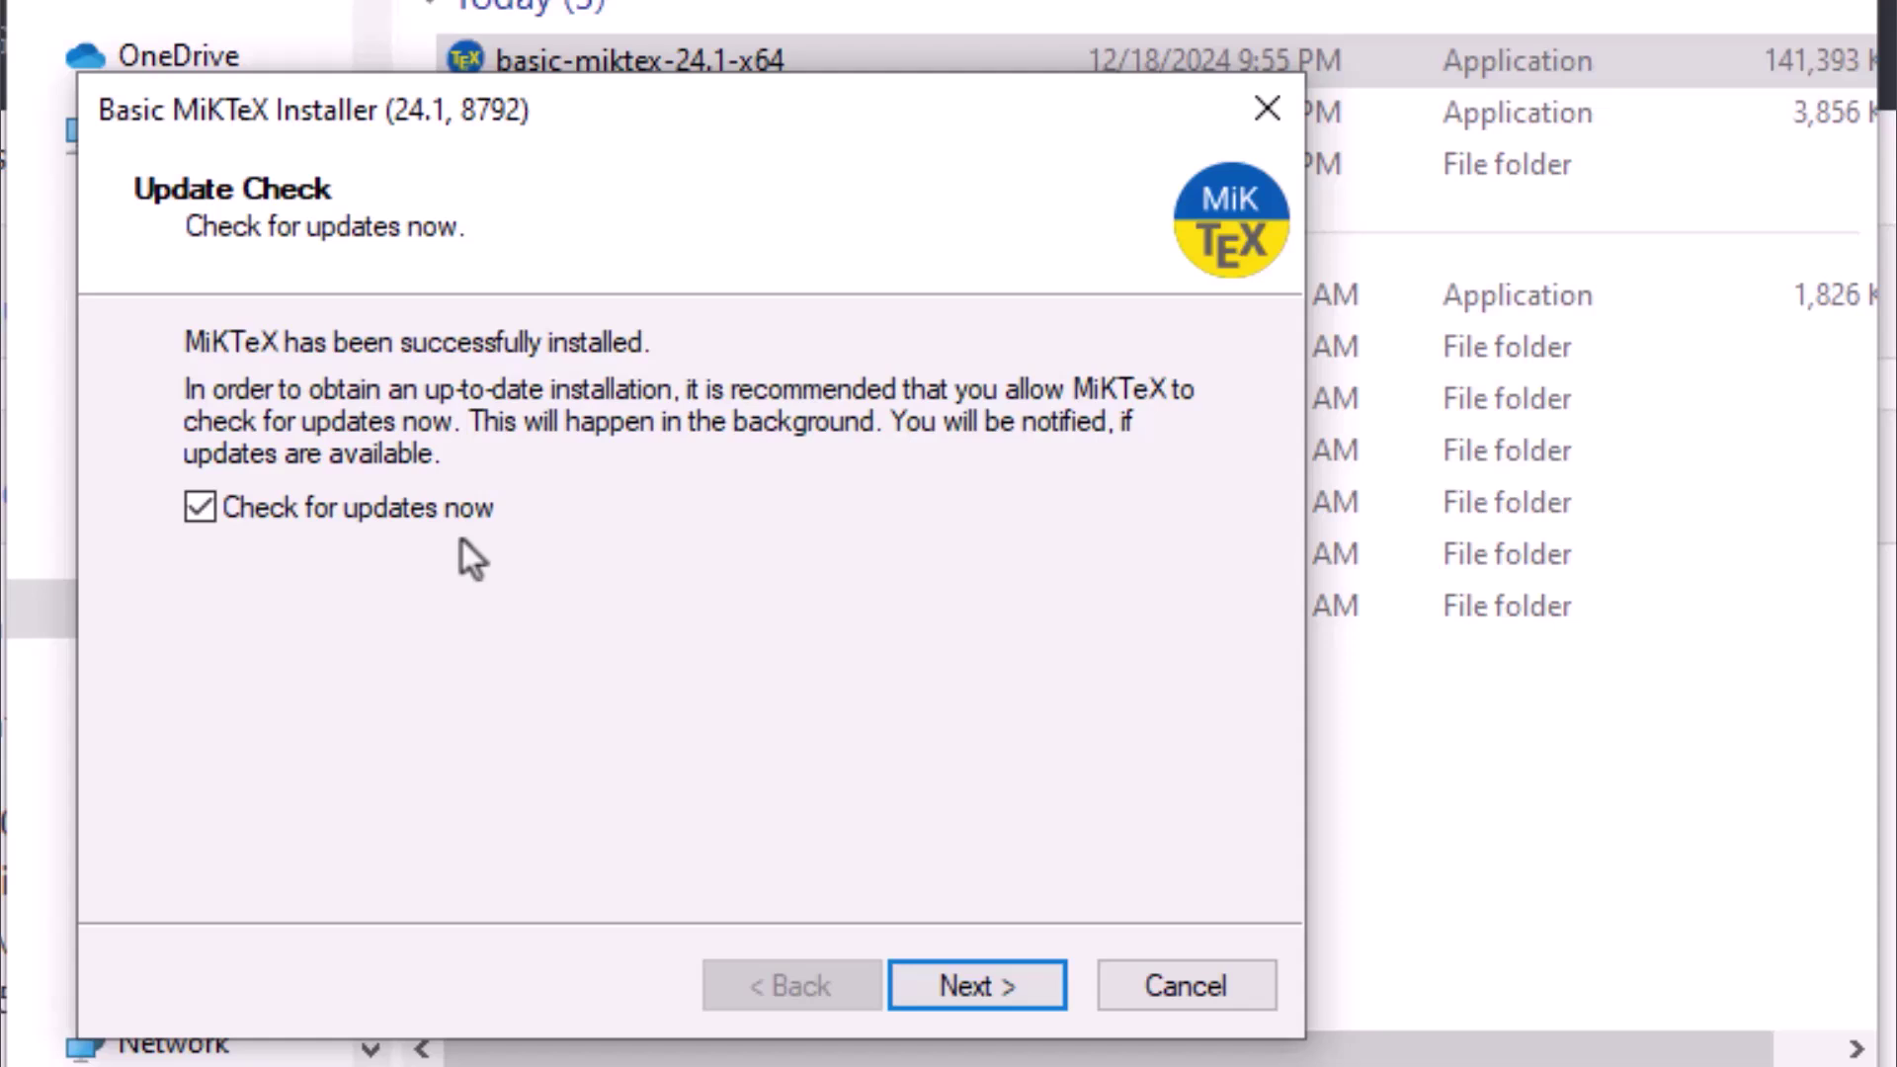
left_click(201, 512)
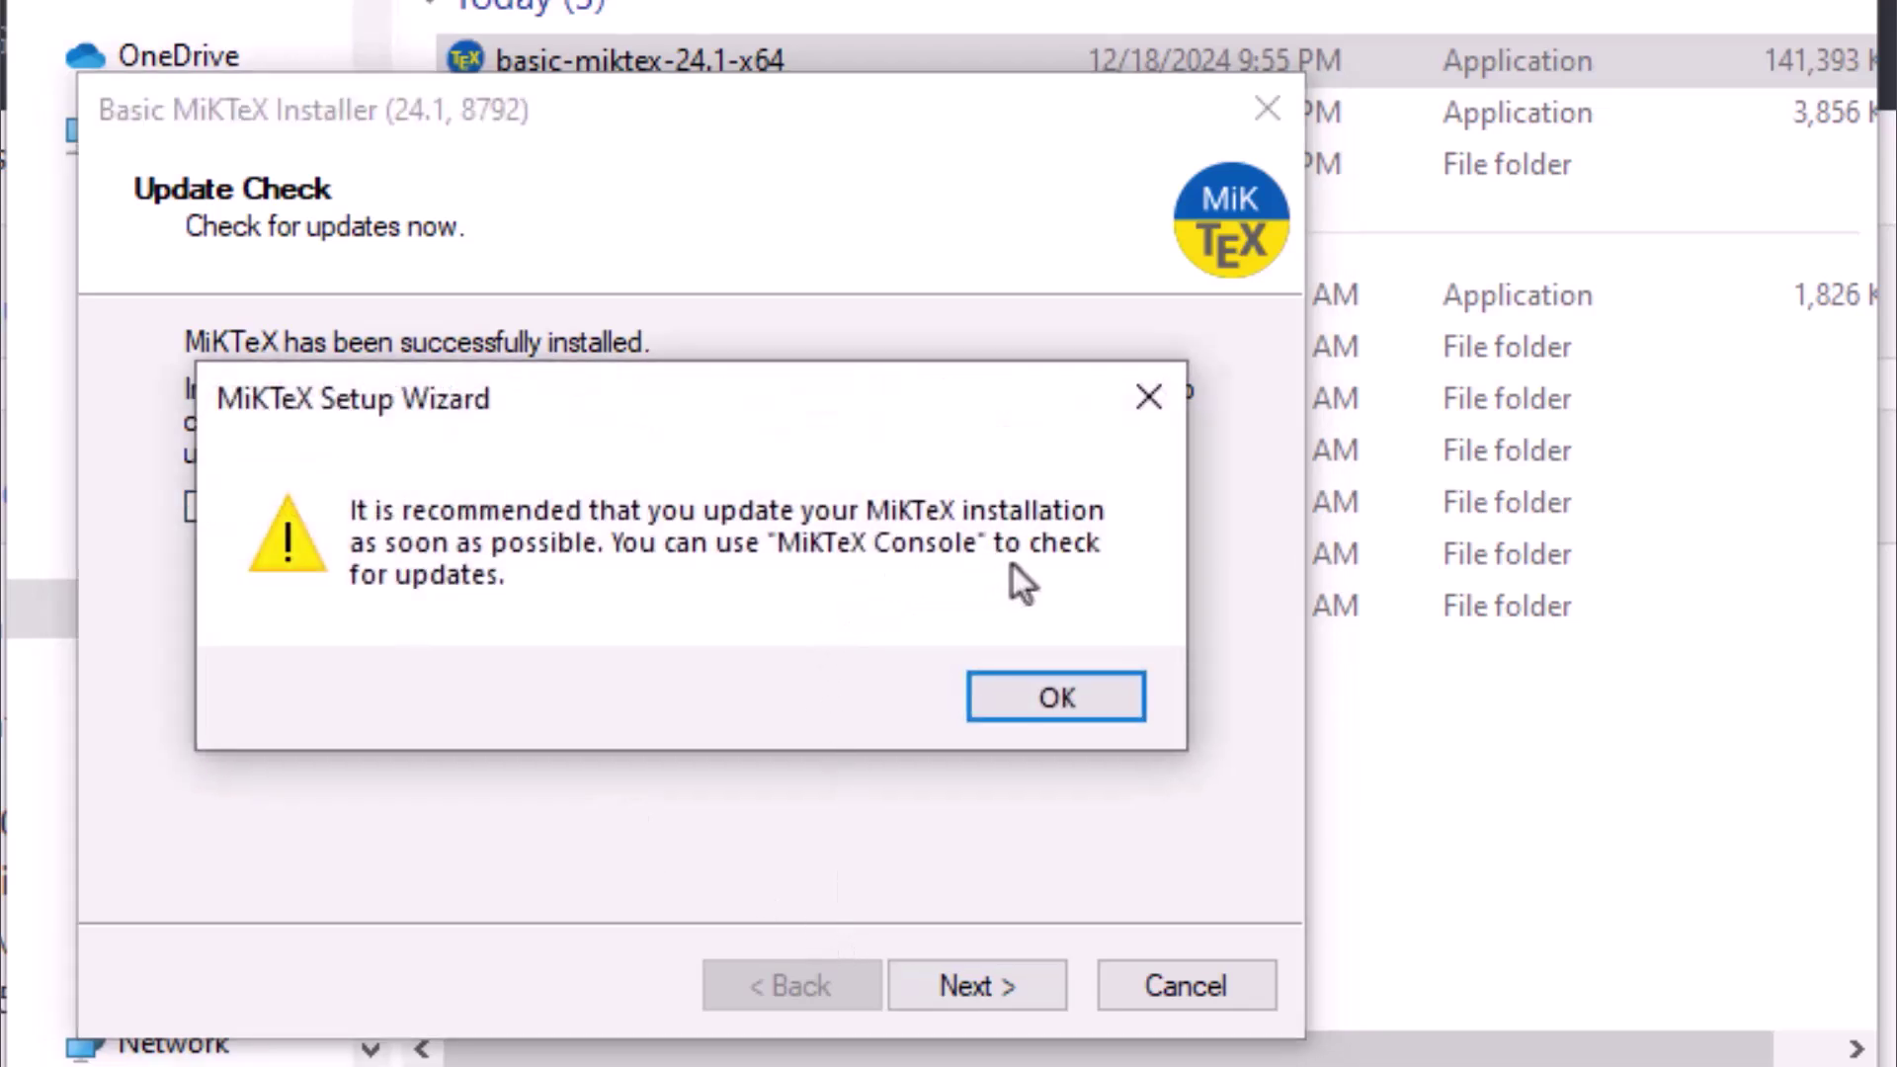
left_click(1028, 712)
left_click(1001, 992)
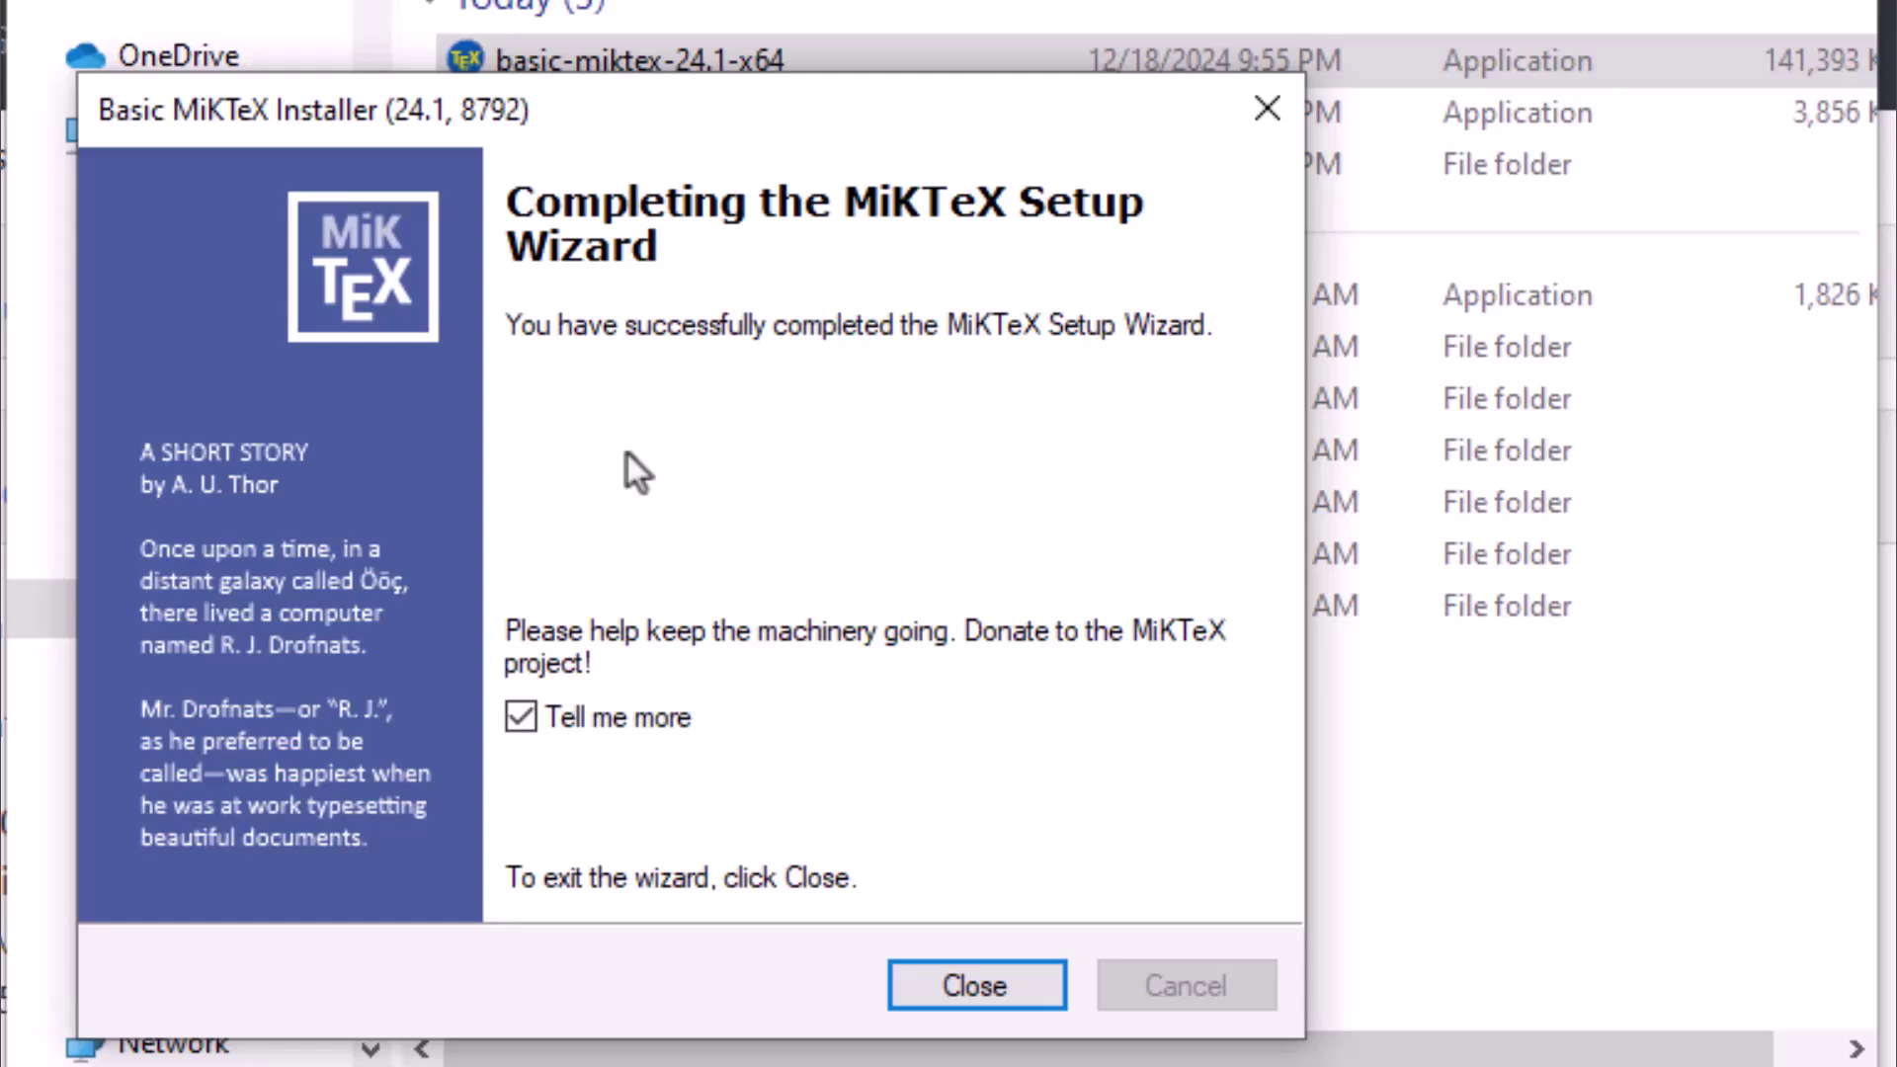
left_click(520, 719)
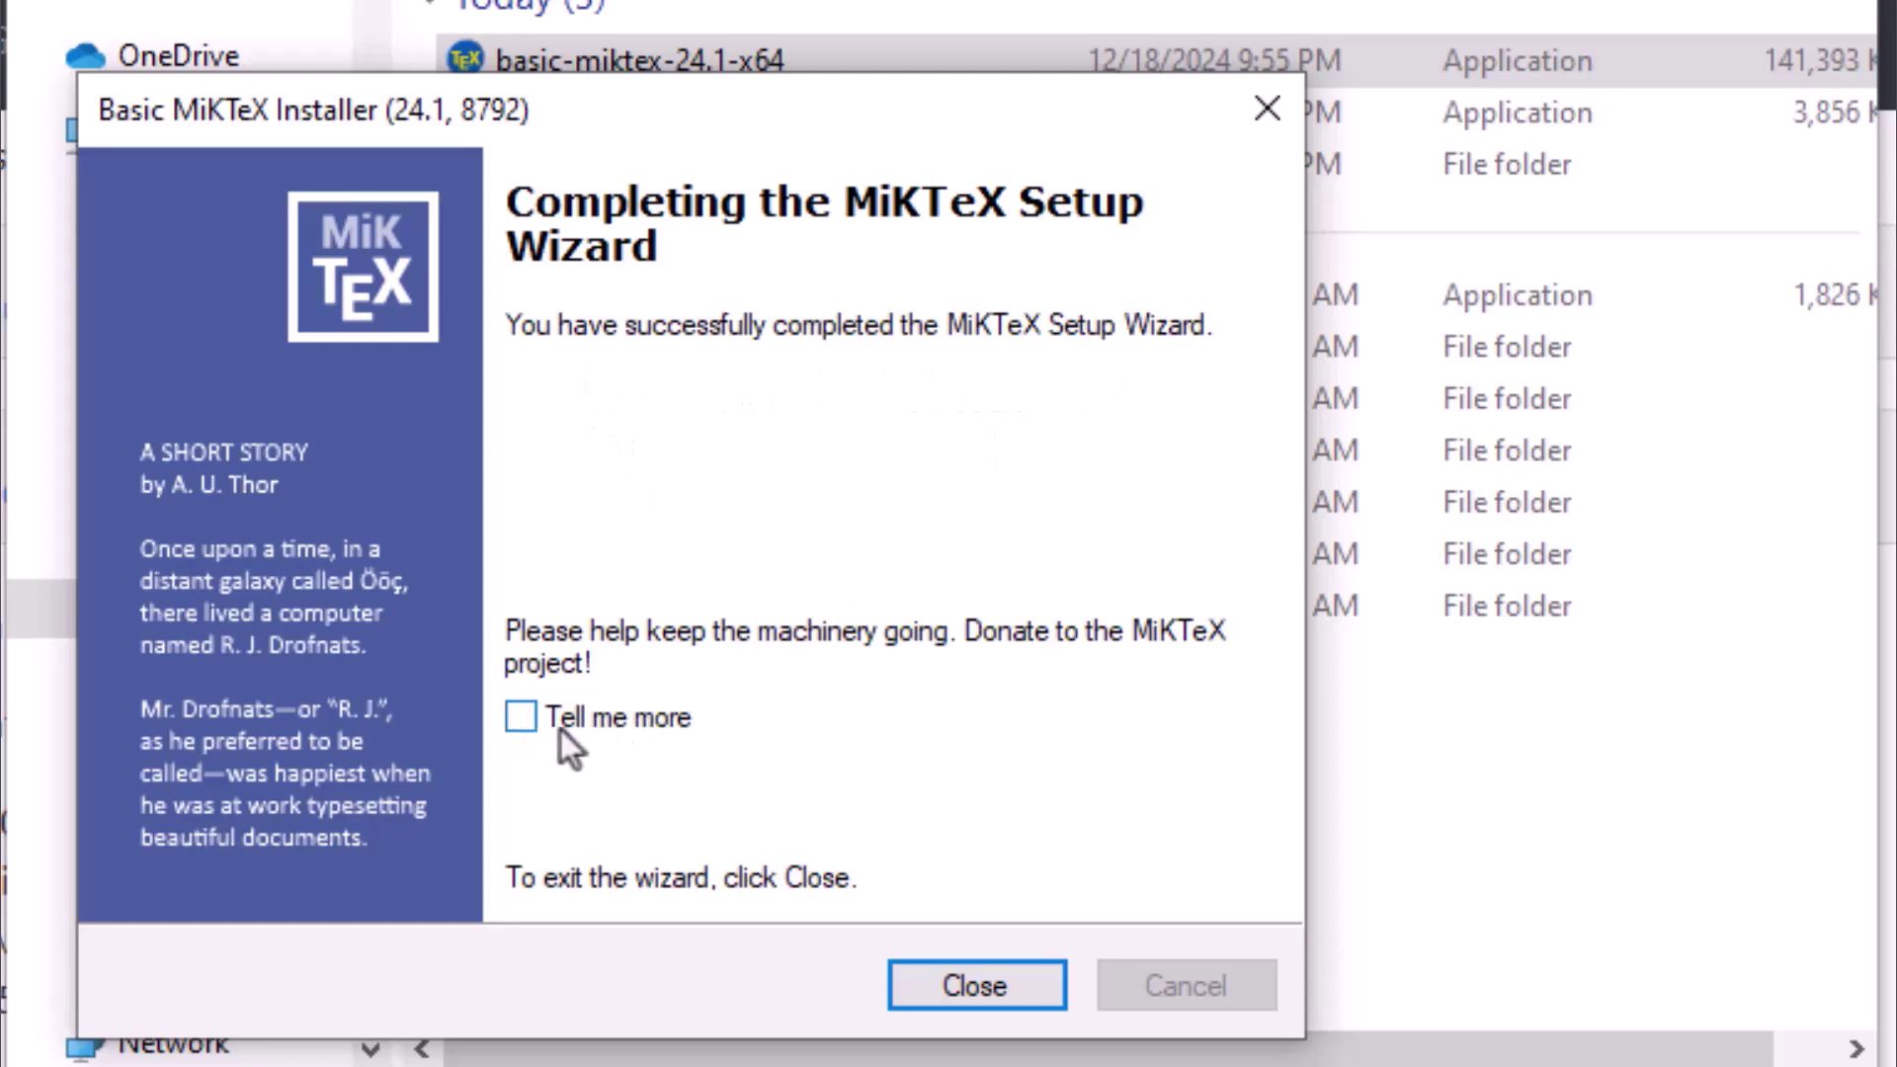
left_click(995, 985)
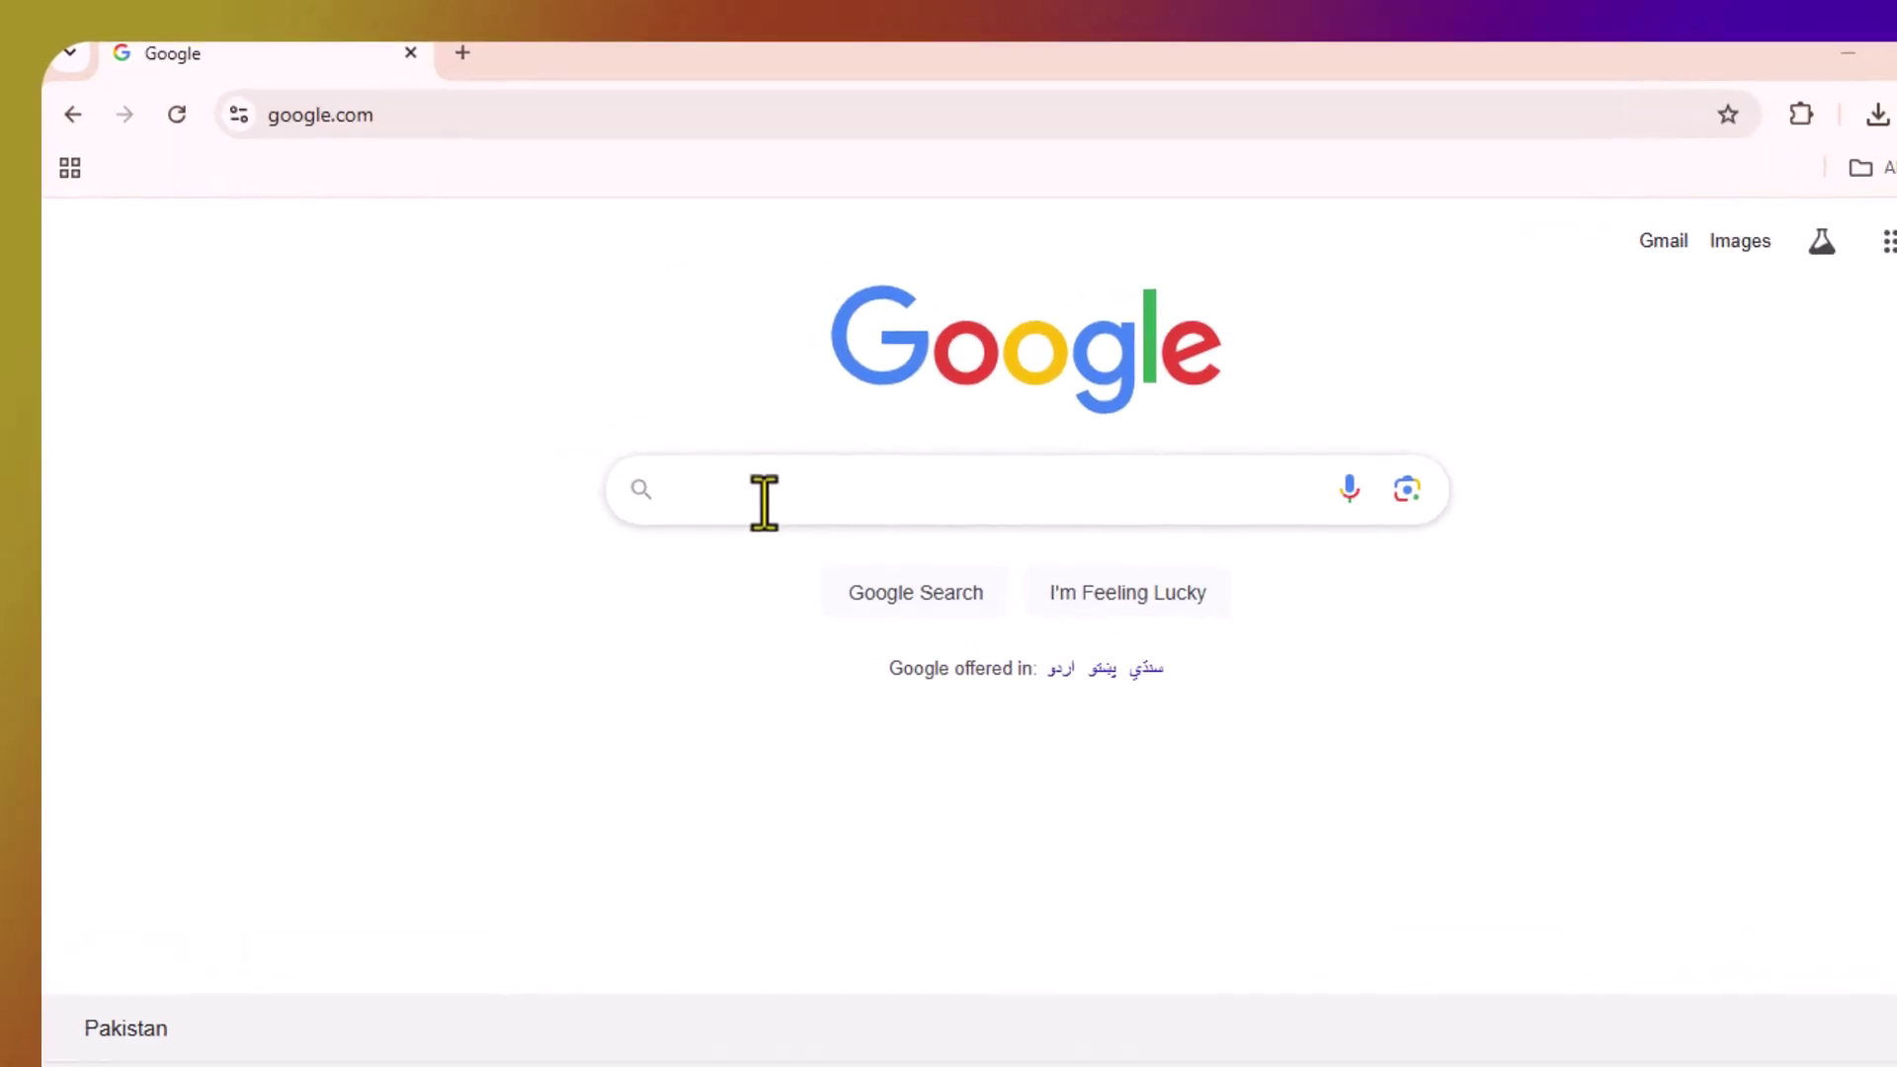
Search Google for 'download texmaker' and open the xm1math.net Texmaker download page.
left_click(706, 454)
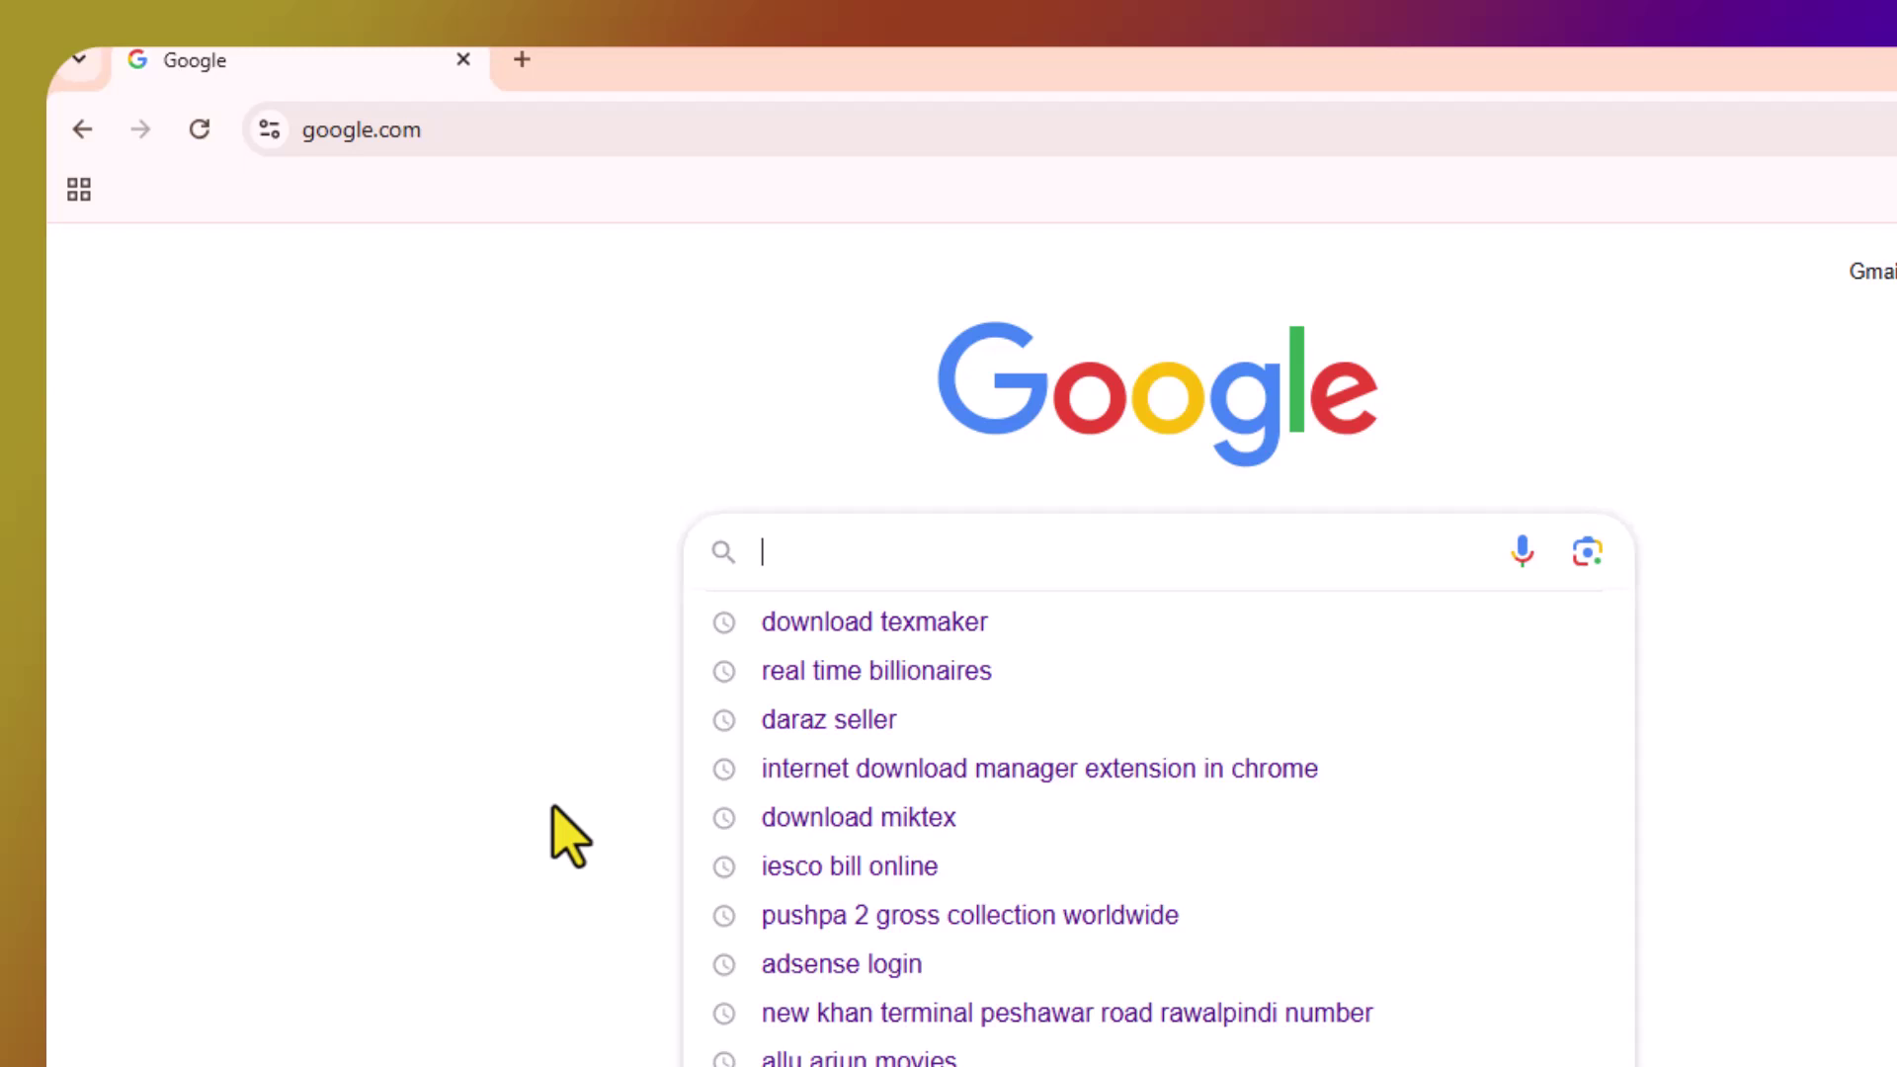
type("down")
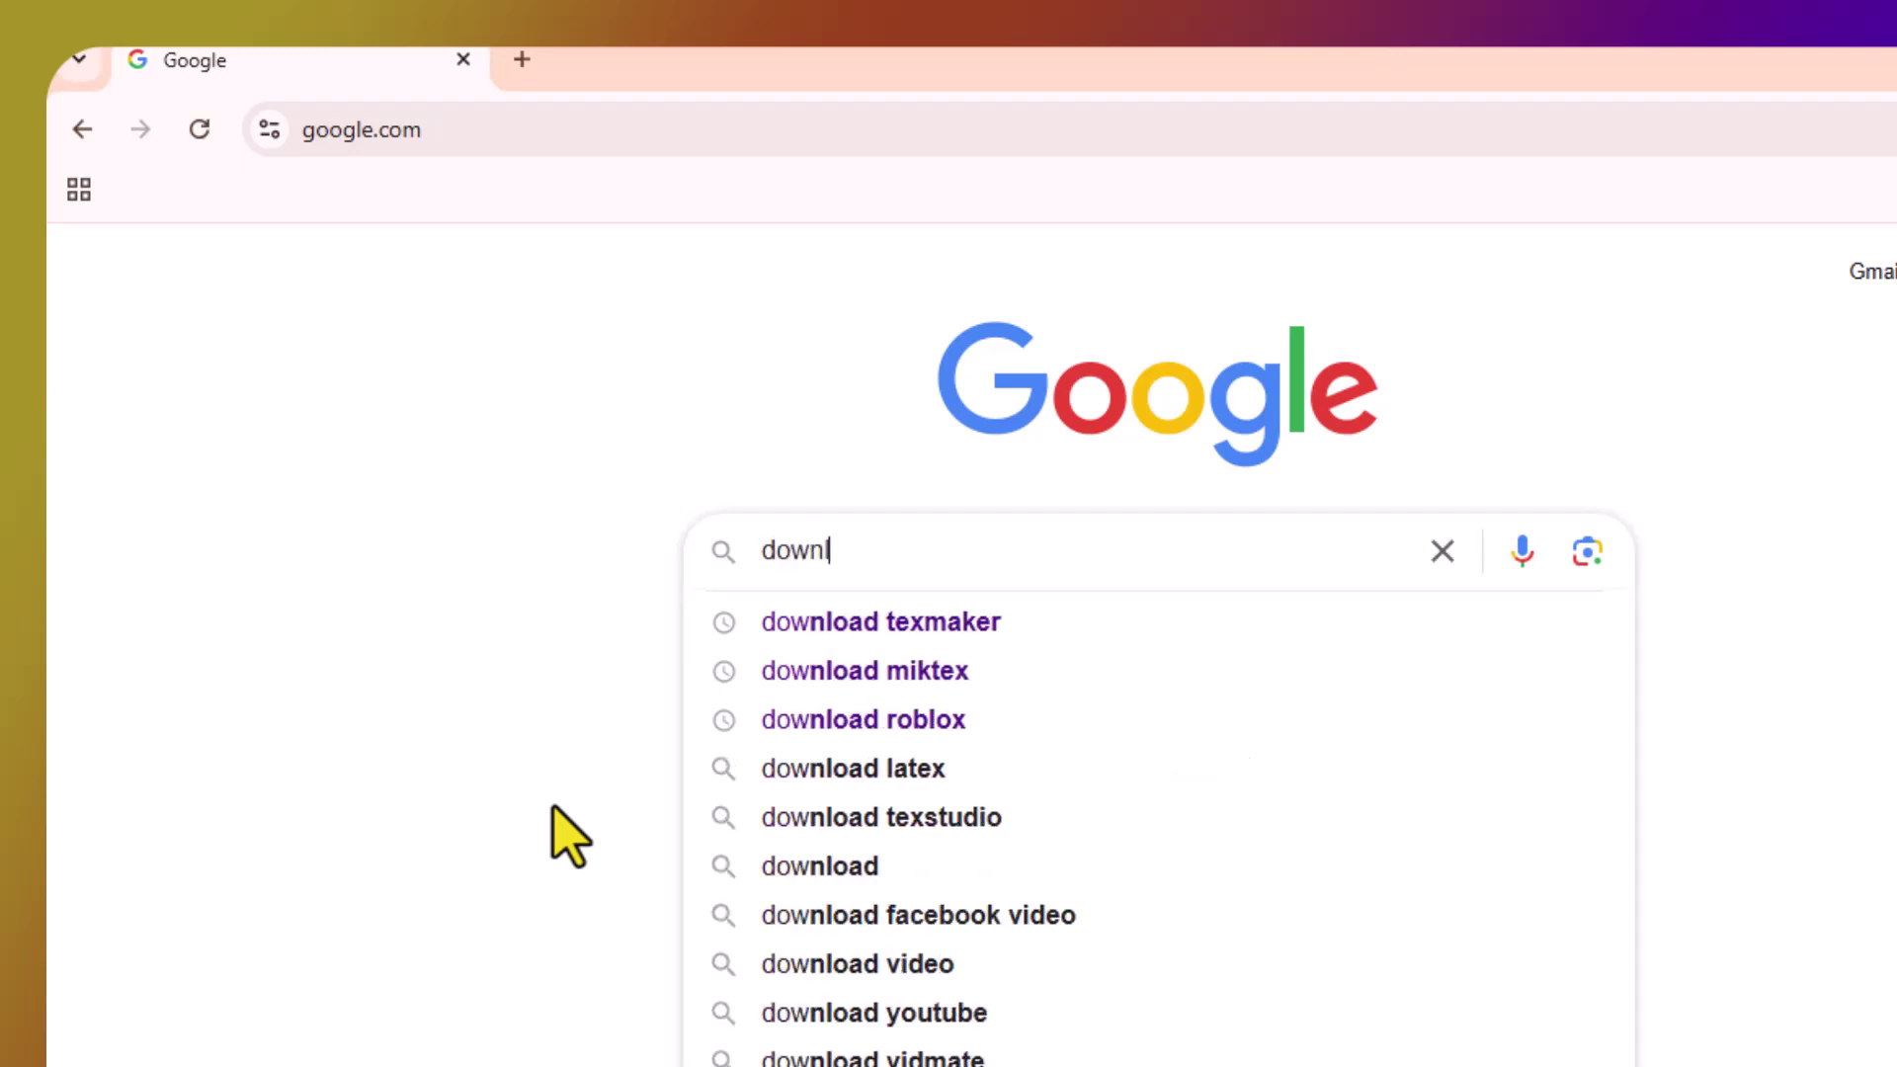
type("load texm")
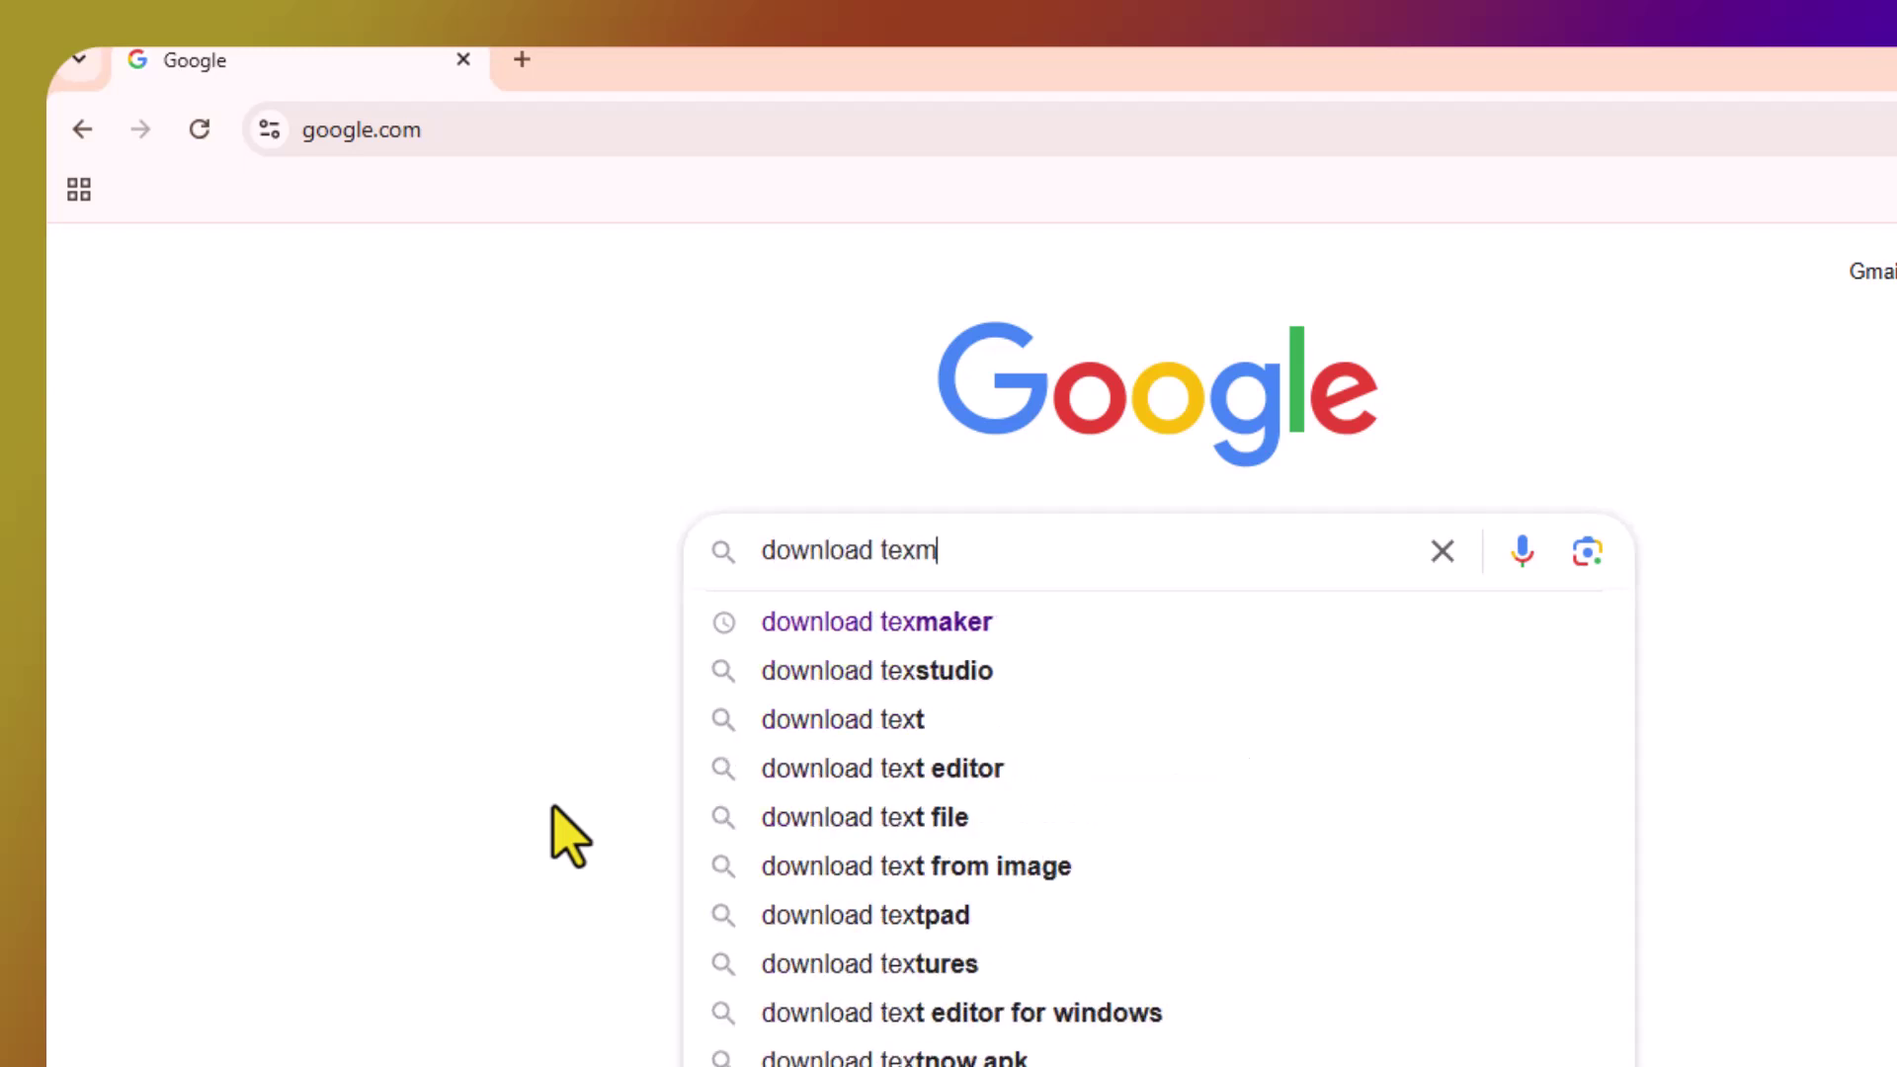
type("aker")
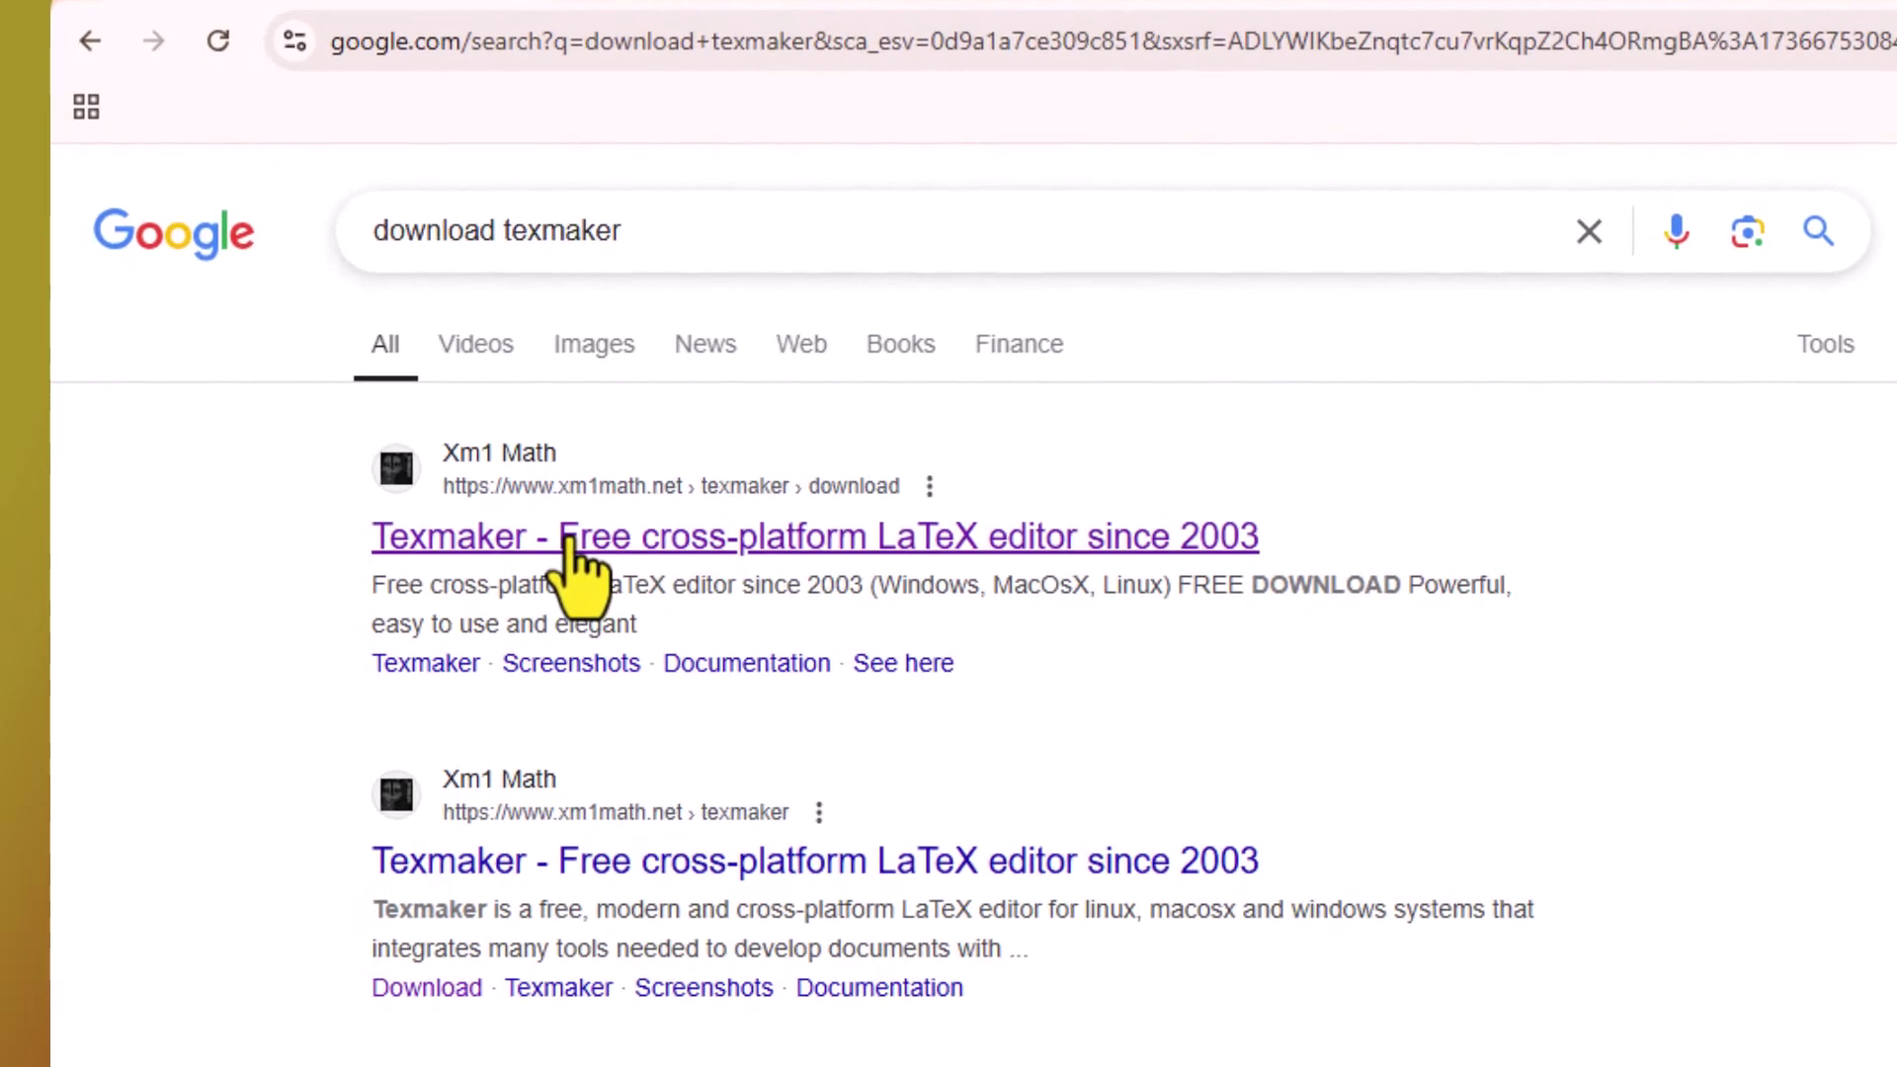
left_click(564, 552)
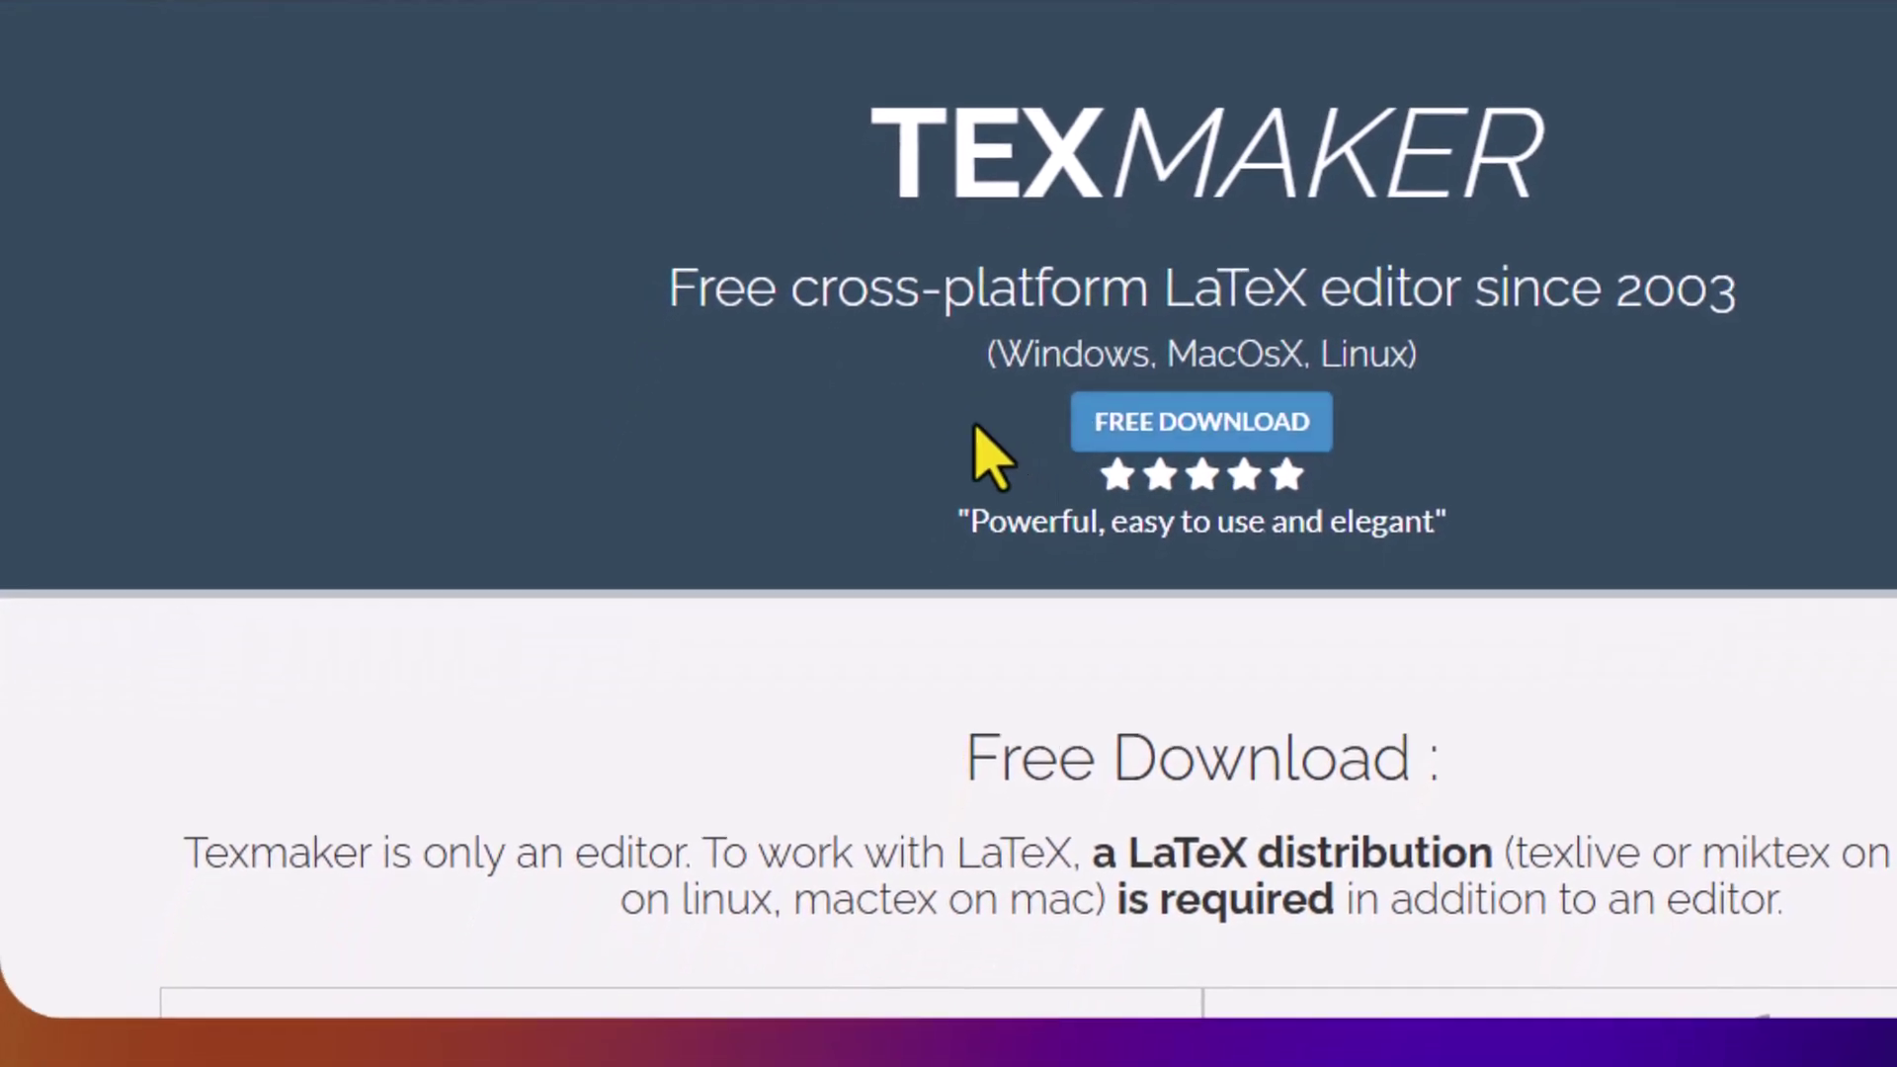
scroll(985, 445, "down", 3)
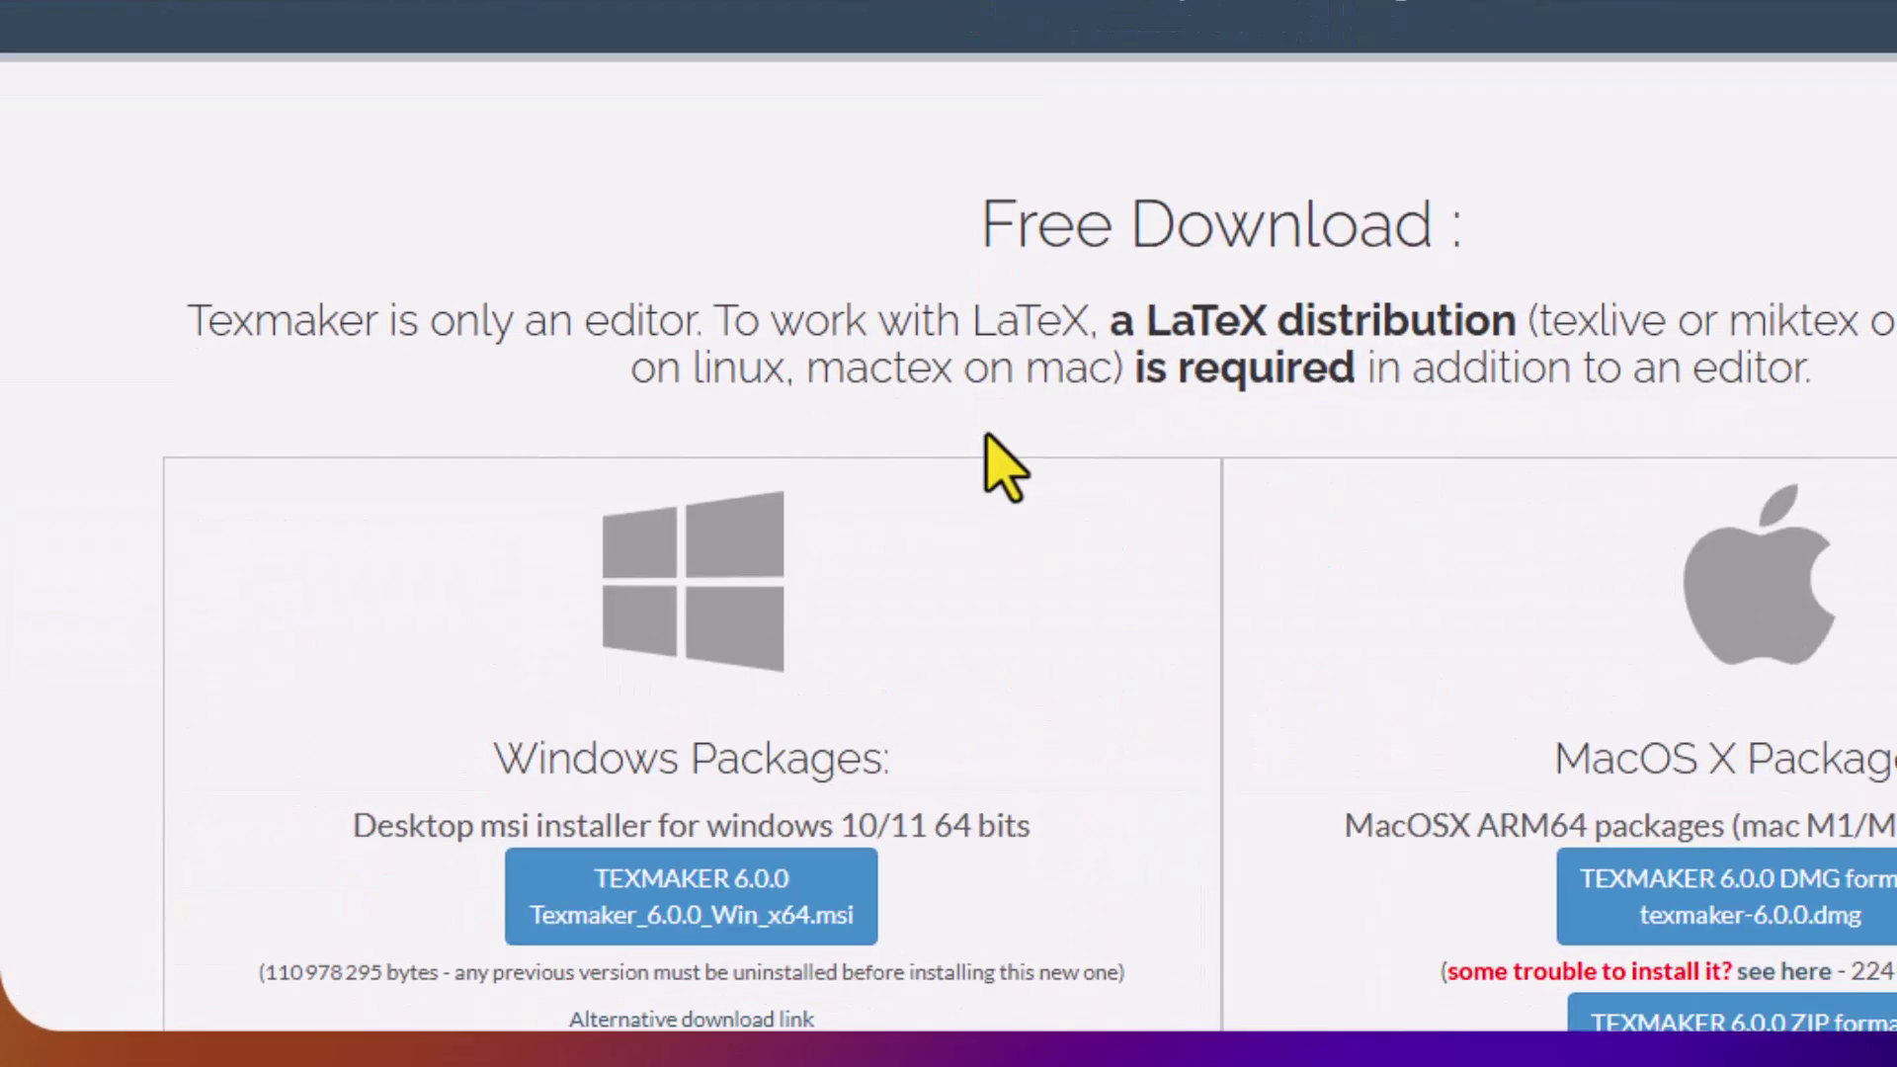
scroll(985, 435, "down", 3)
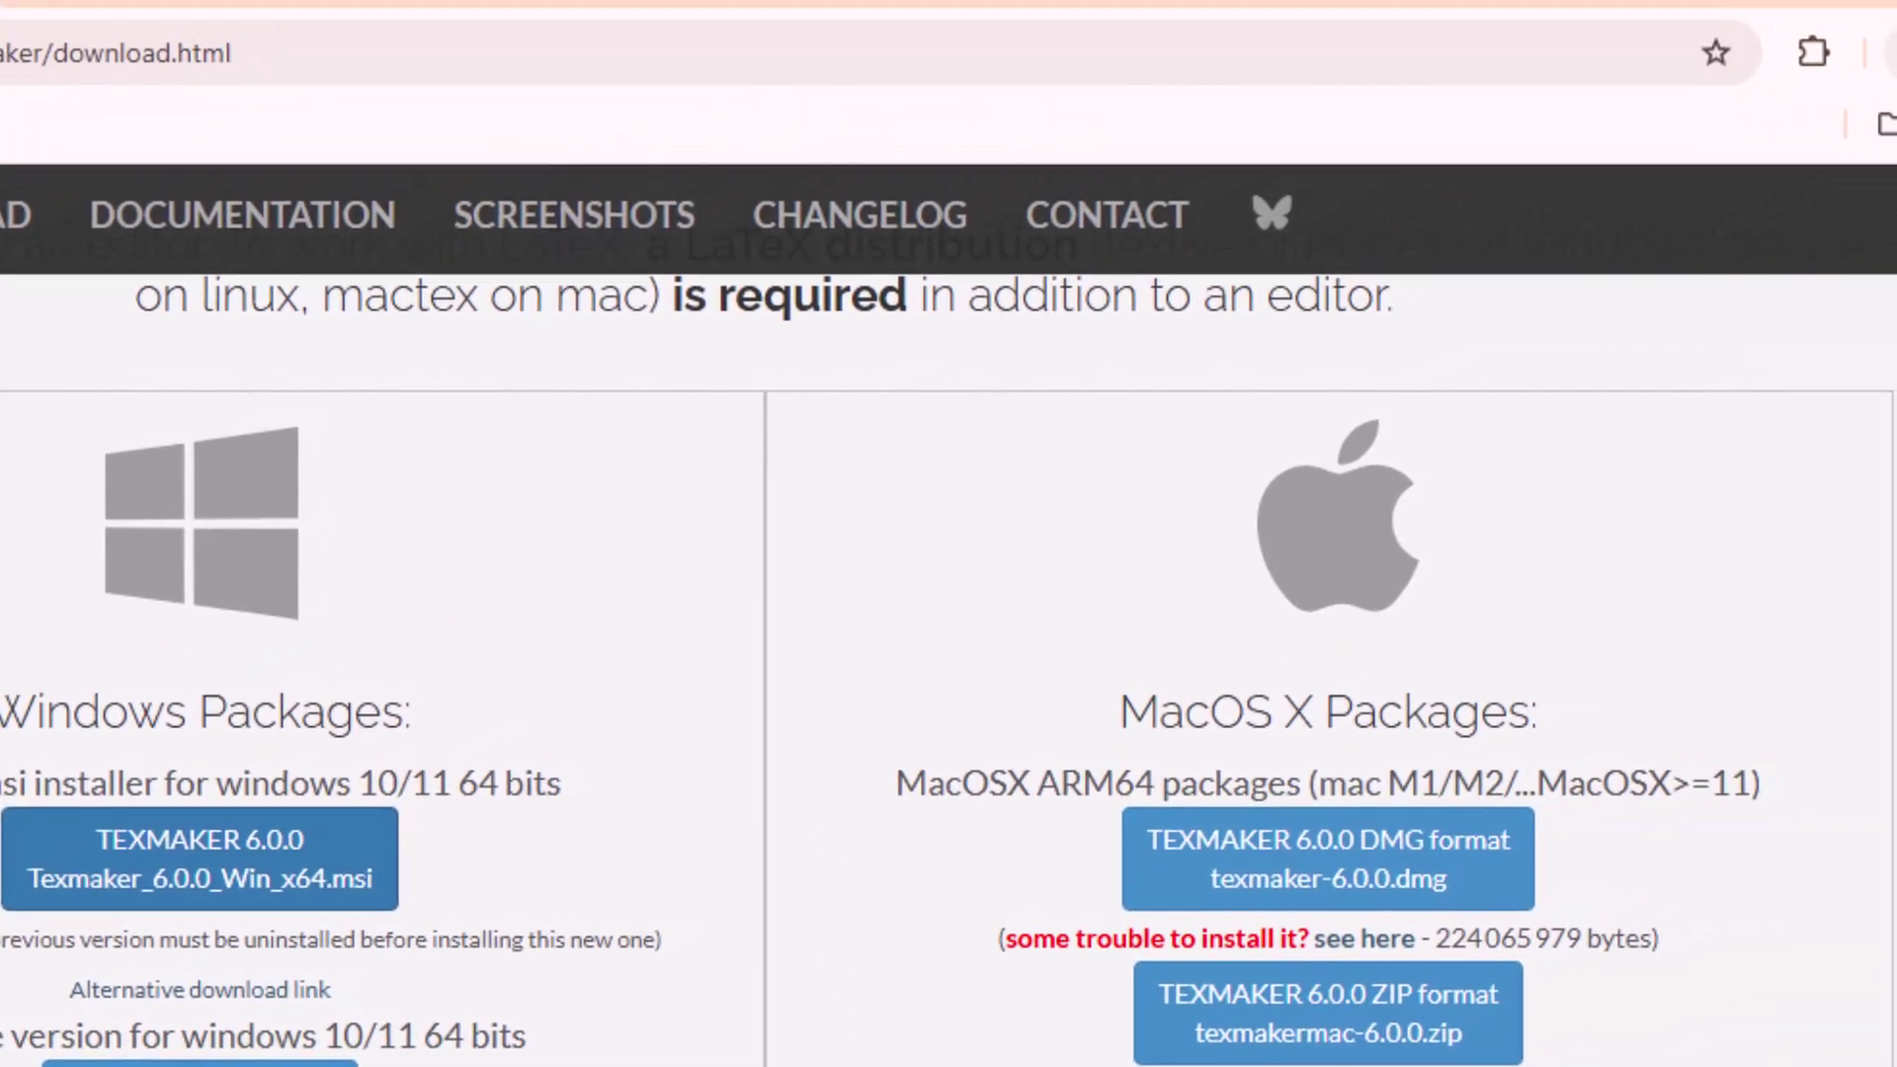
Let Texmaker_6.0.0_Win_x64.msi finish downloading and show it in the Downloads folder.
left_click(1717, 151)
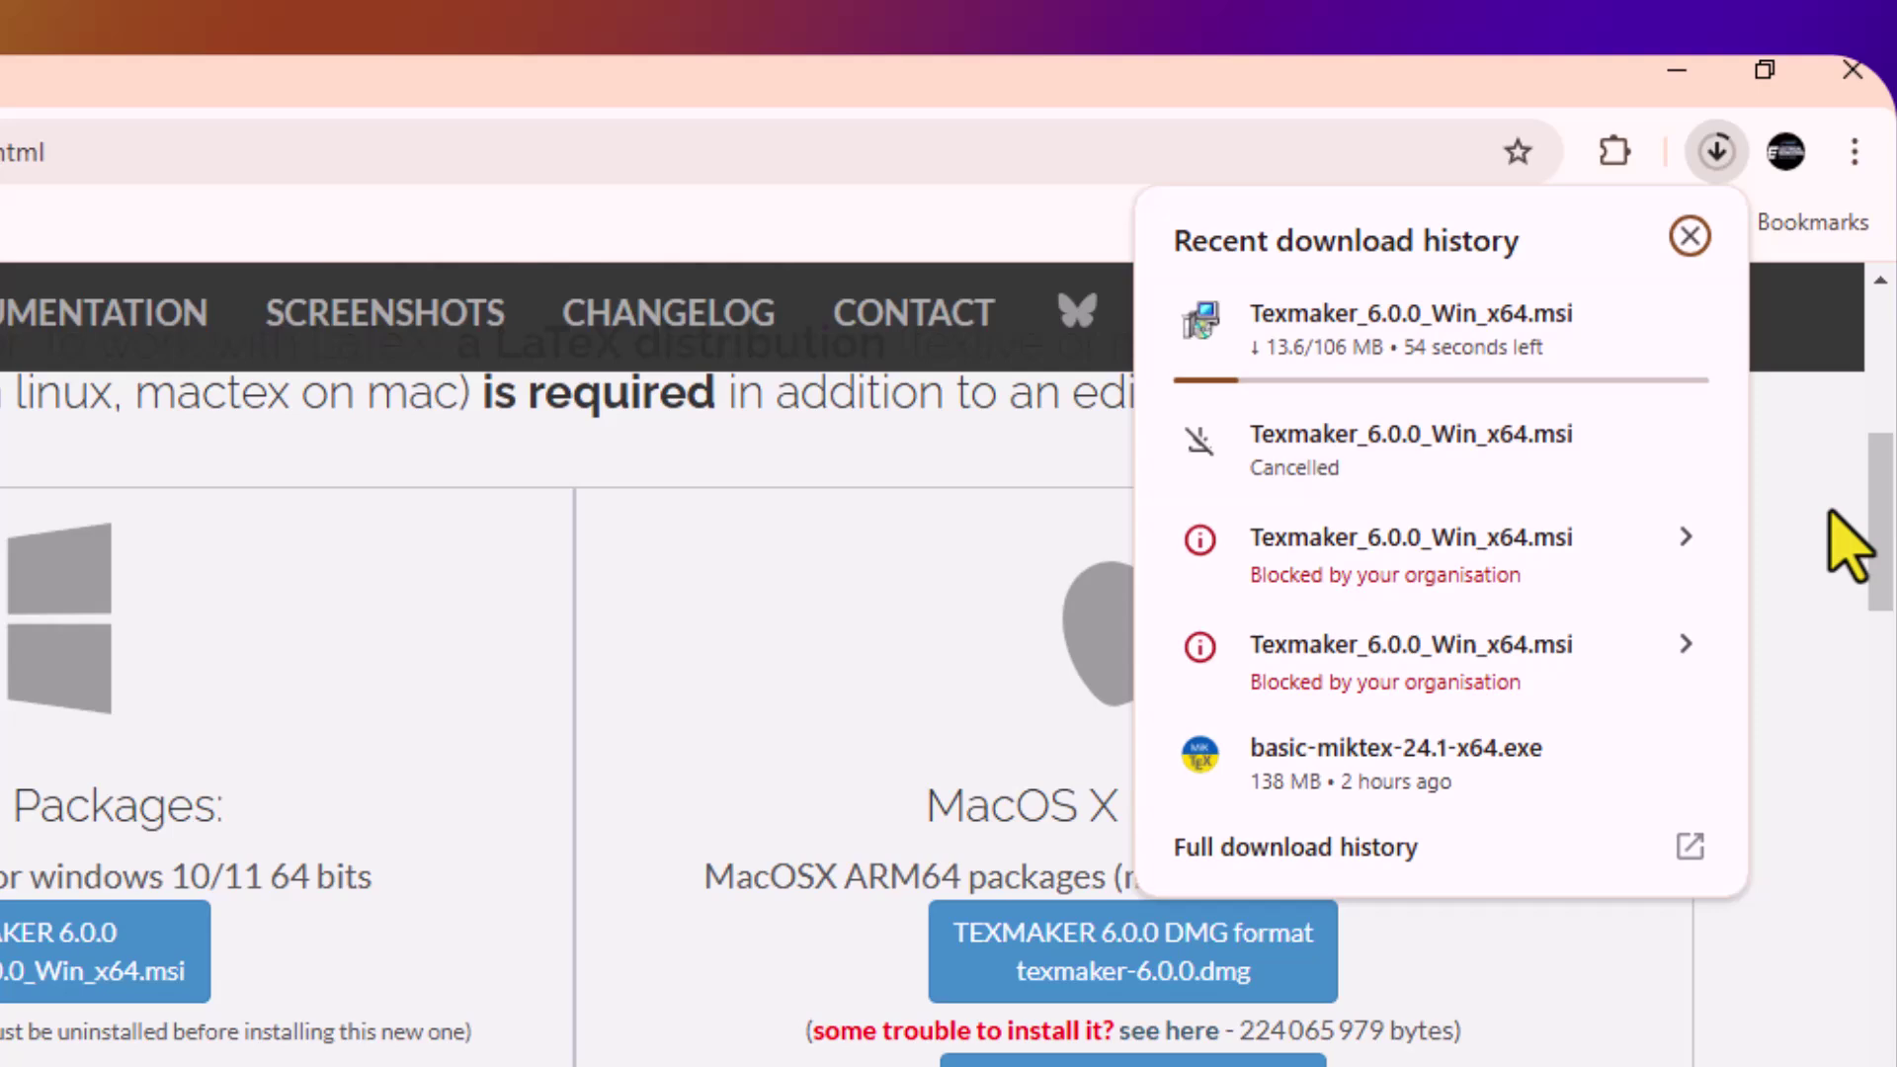
left_click(1823, 591)
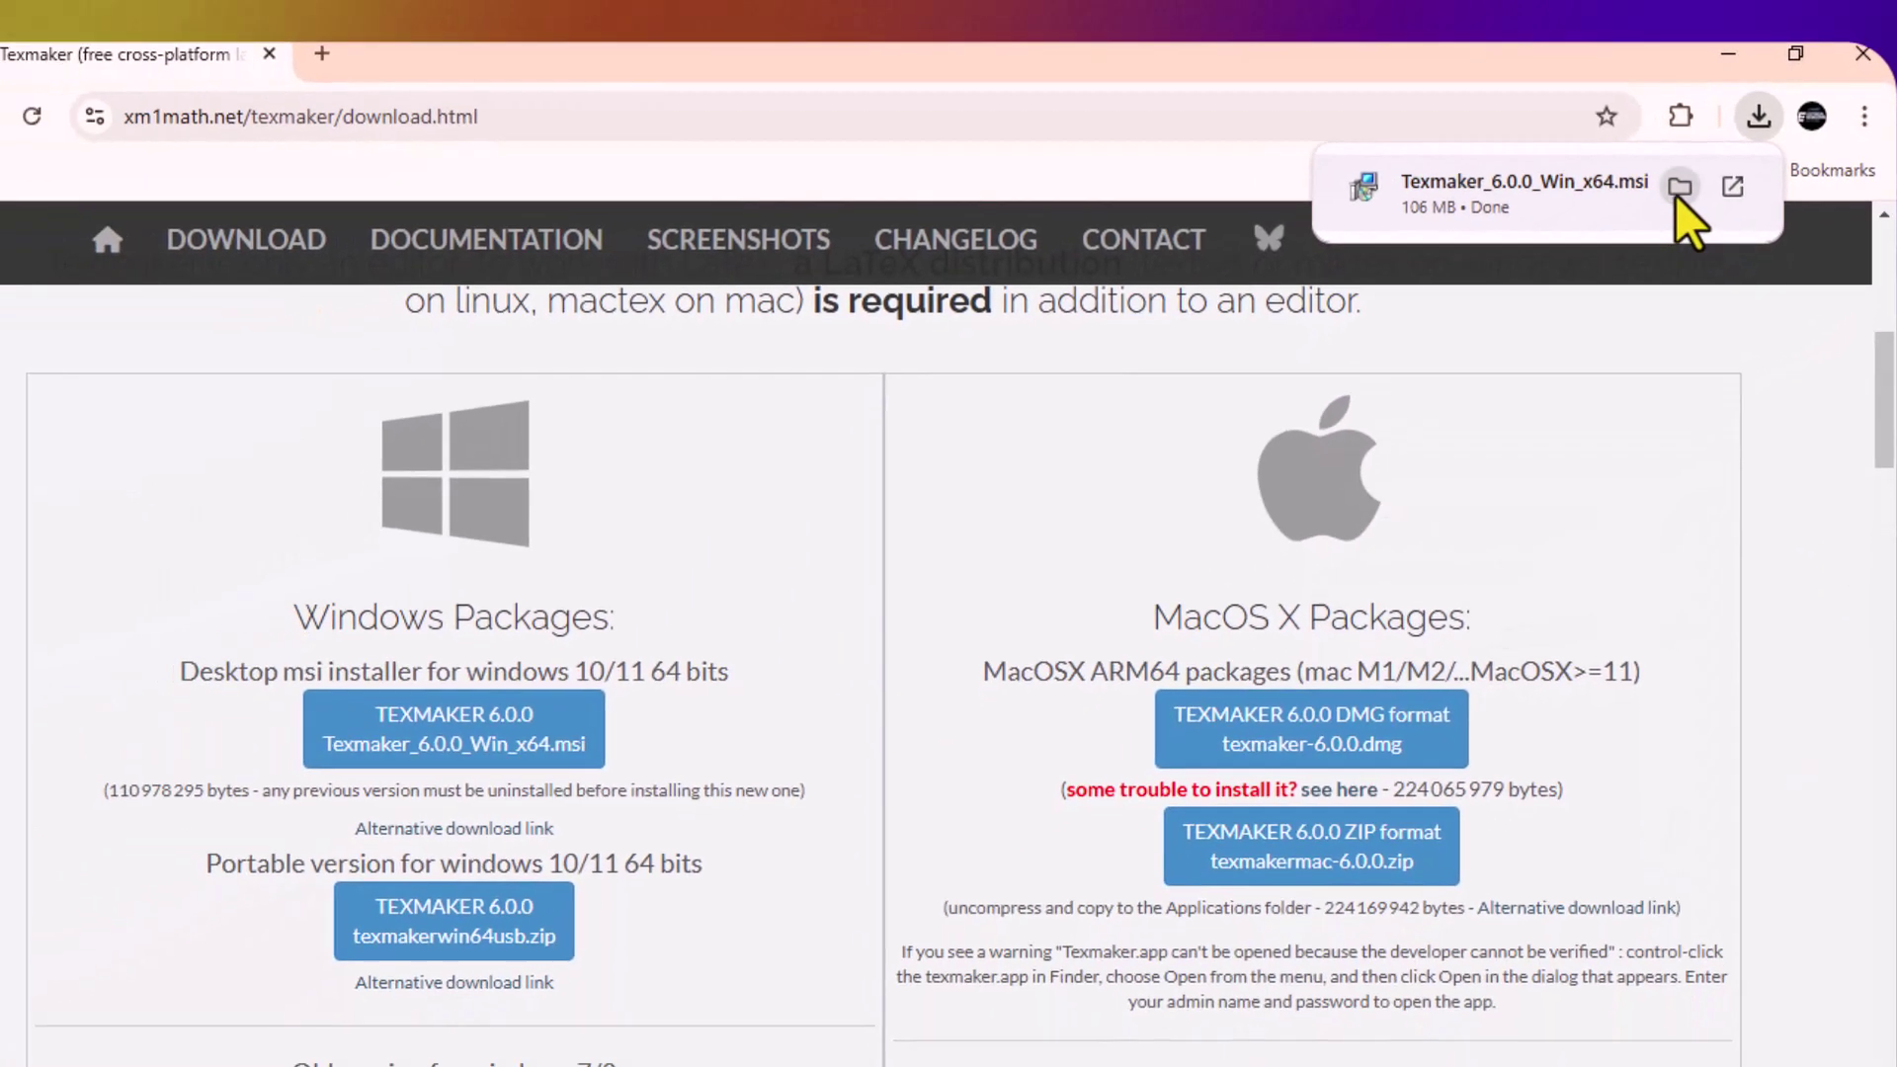
left_click(1688, 182)
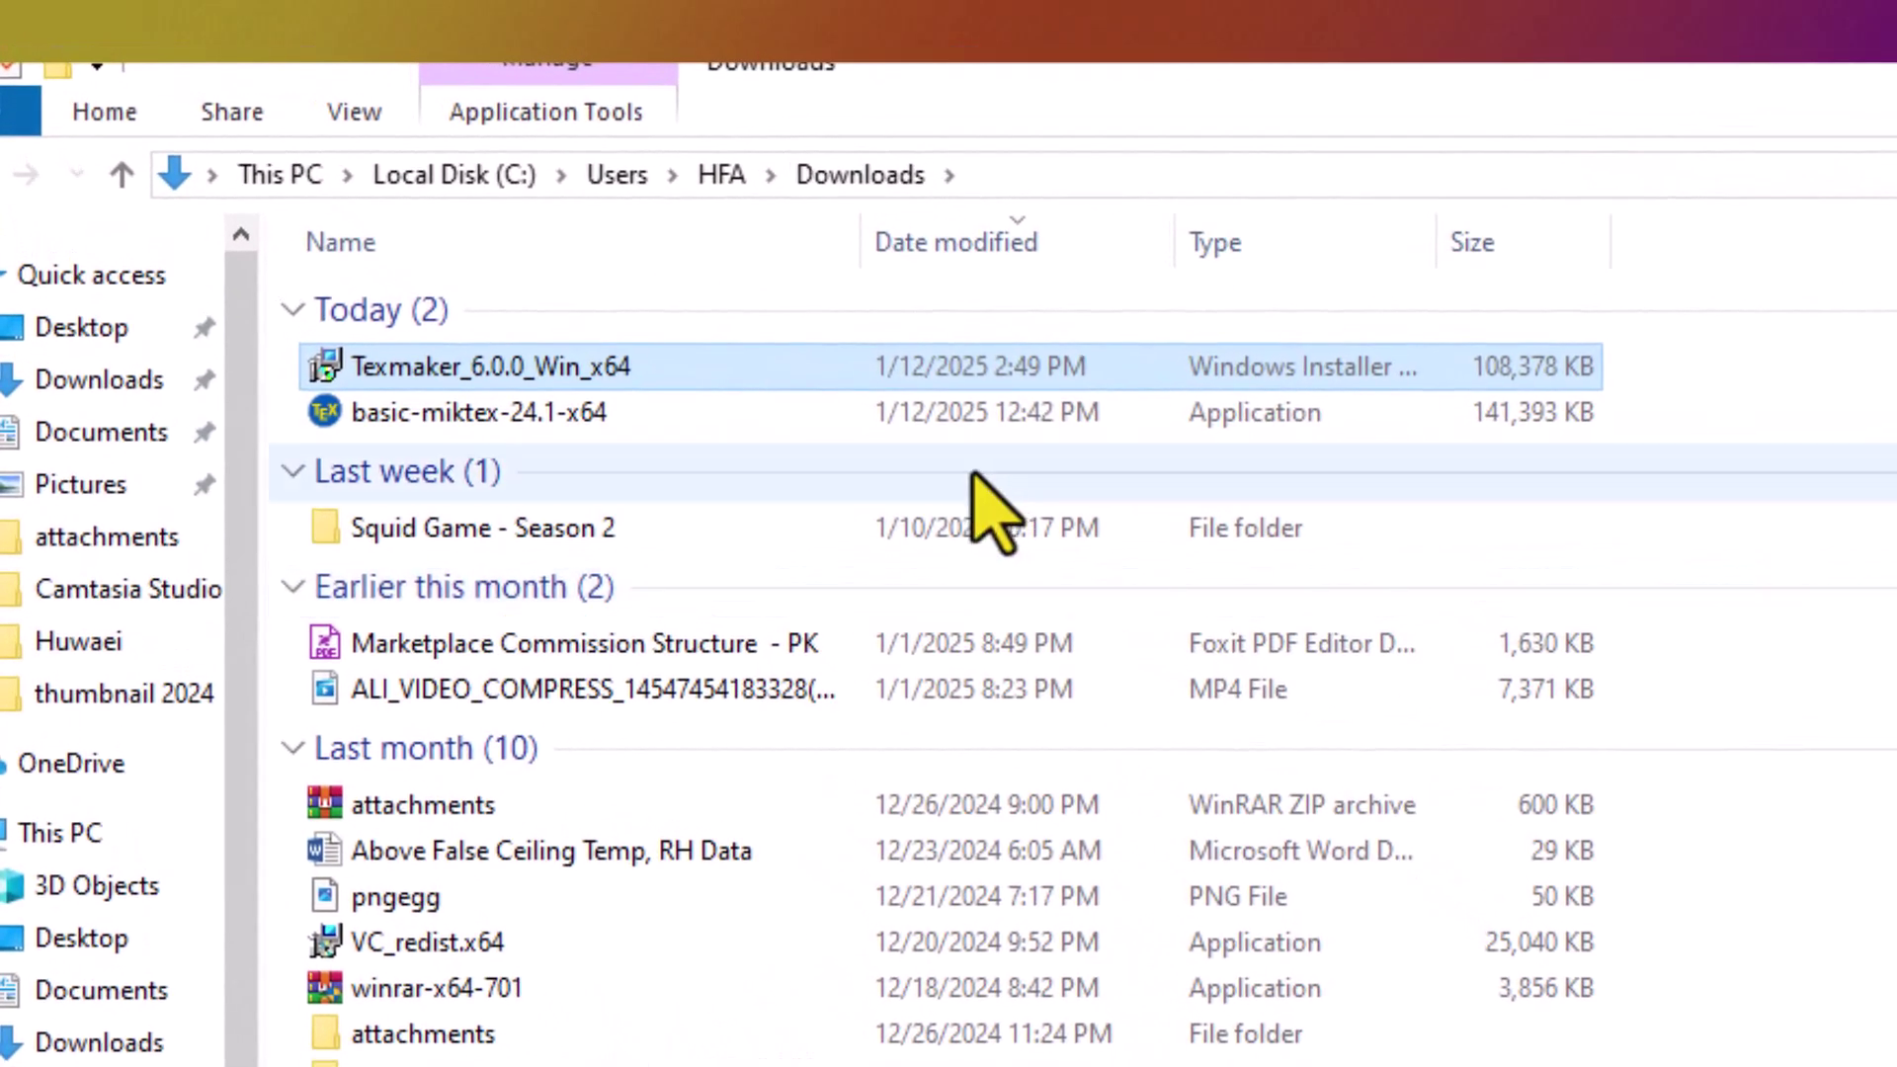
Install Texmaker 6.0.0 from the msi, accepting the licence, and finish with Texmaker launching.
double_click(472, 365)
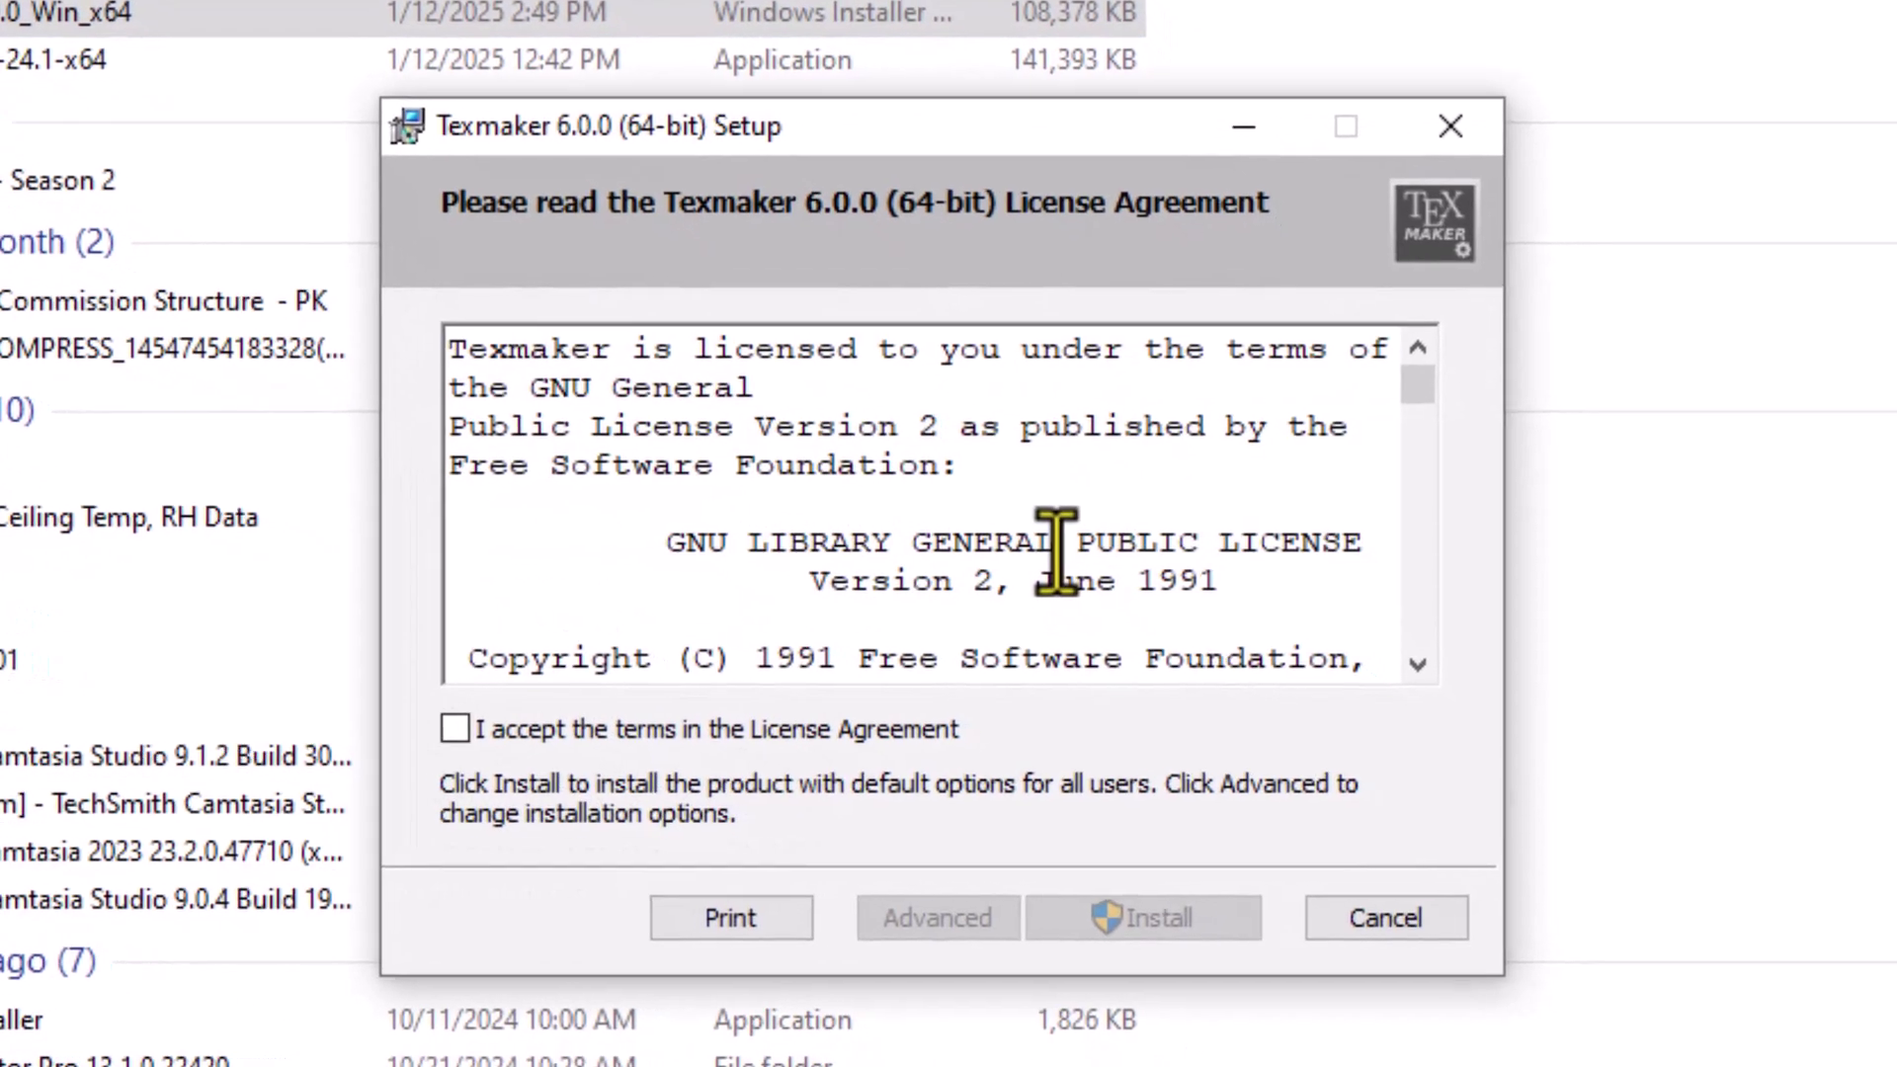
left_click(421, 720)
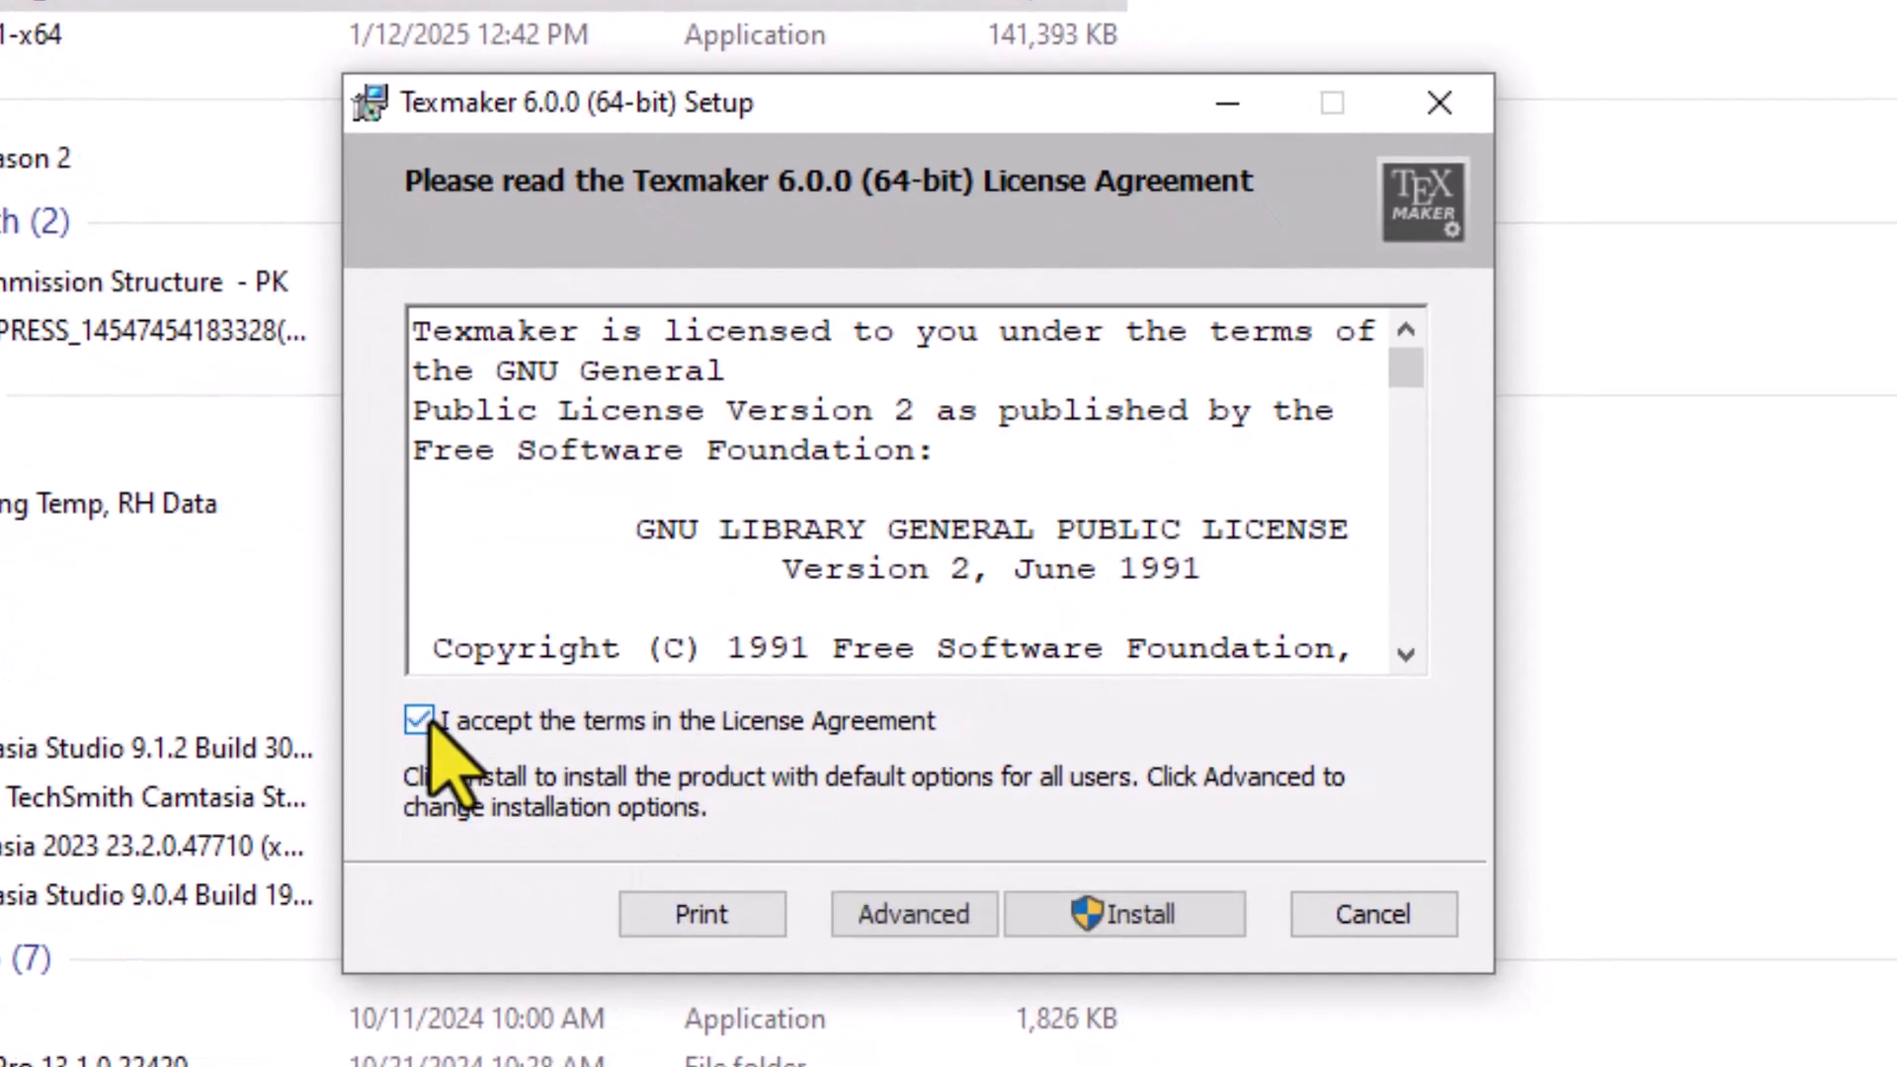
left_click(1171, 919)
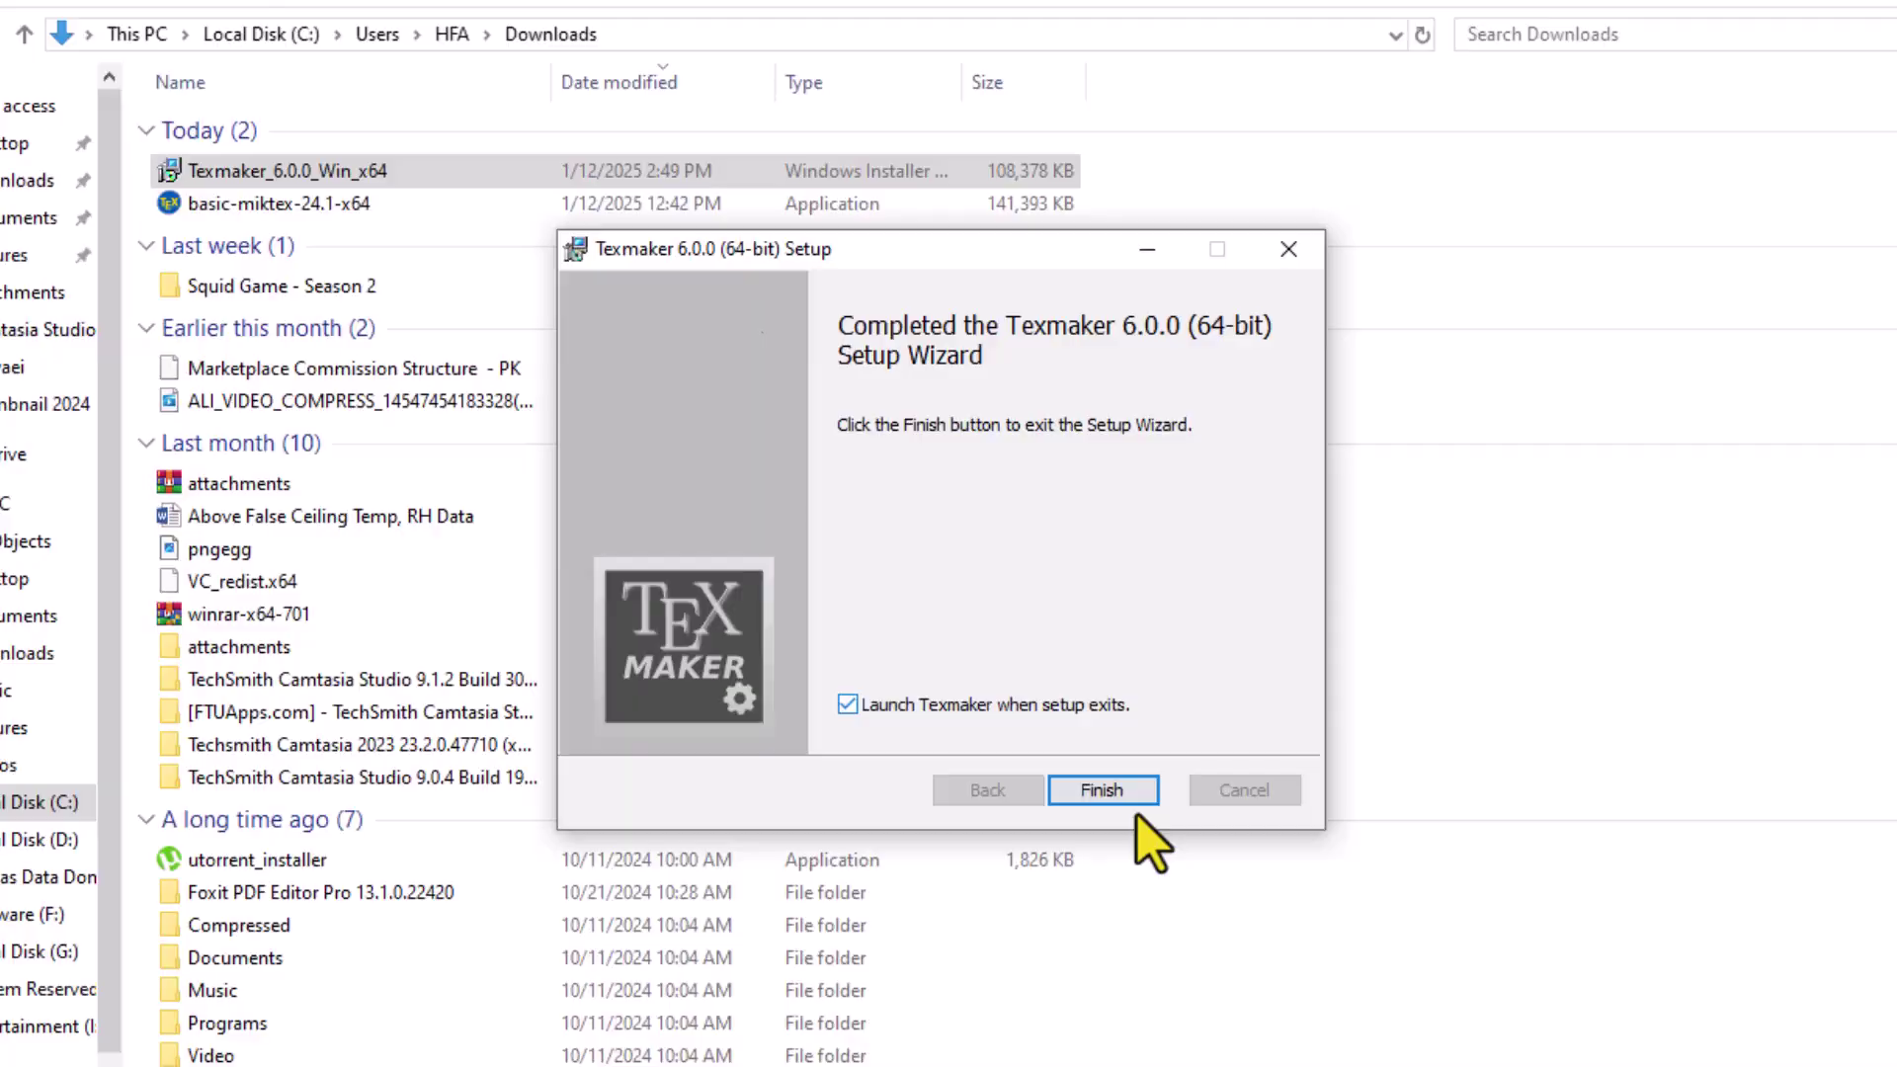
left_click(1159, 913)
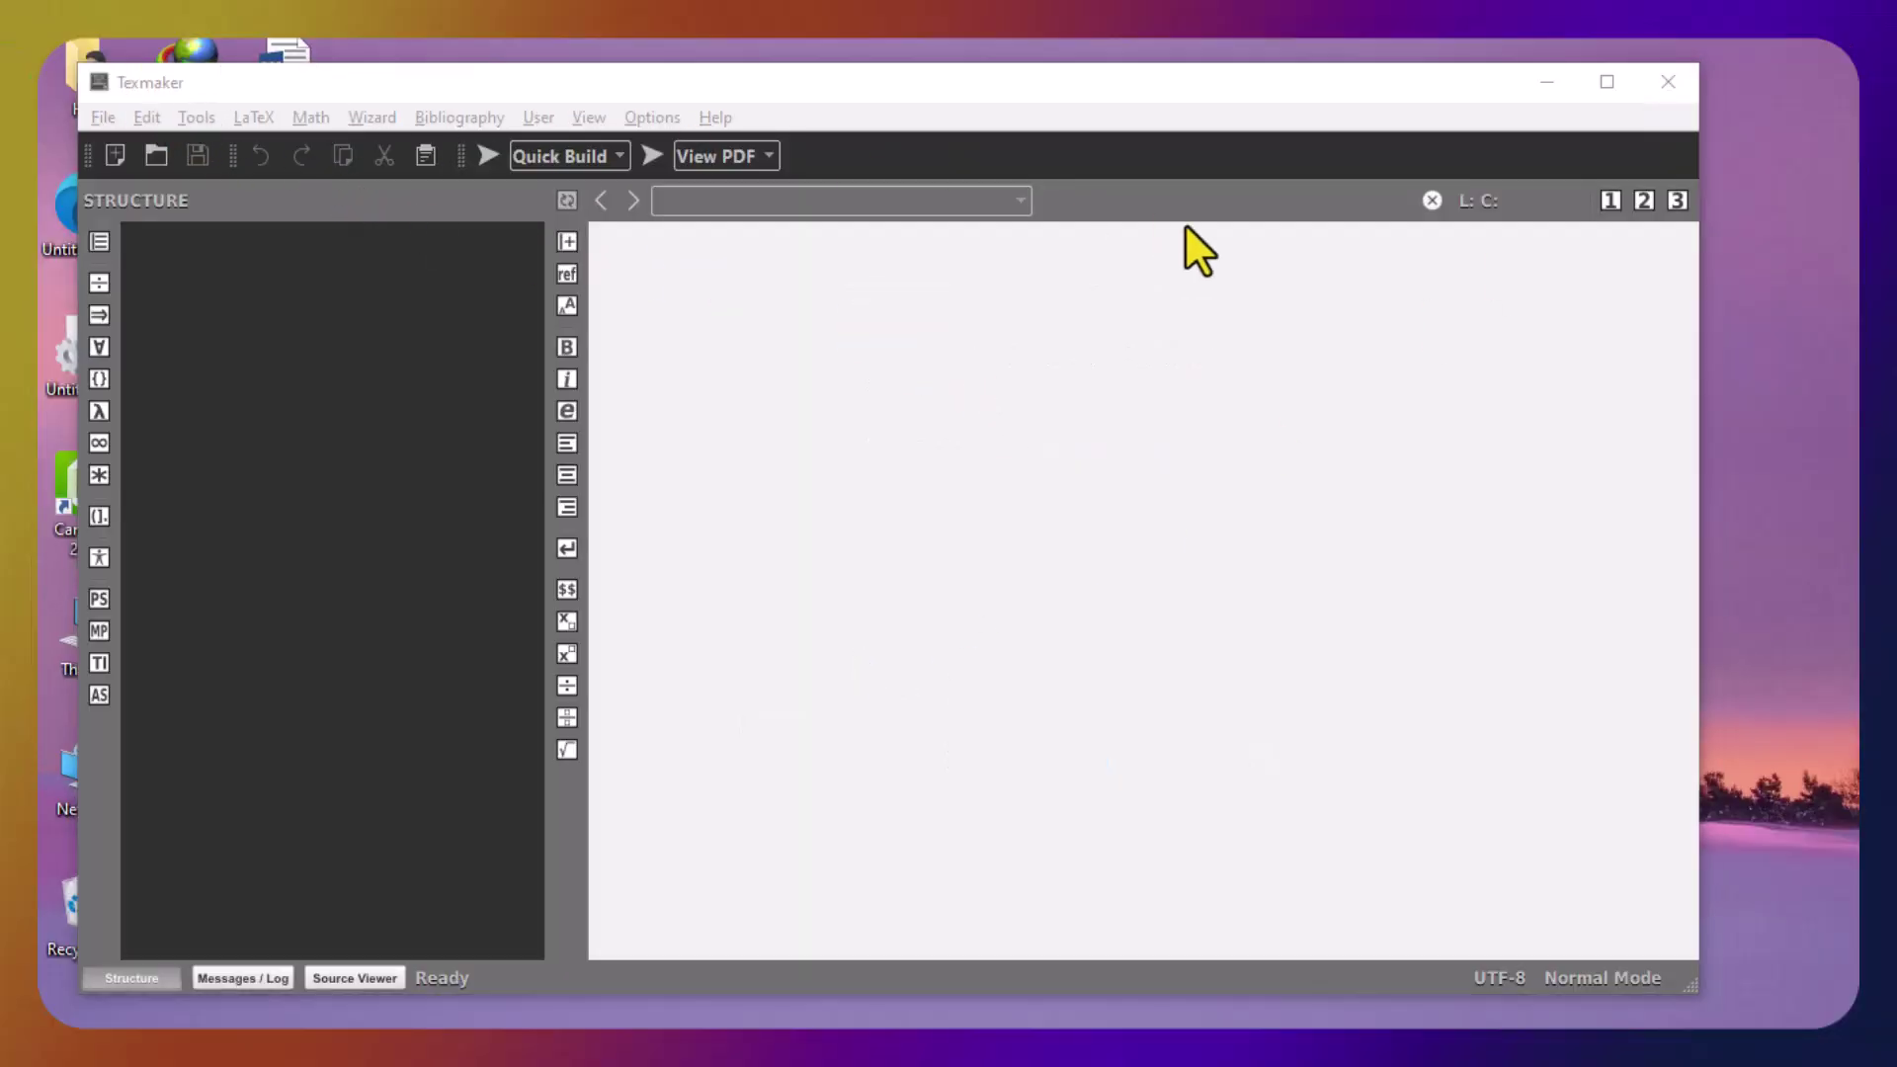
Maximize Texmaker and paste the sample LaTeX article into a new document.
left_click(1597, 90)
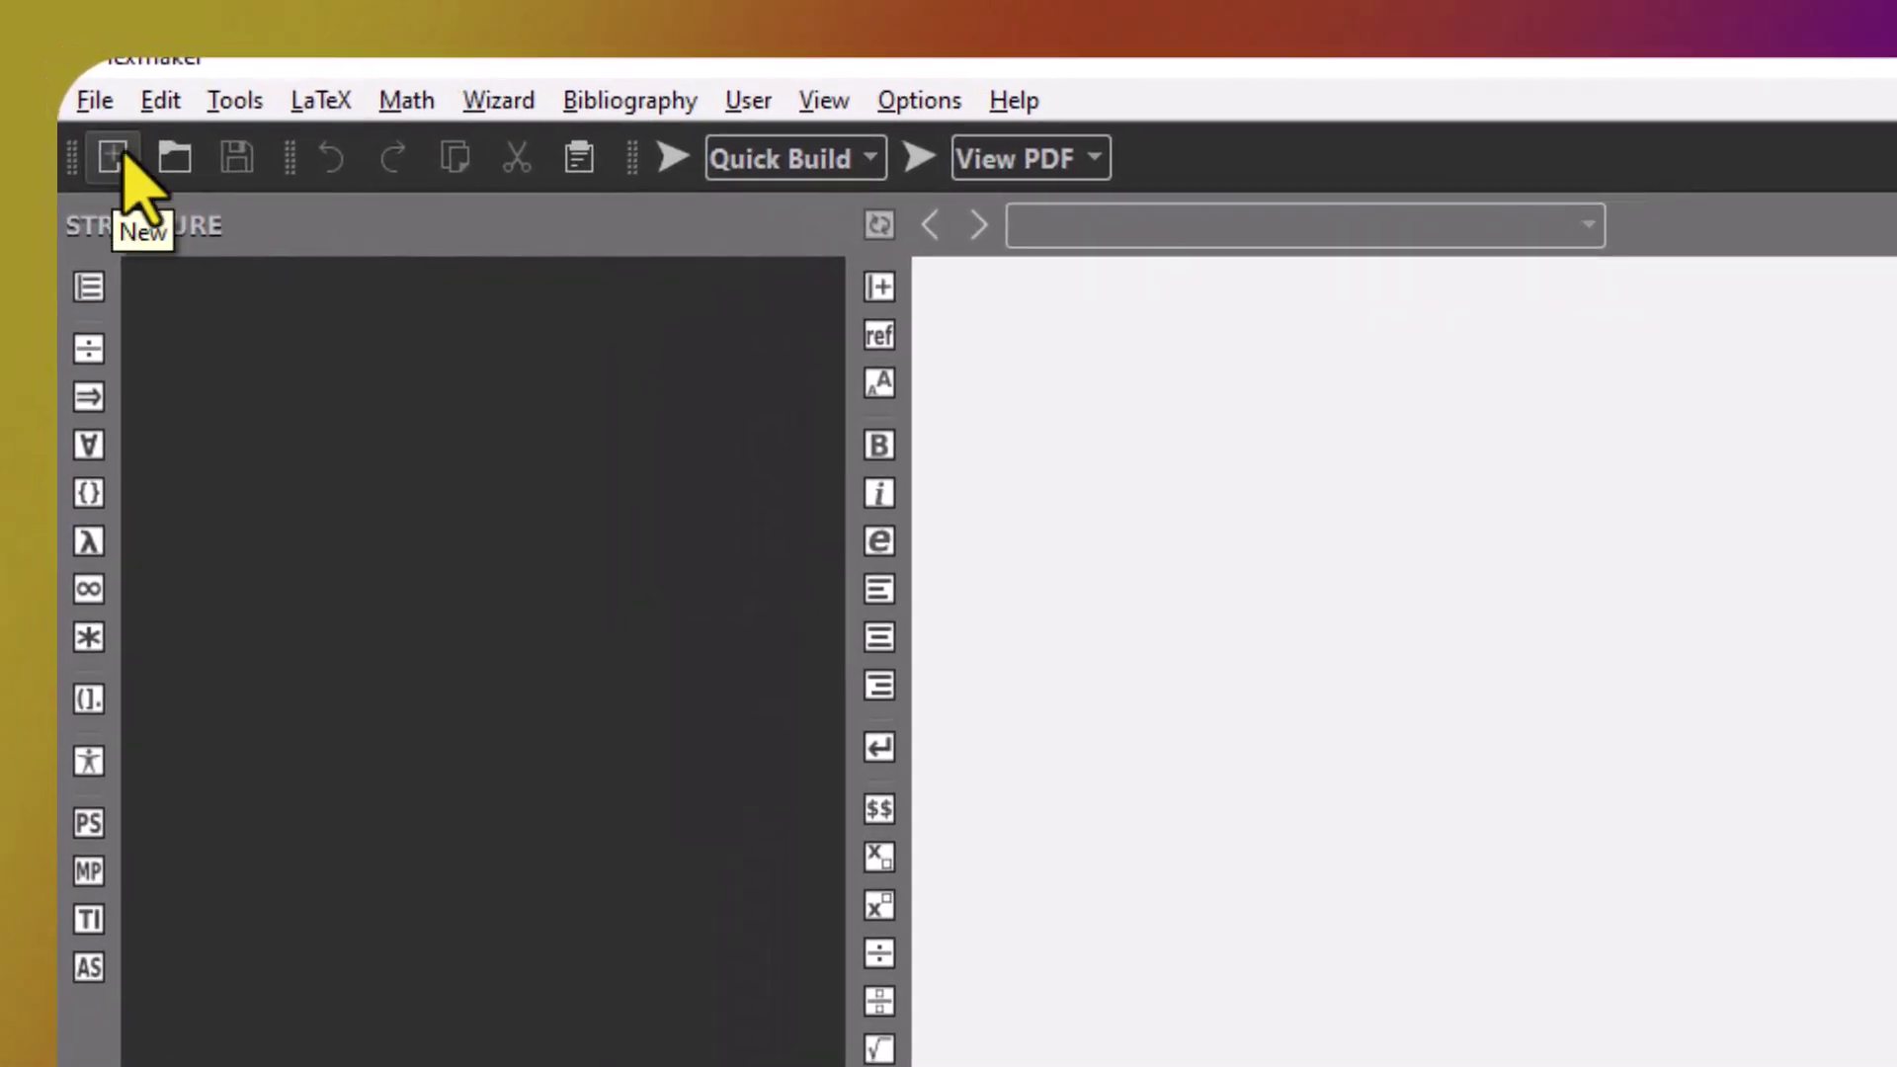
left_click(112, 158)
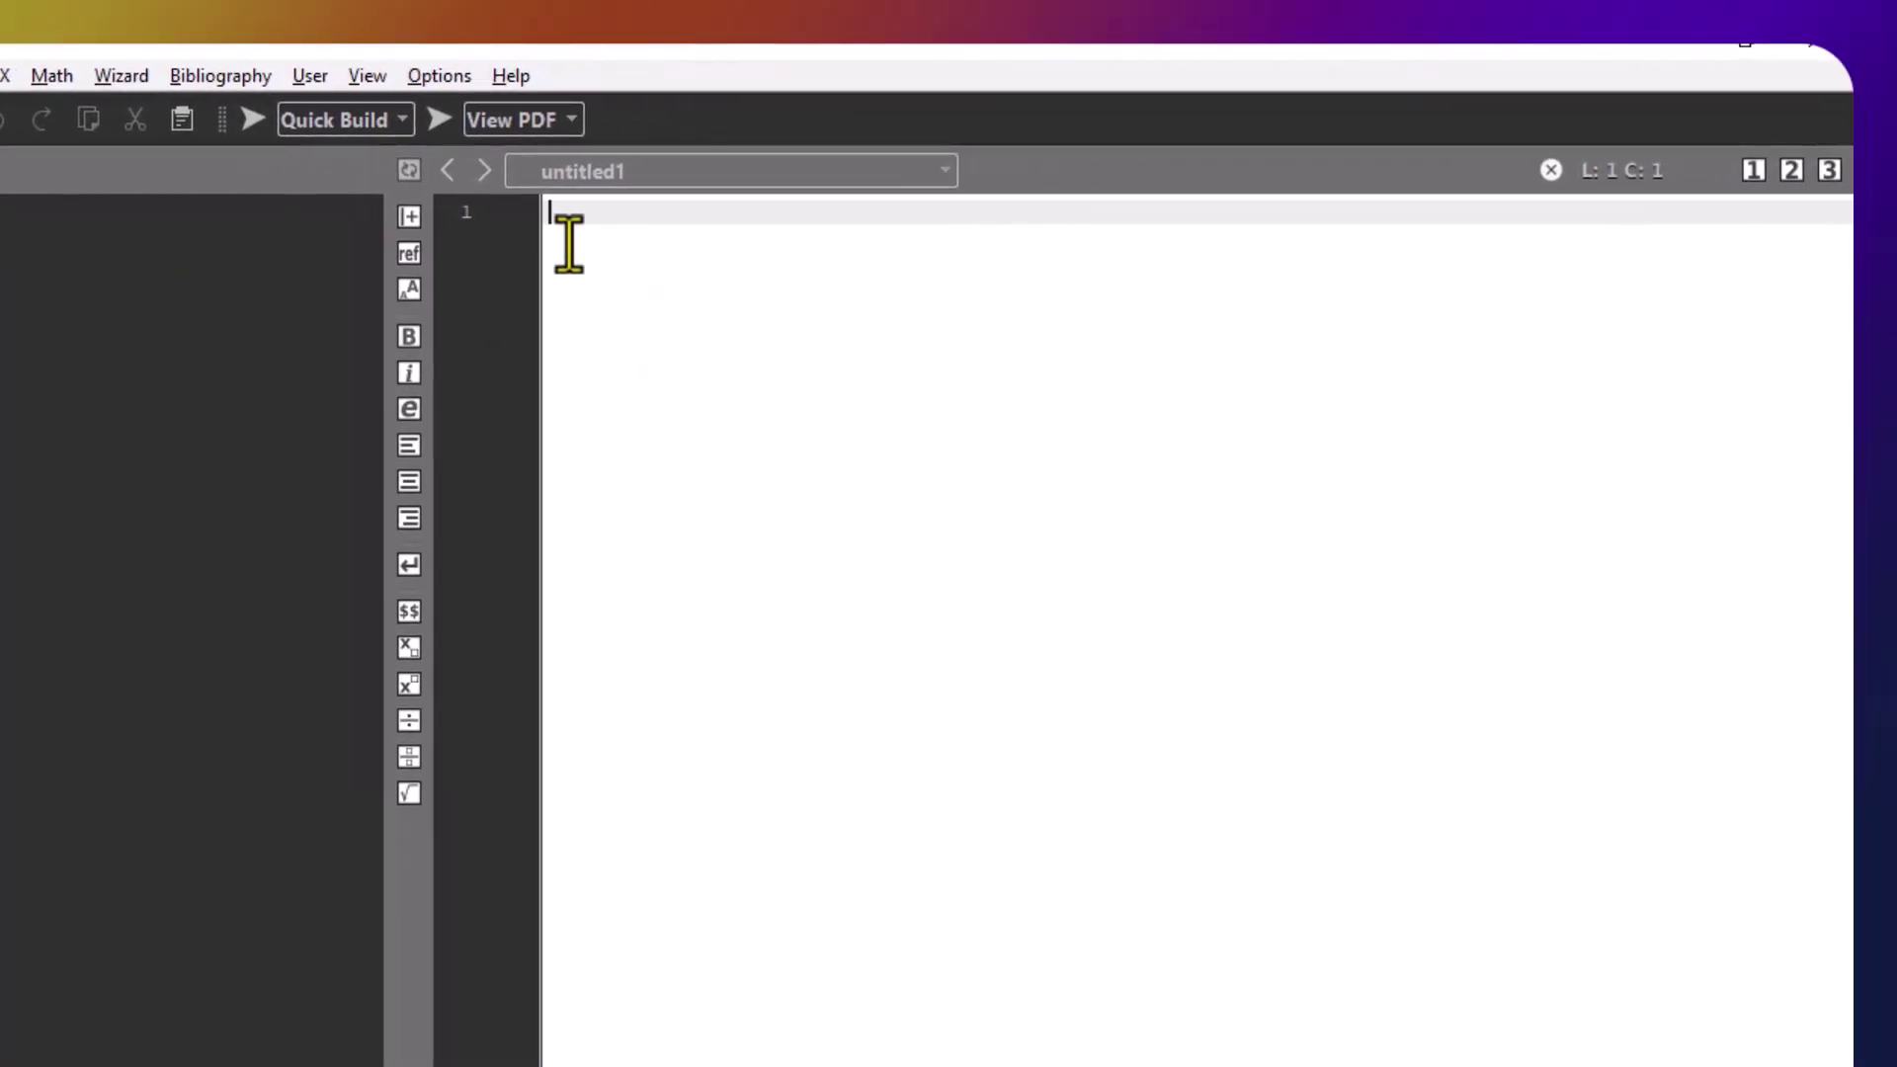
right_click(594, 236)
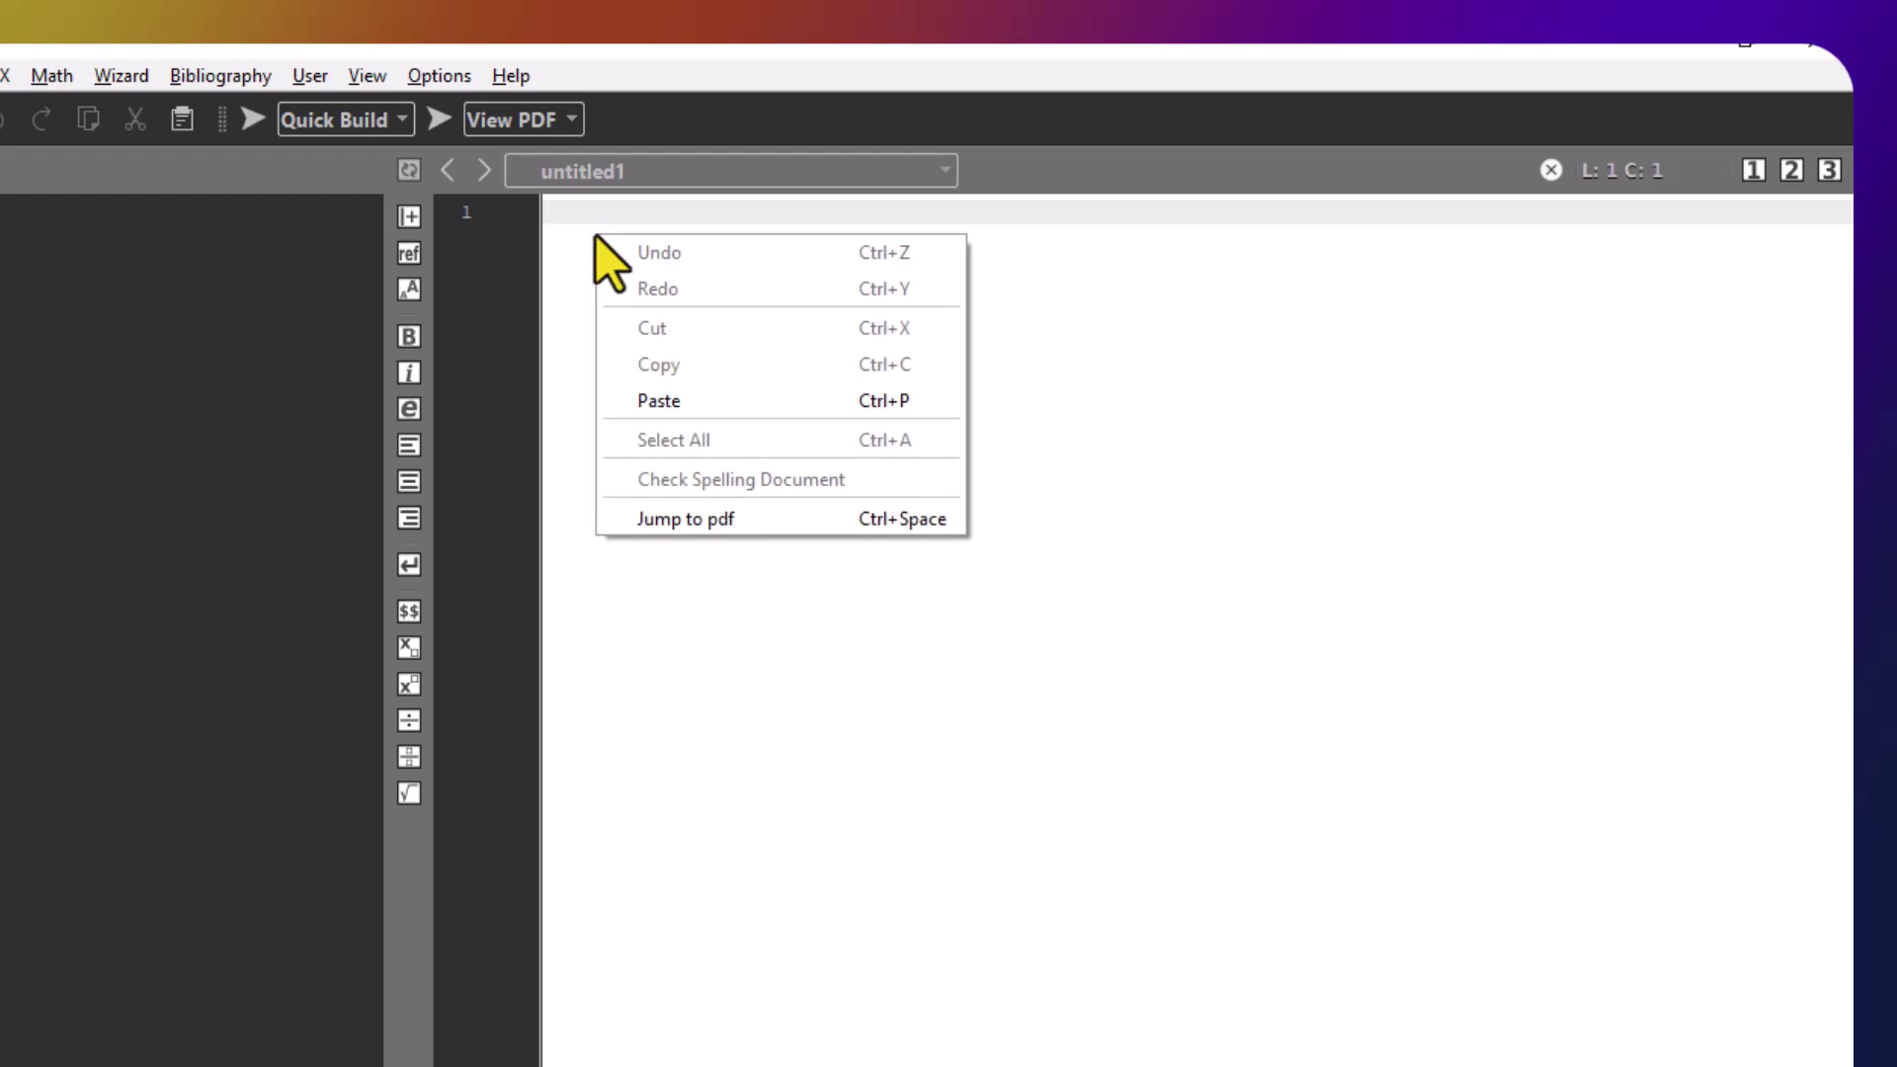
left_click(653, 400)
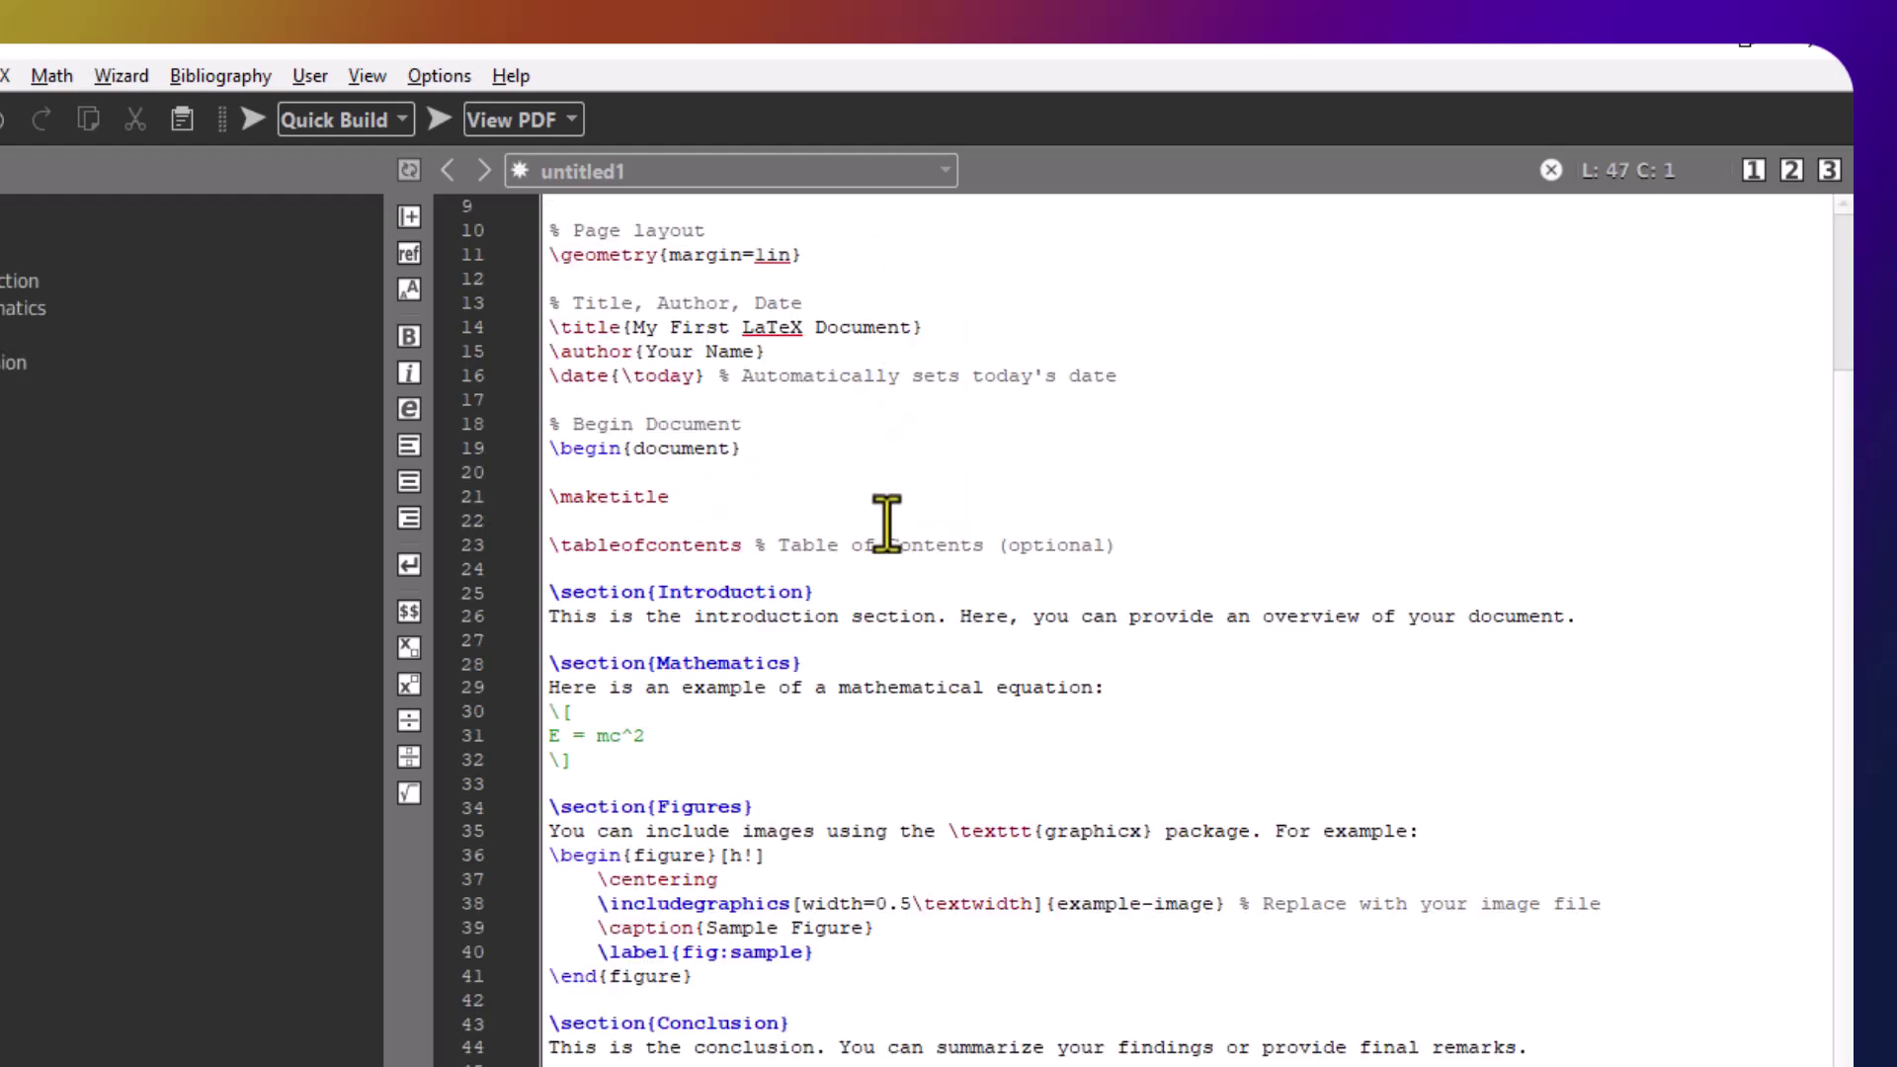
scroll(963, 486, "up", 2)
scroll(967, 474, "up", 1)
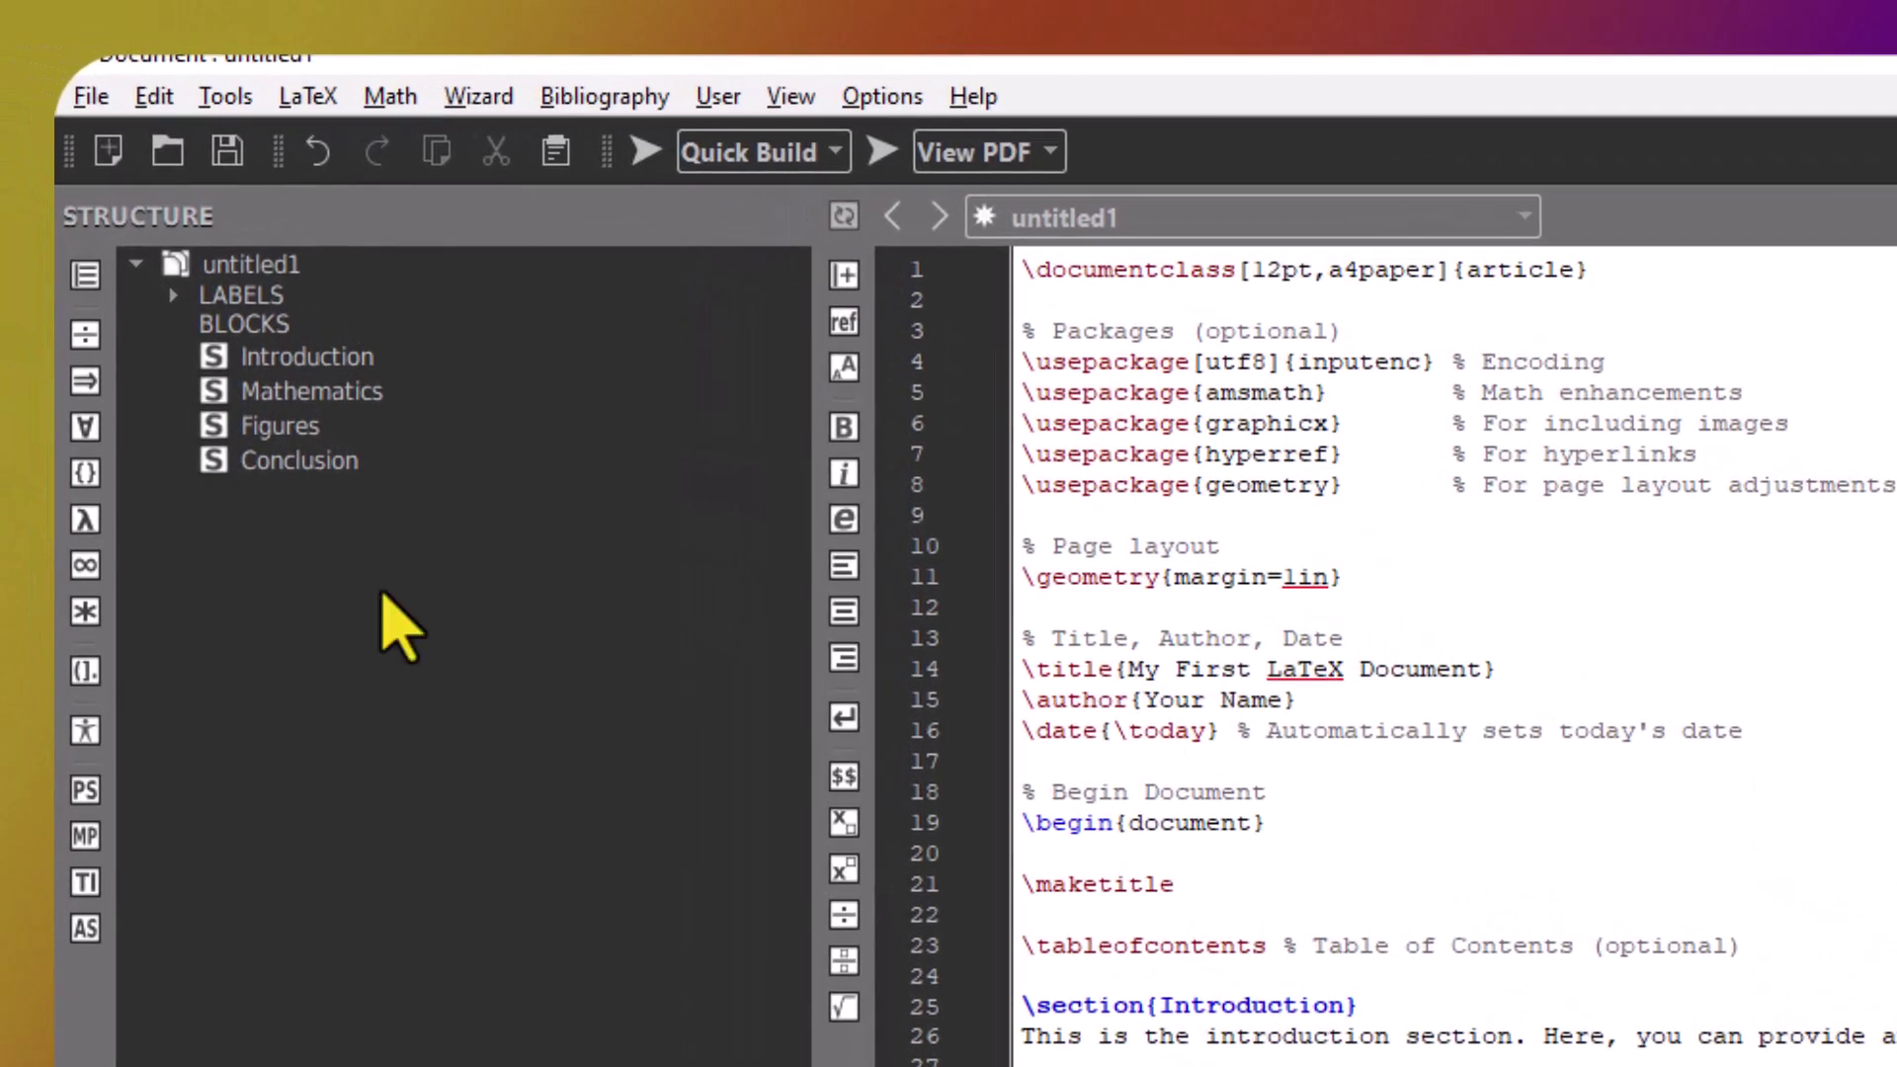
left_click(92, 98)
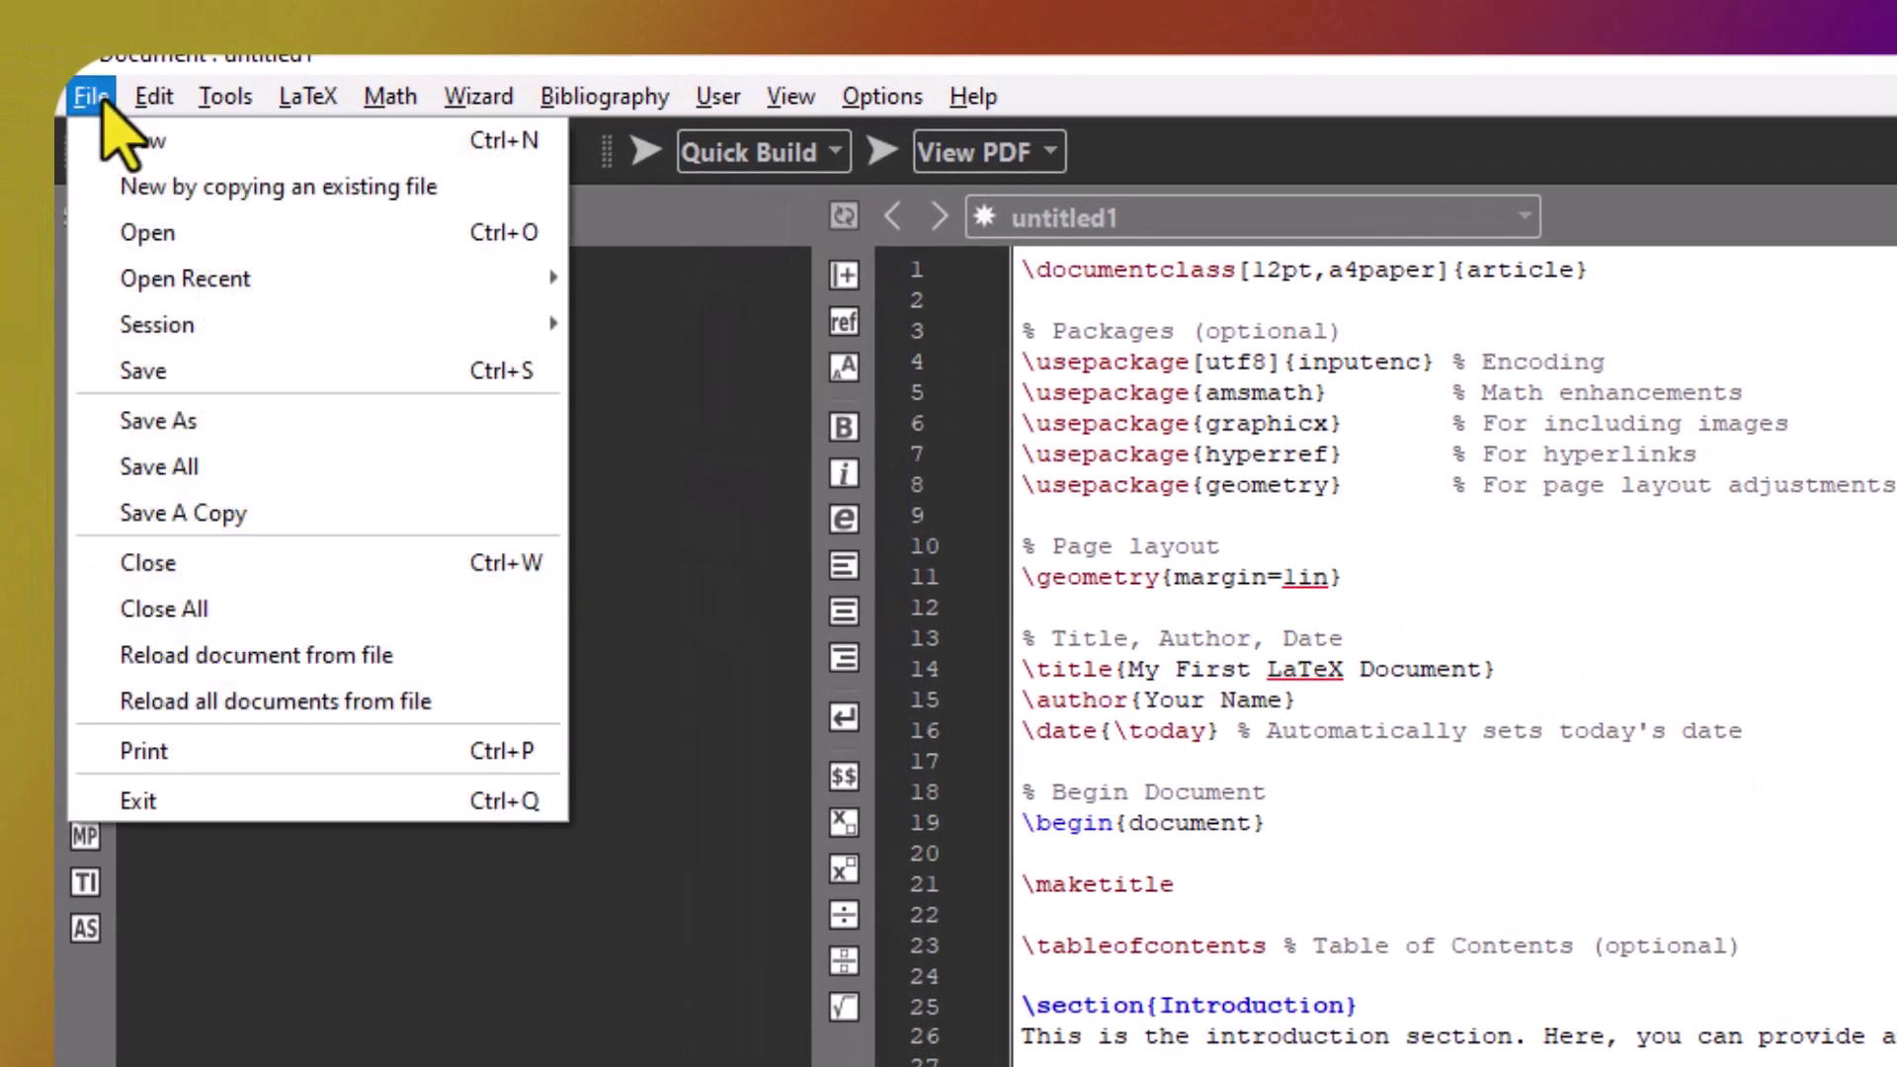
Save the document as sample.tex on the Desktop and start compiling it.
left_click(235, 427)
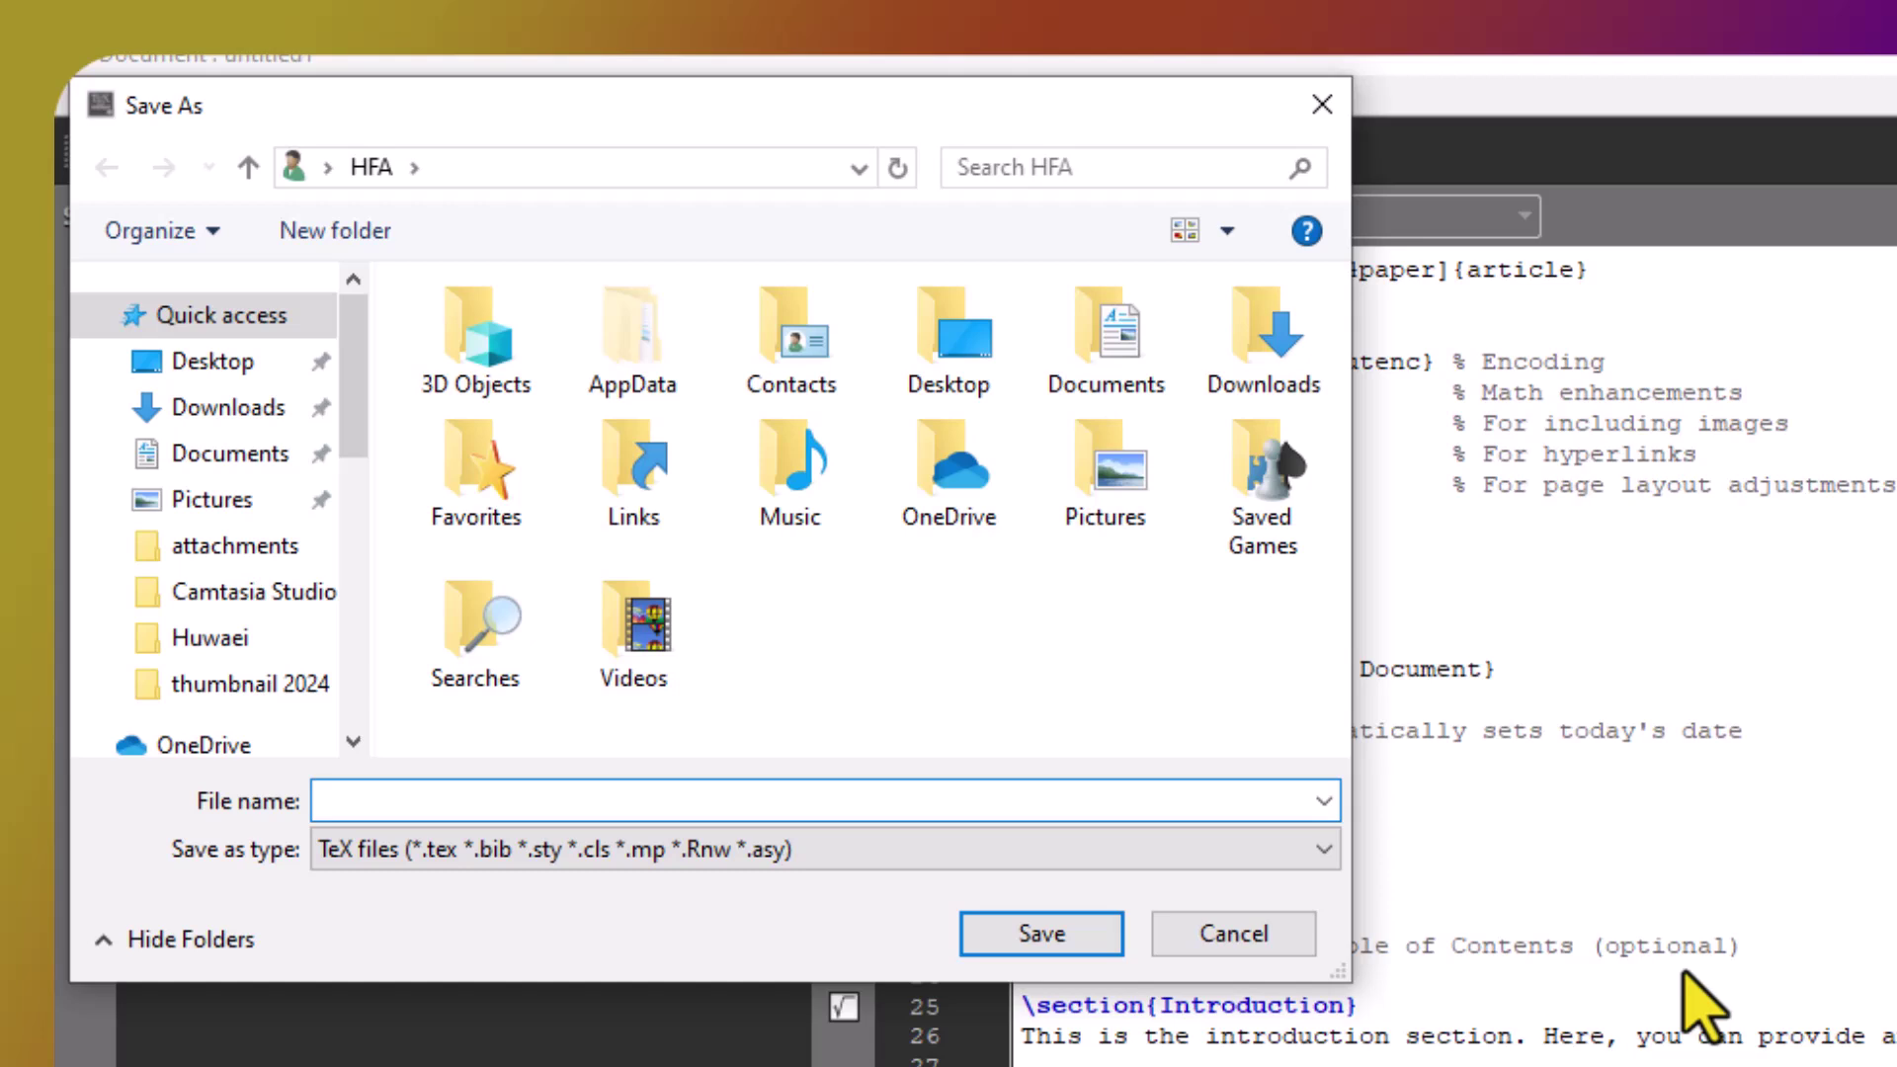
type("sample")
left_click(207, 362)
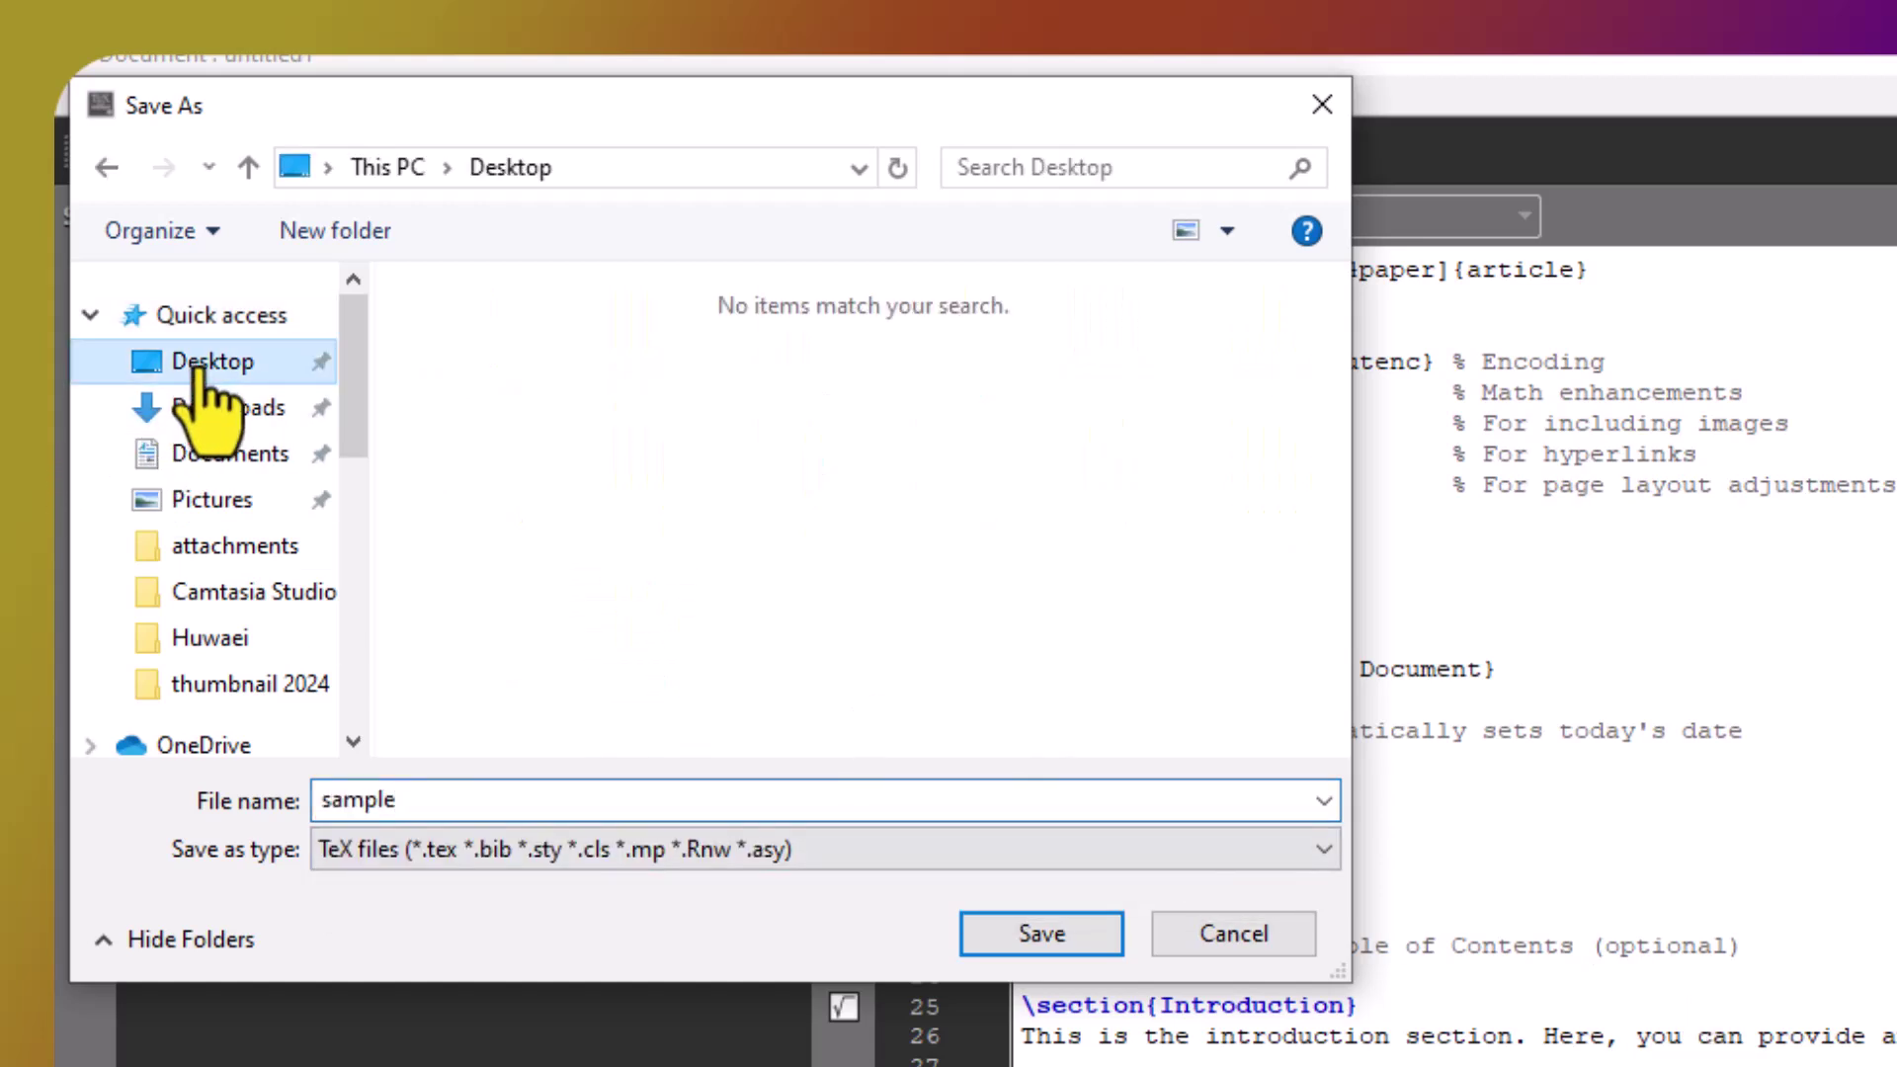
left_click(997, 933)
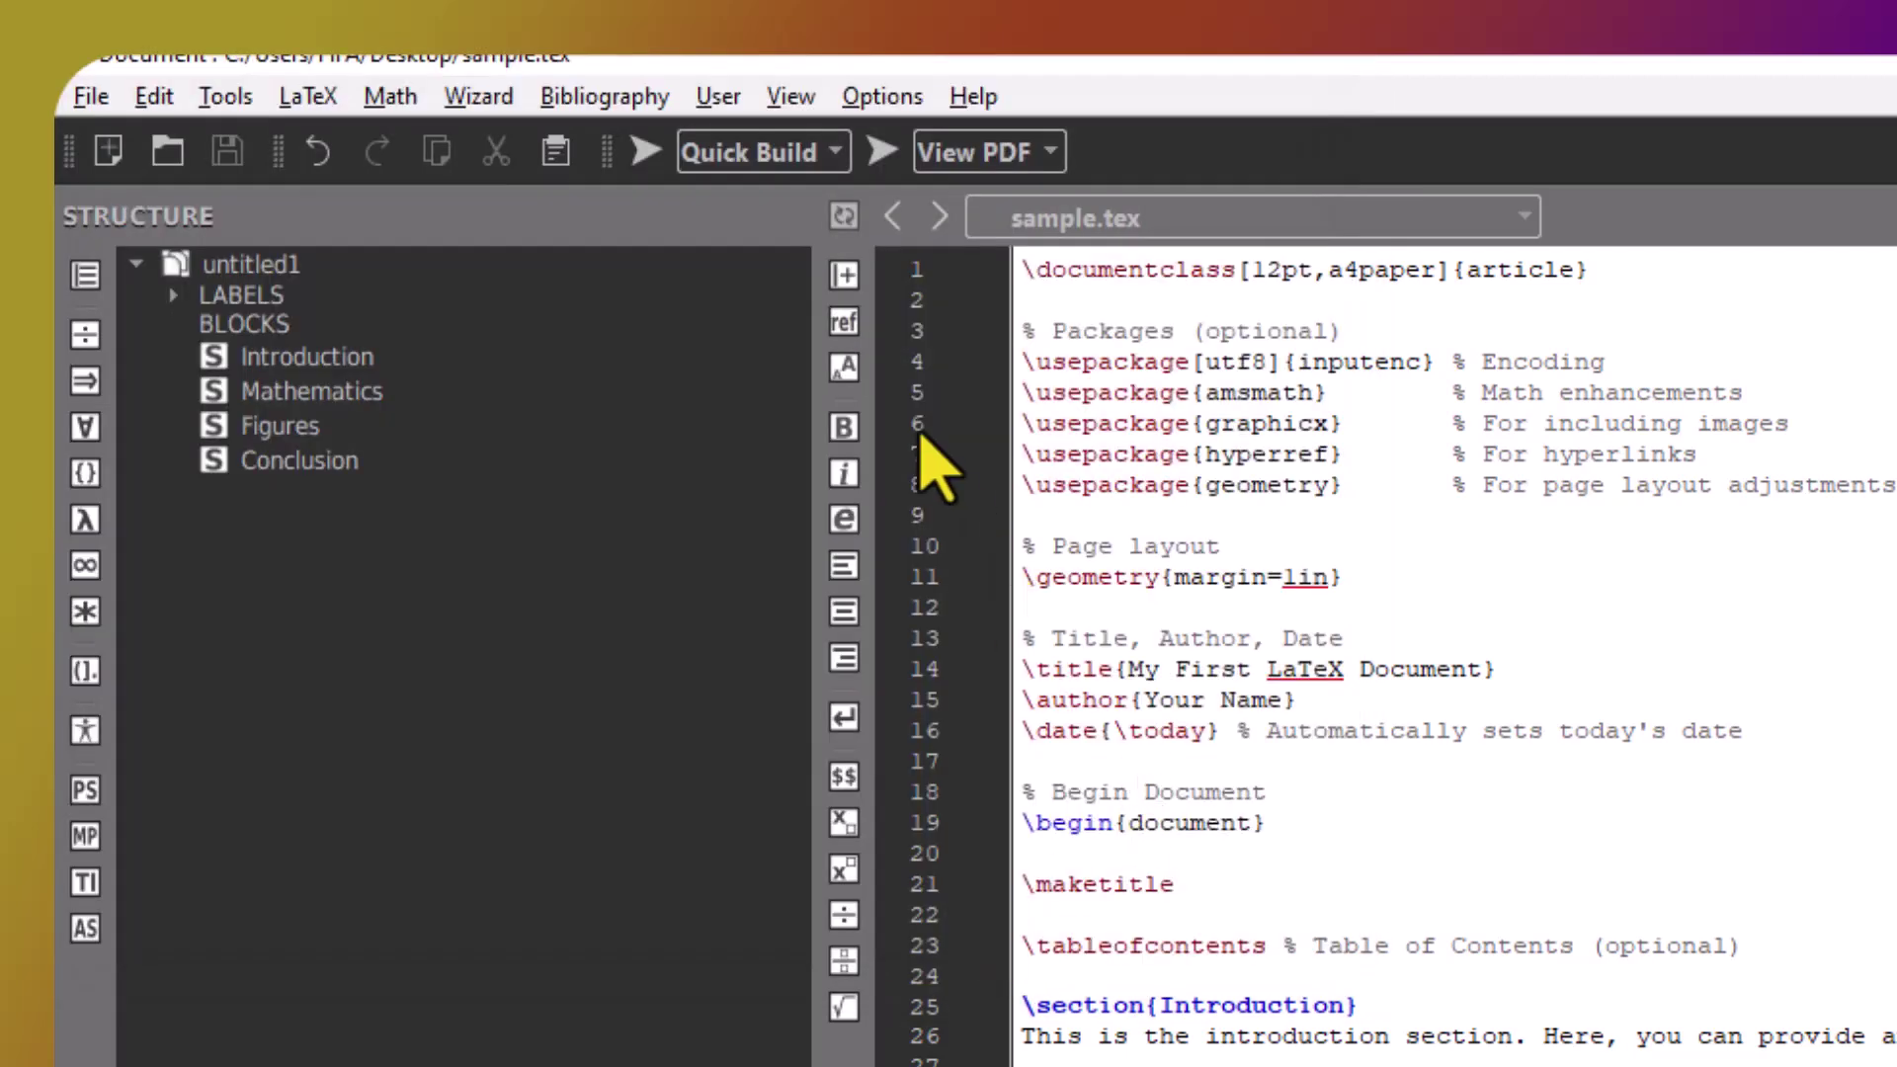
left_click(648, 151)
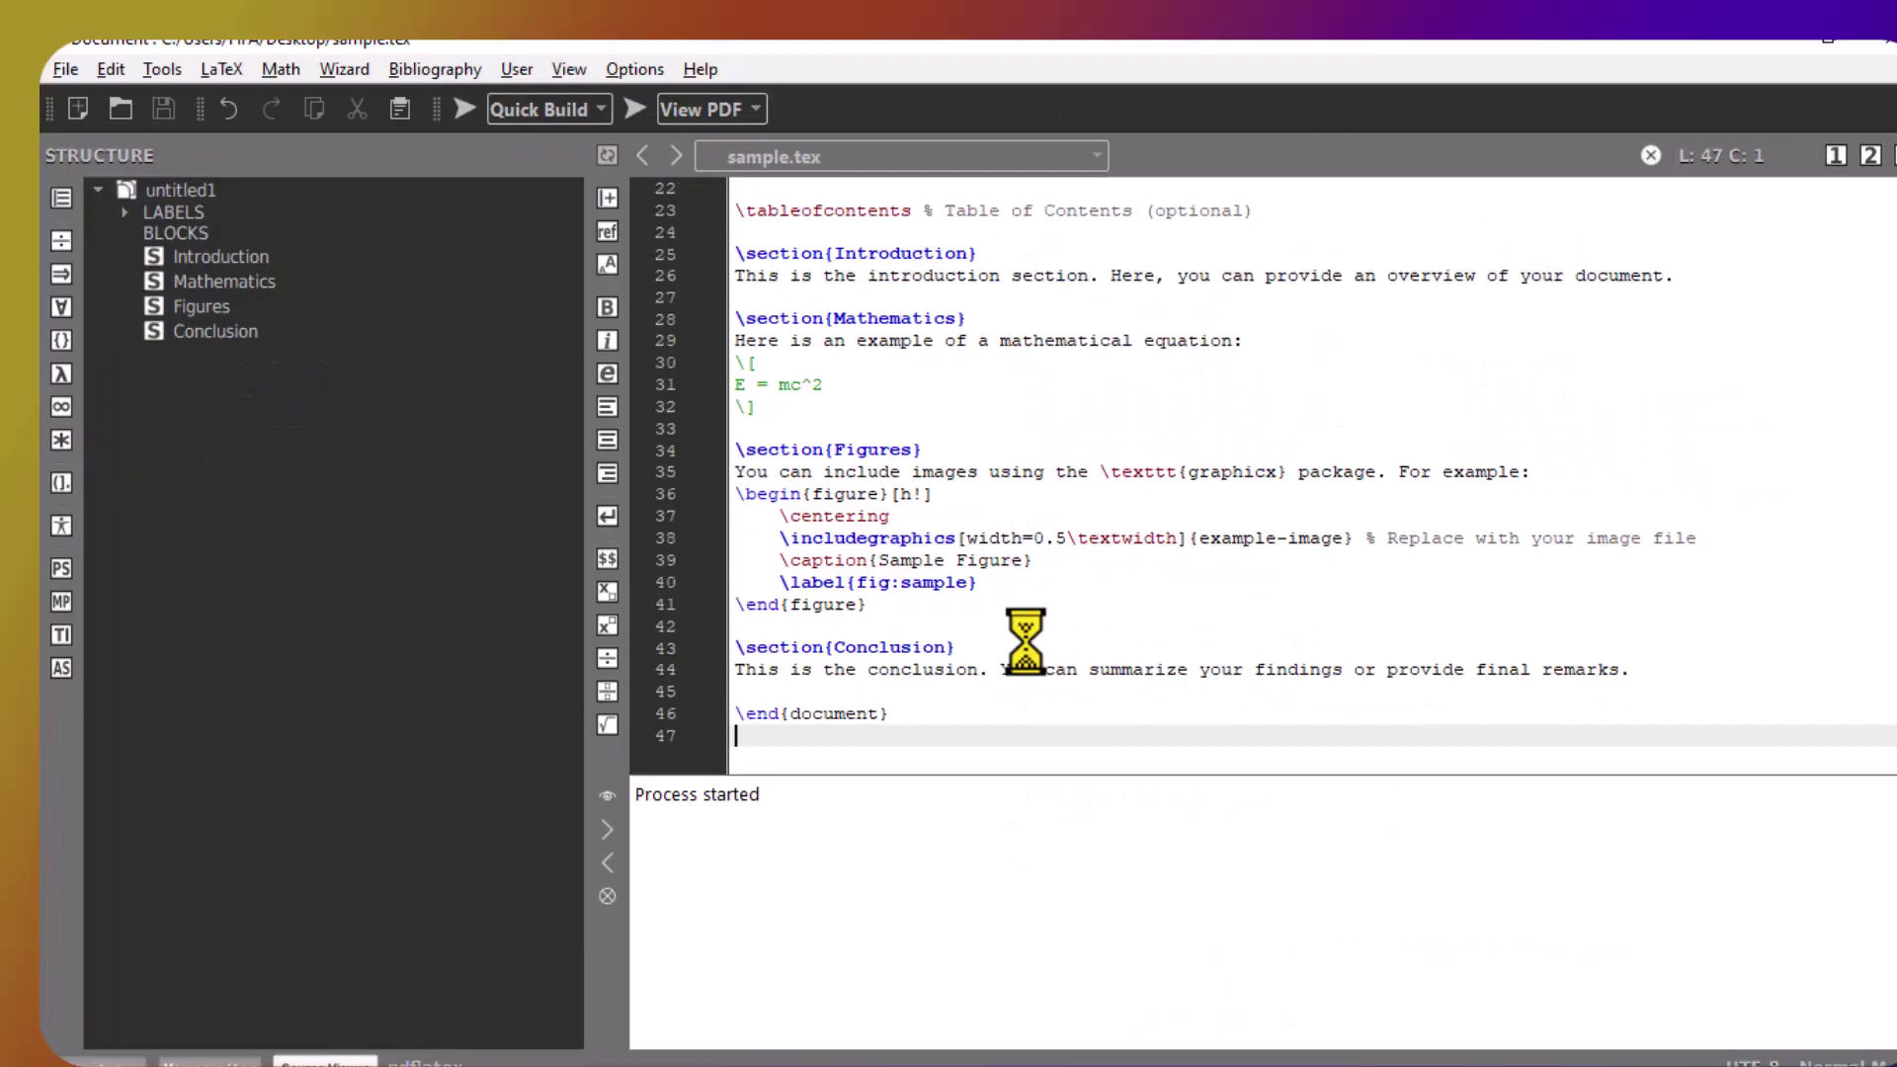
scroll(1026, 640, "up", 3)
scroll(1026, 642, "up", 2)
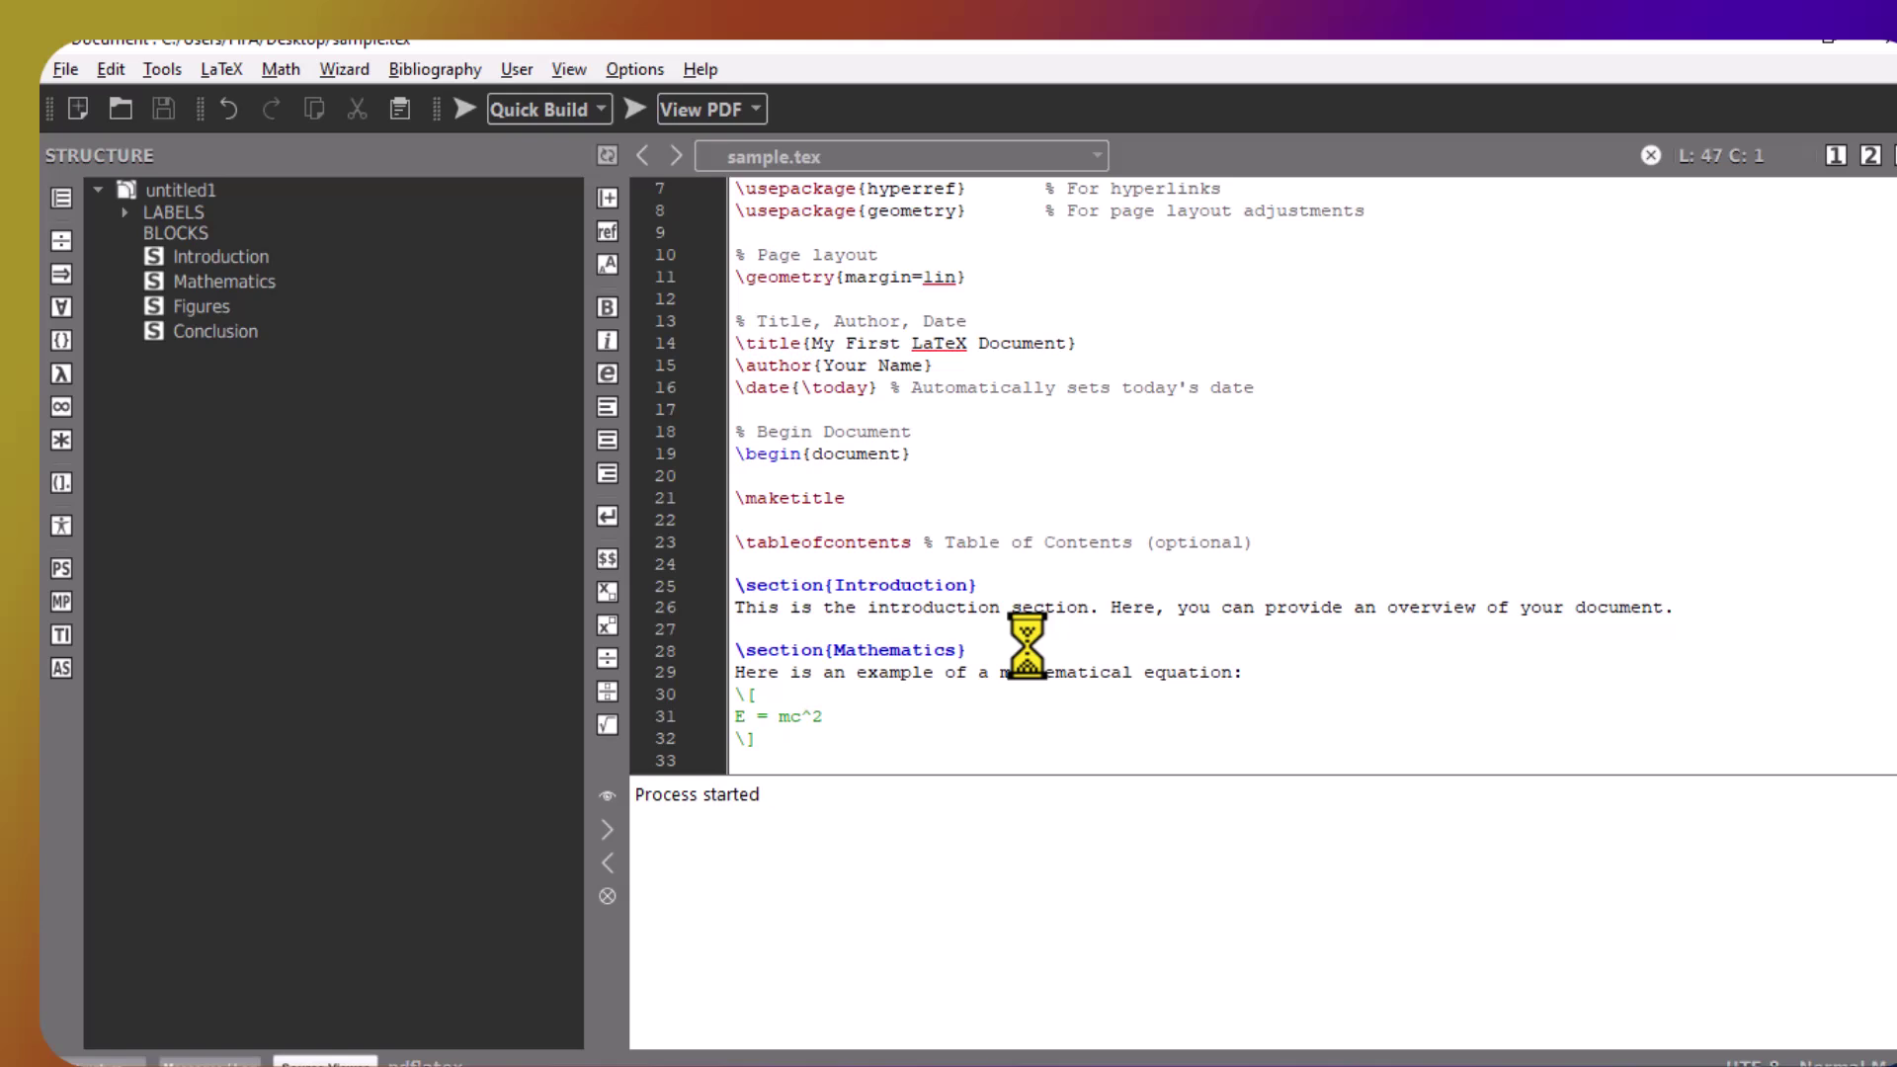
scroll(1027, 640, "up", 2)
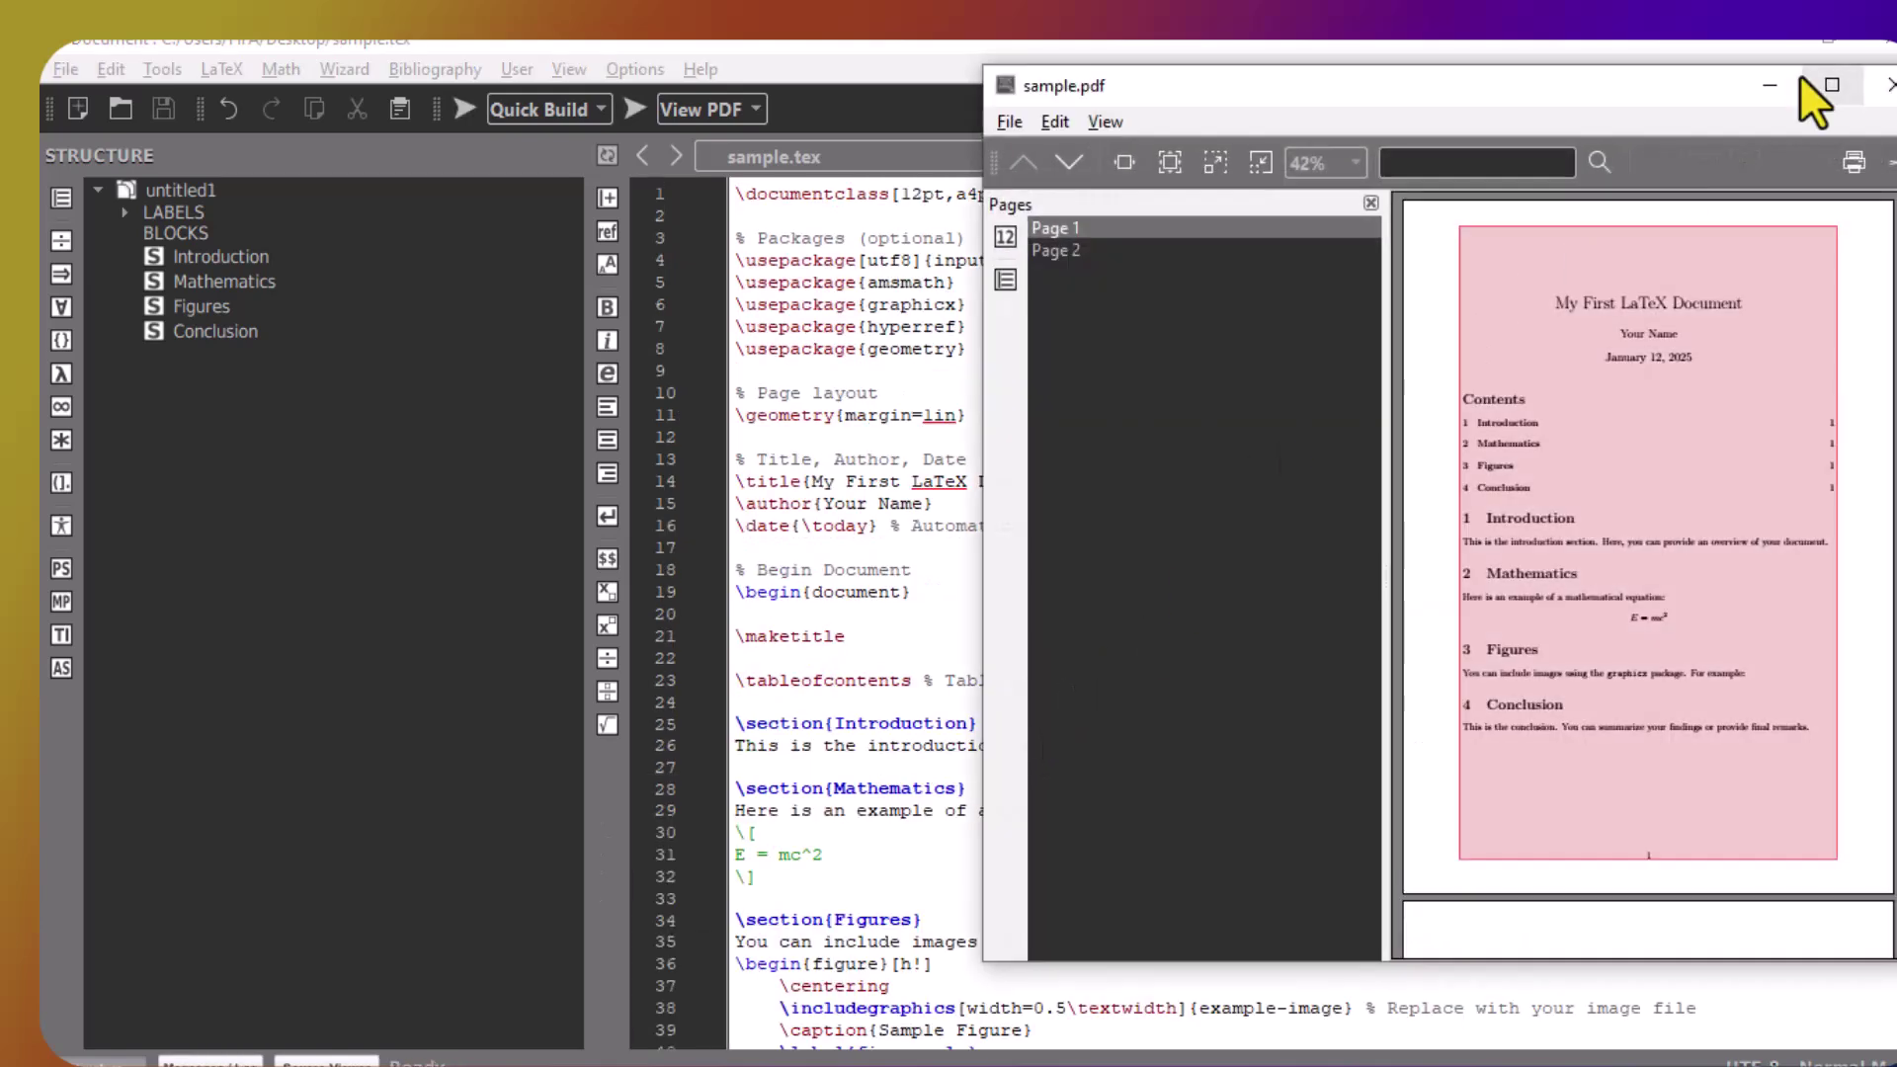
Maximize the sample.pdf preview, review both pages, then close it.
left_click(1832, 89)
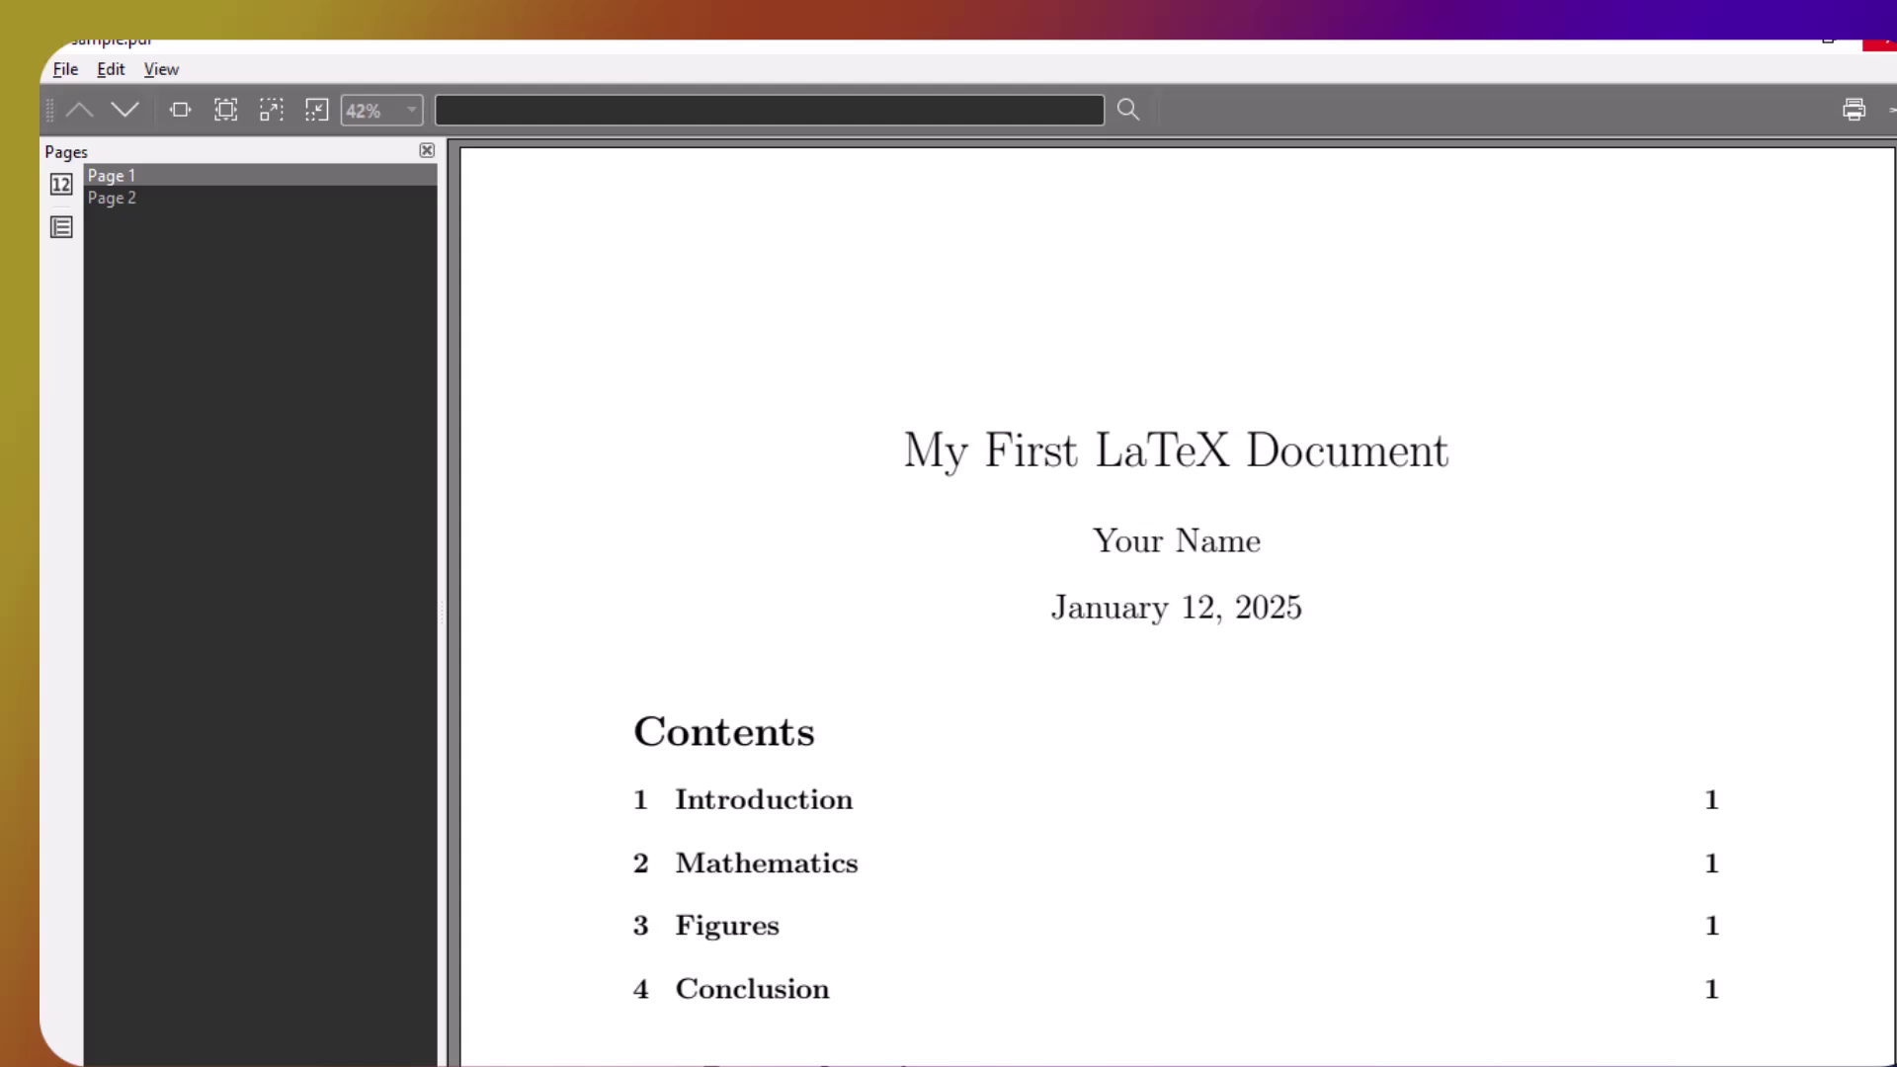
scroll(1172, 593, "down", 2)
scroll(1171, 592, "down", 3)
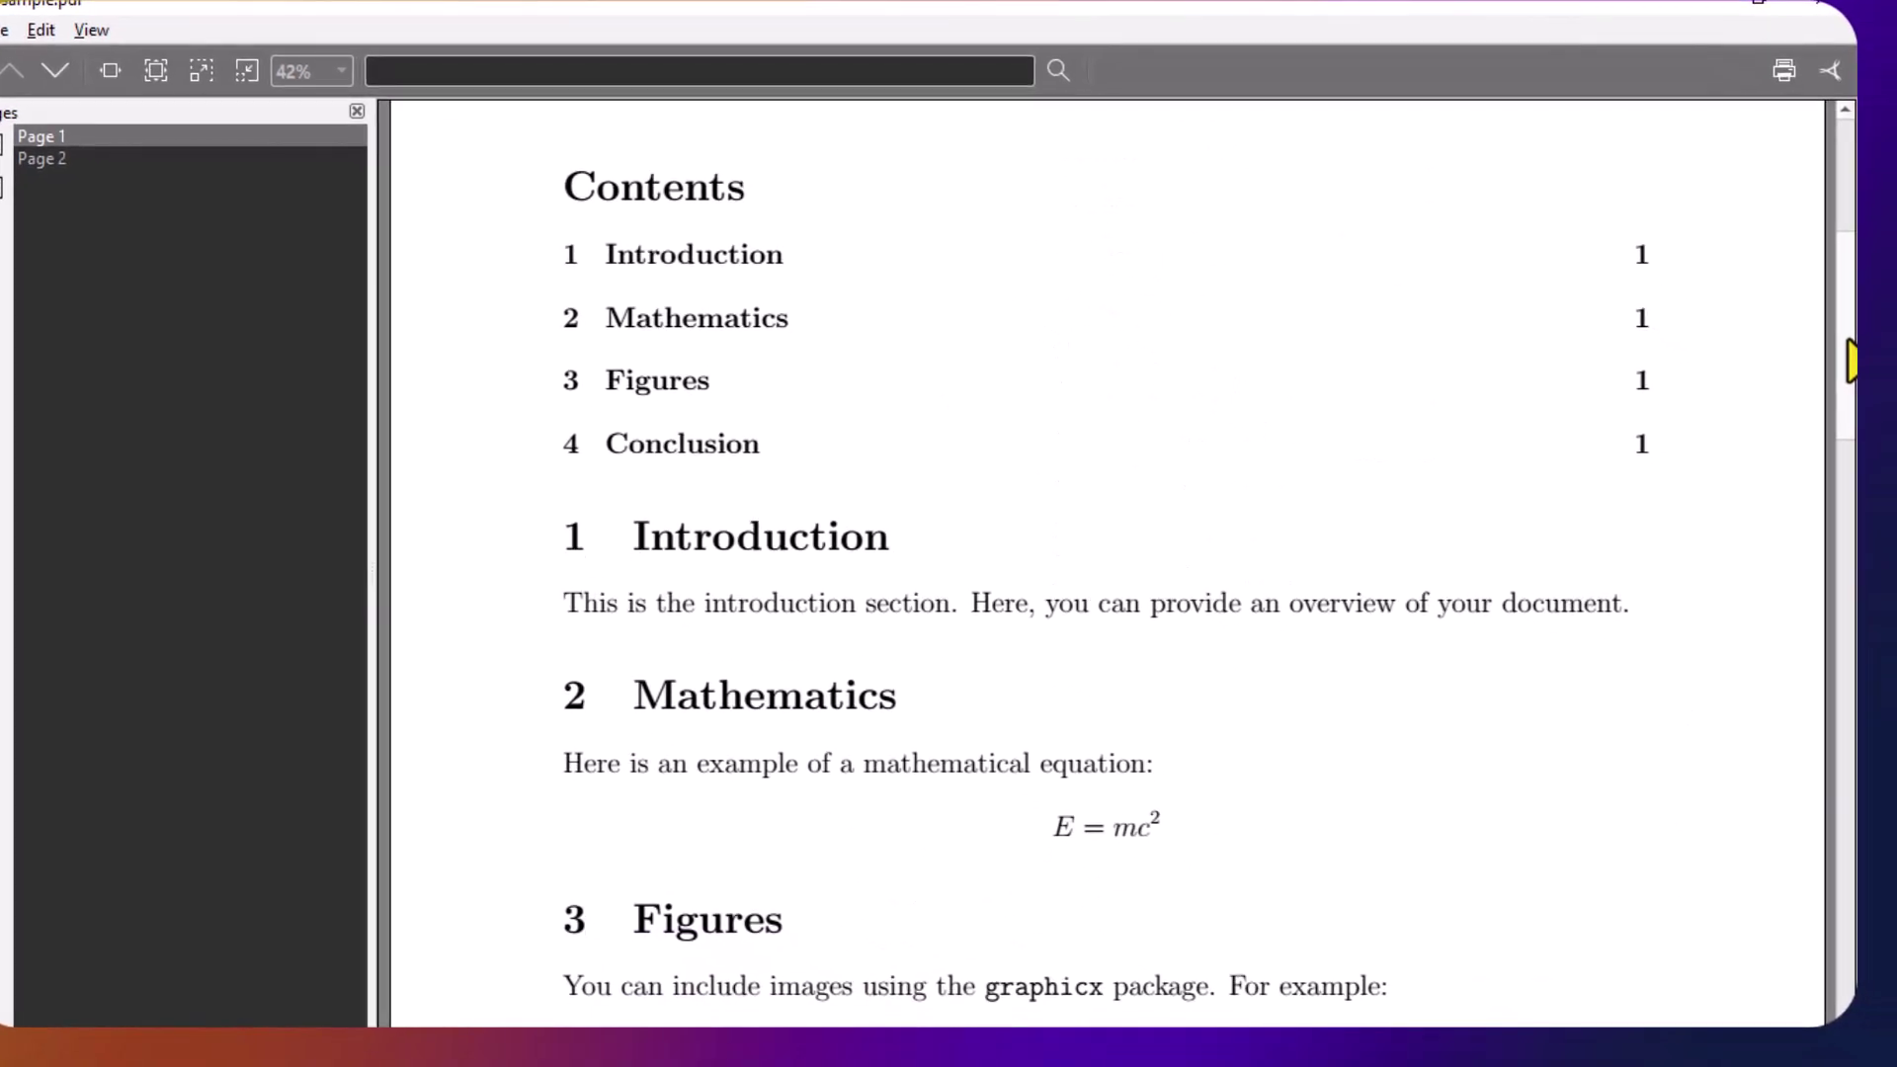
scroll(1112, 593, "down", 3)
scroll(1550, 727, "down", 1)
scroll(1551, 726, "down", 2)
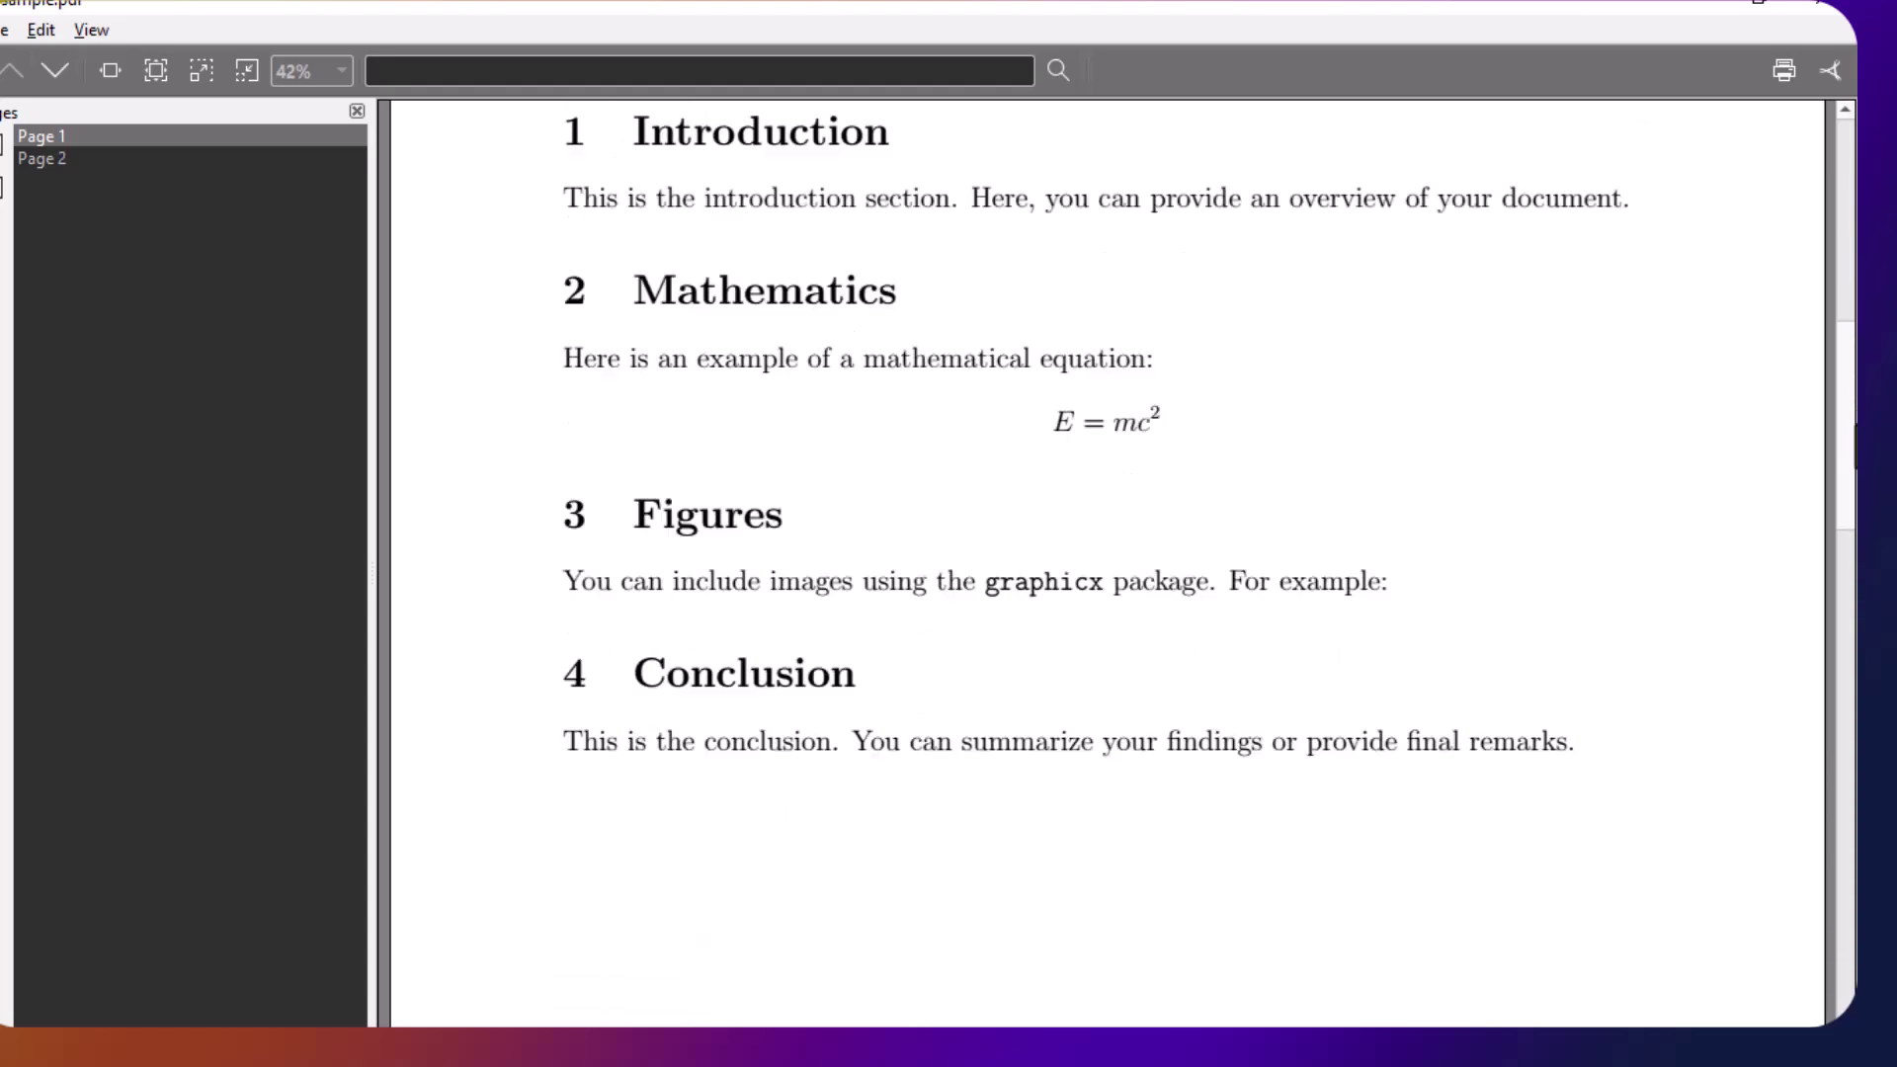
scroll(1550, 726, "down", 1)
scroll(1550, 726, "down", 5)
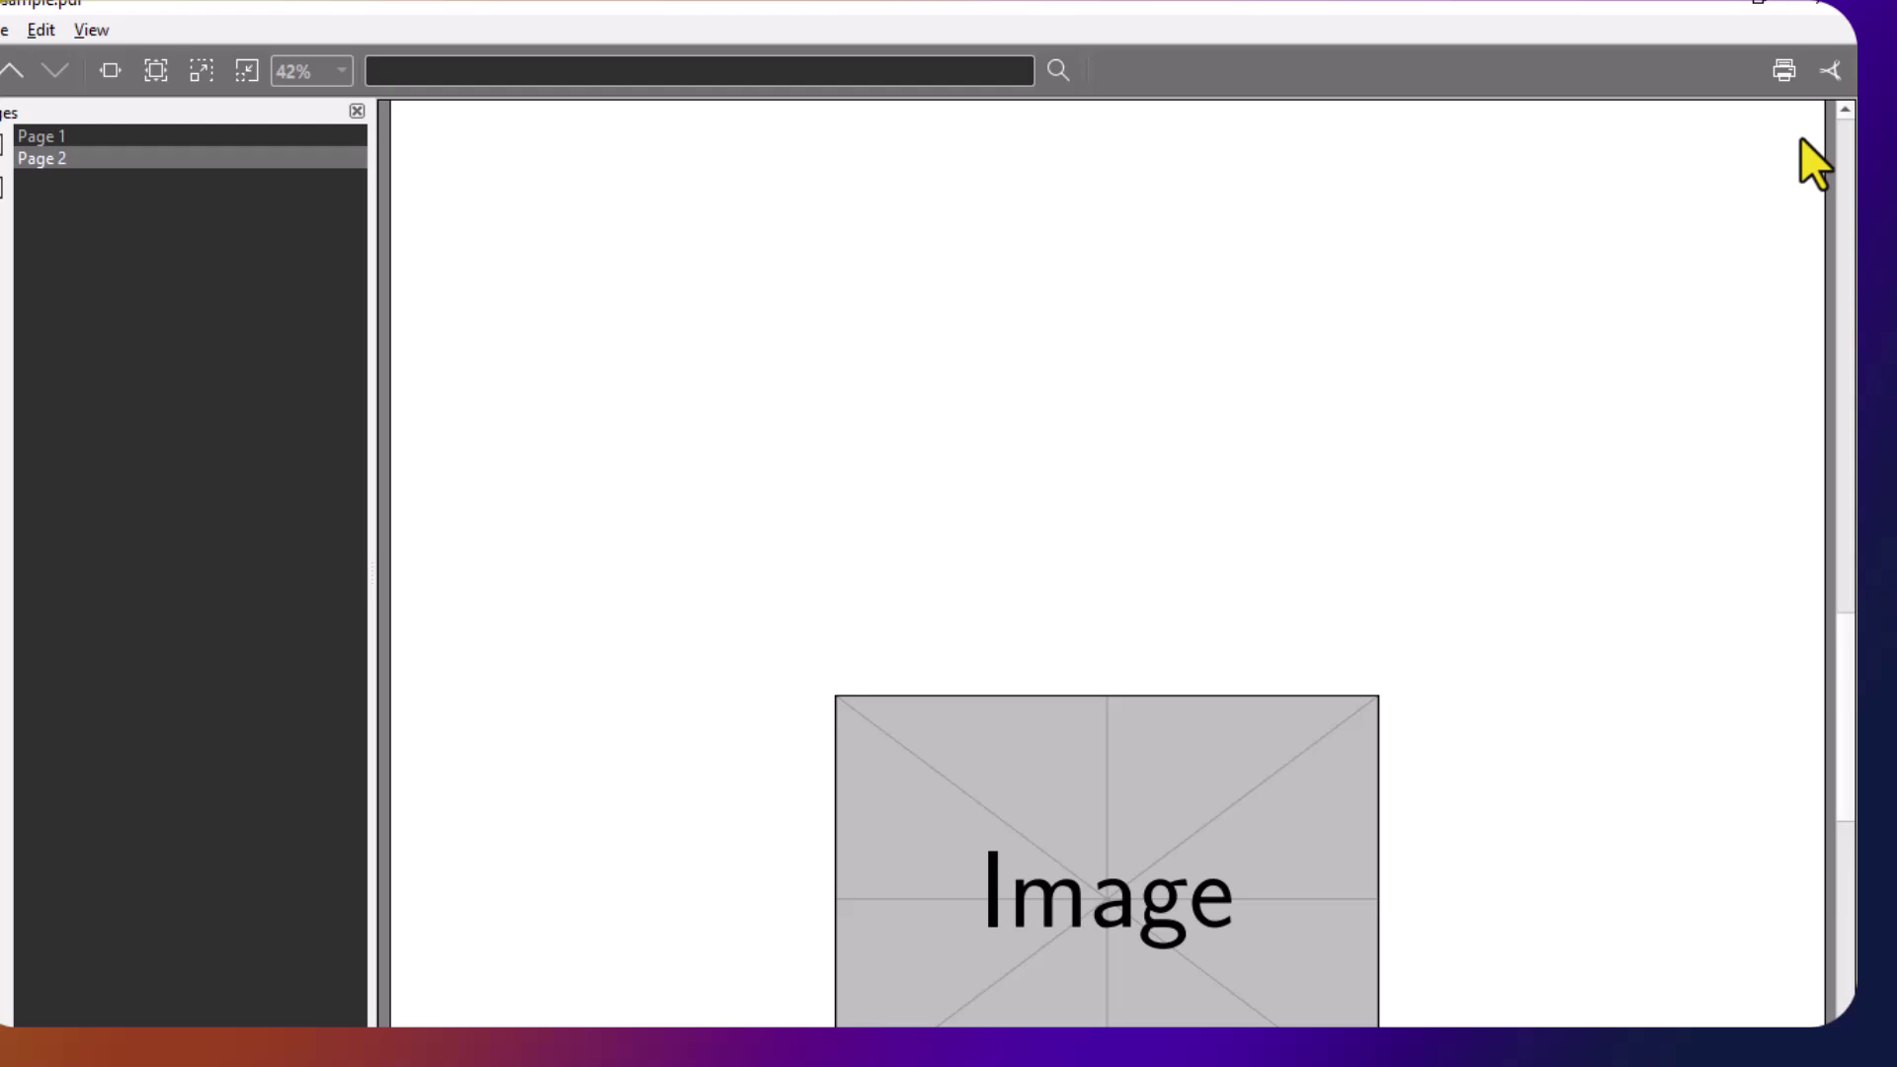
scroll(1850, 876, "down", 3)
scroll(1851, 933, "down", 2)
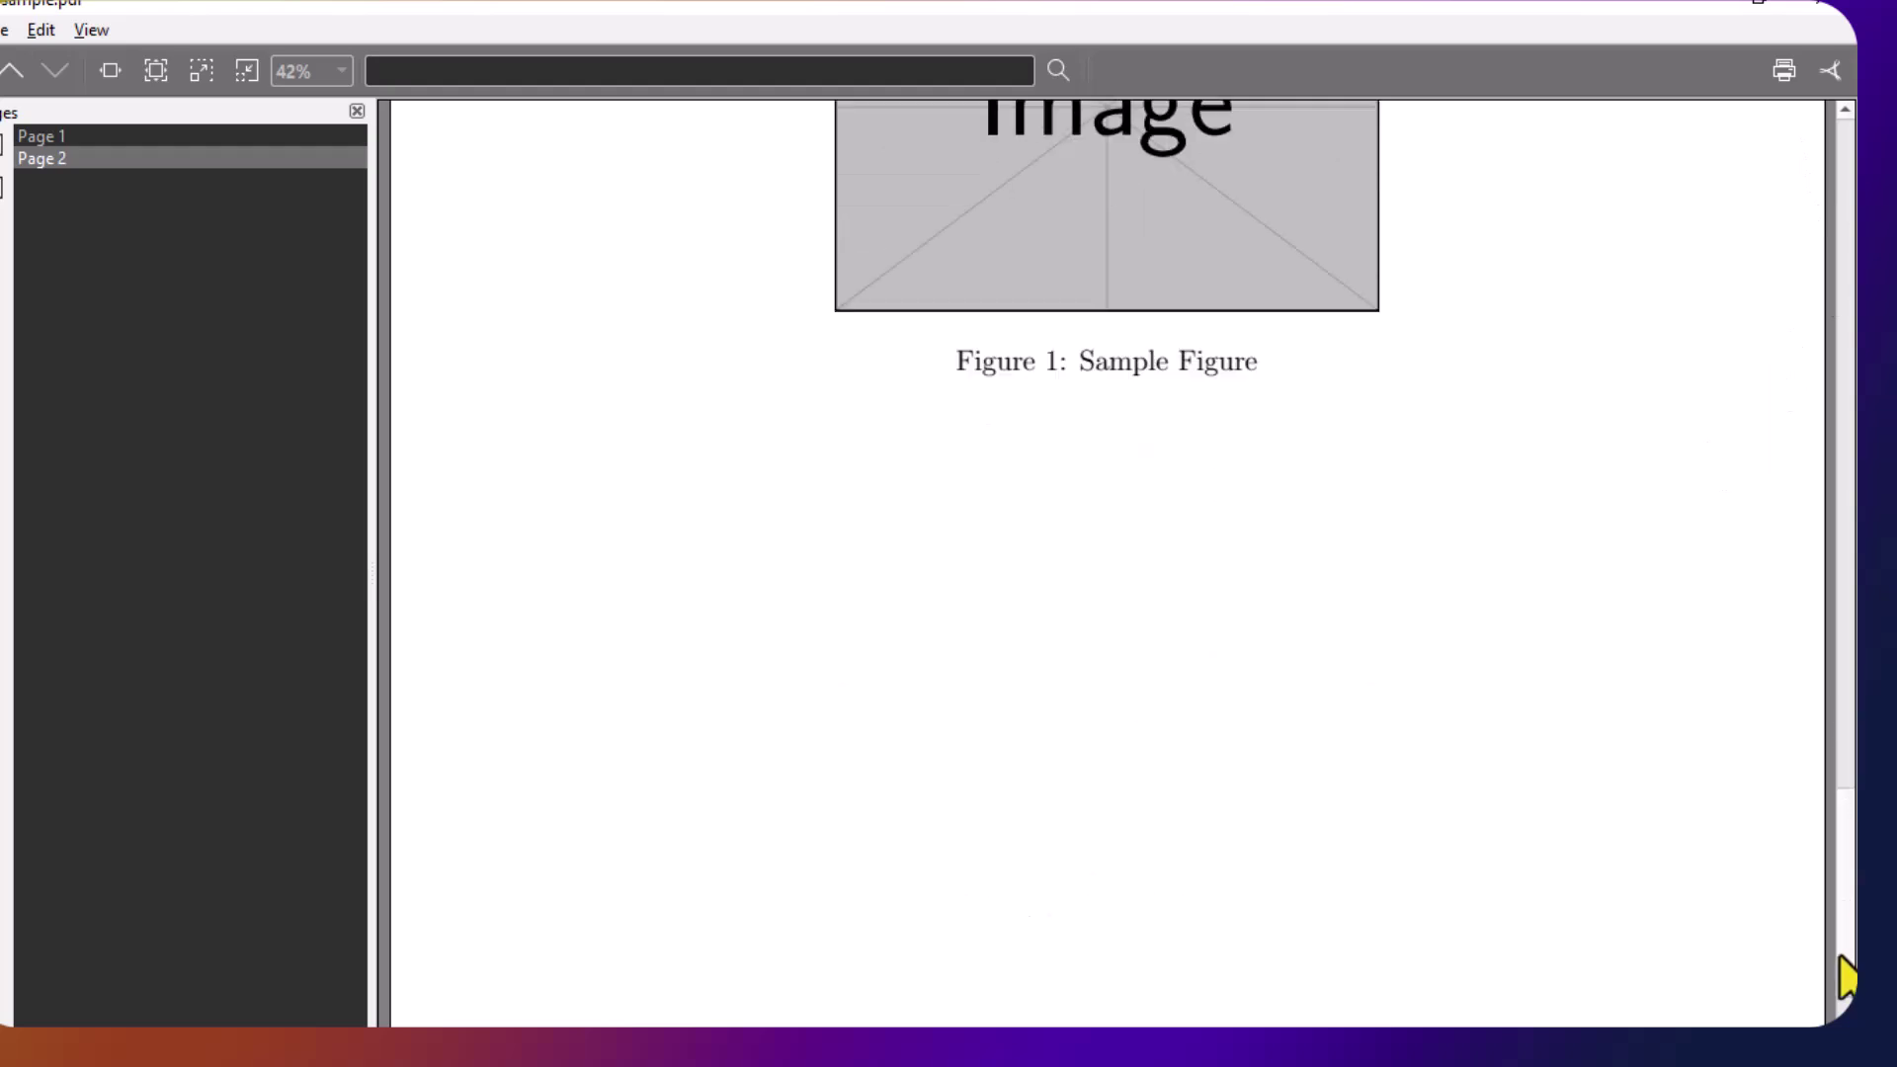
scroll(1851, 974, "down", 1)
scroll(1853, 890, "up", 5)
scroll(1107, 564, "up", 4)
scroll(1107, 564, "up", 2)
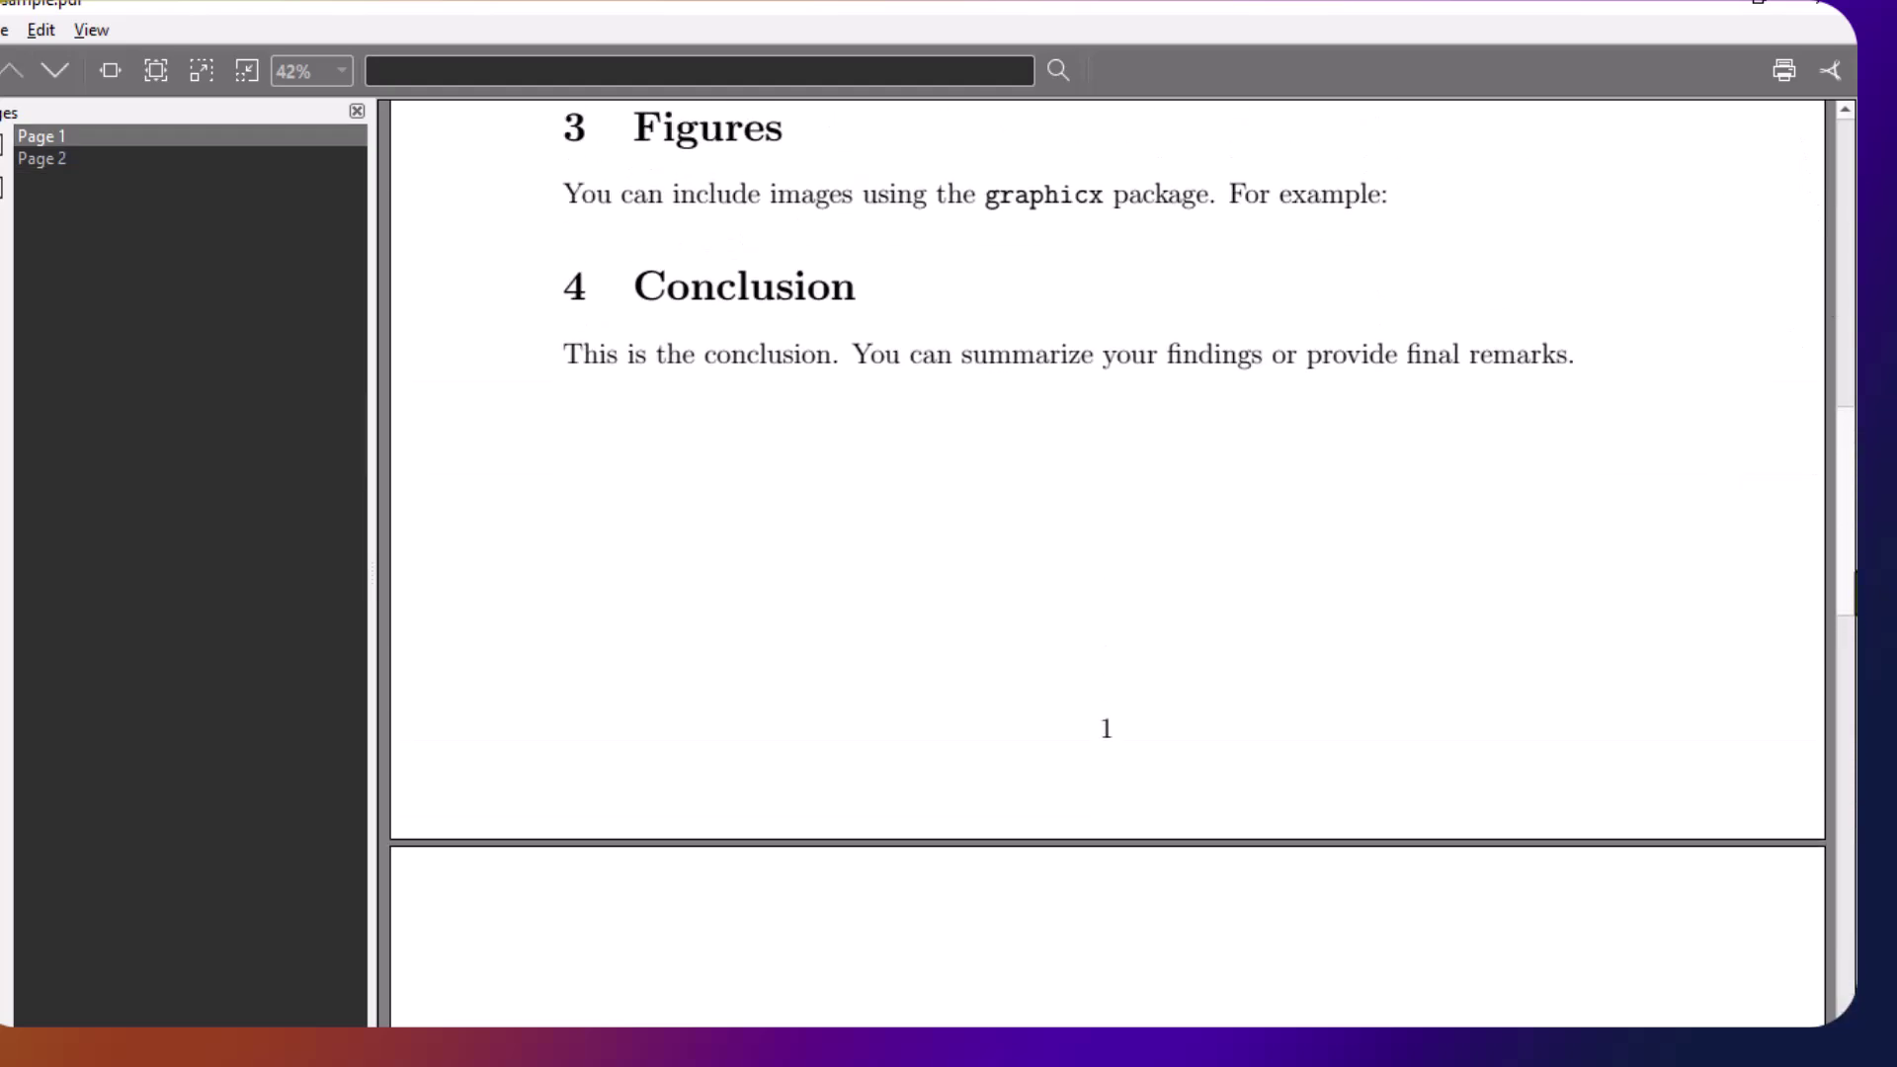
scroll(1106, 564, "up", 6)
scroll(1105, 564, "up", 2)
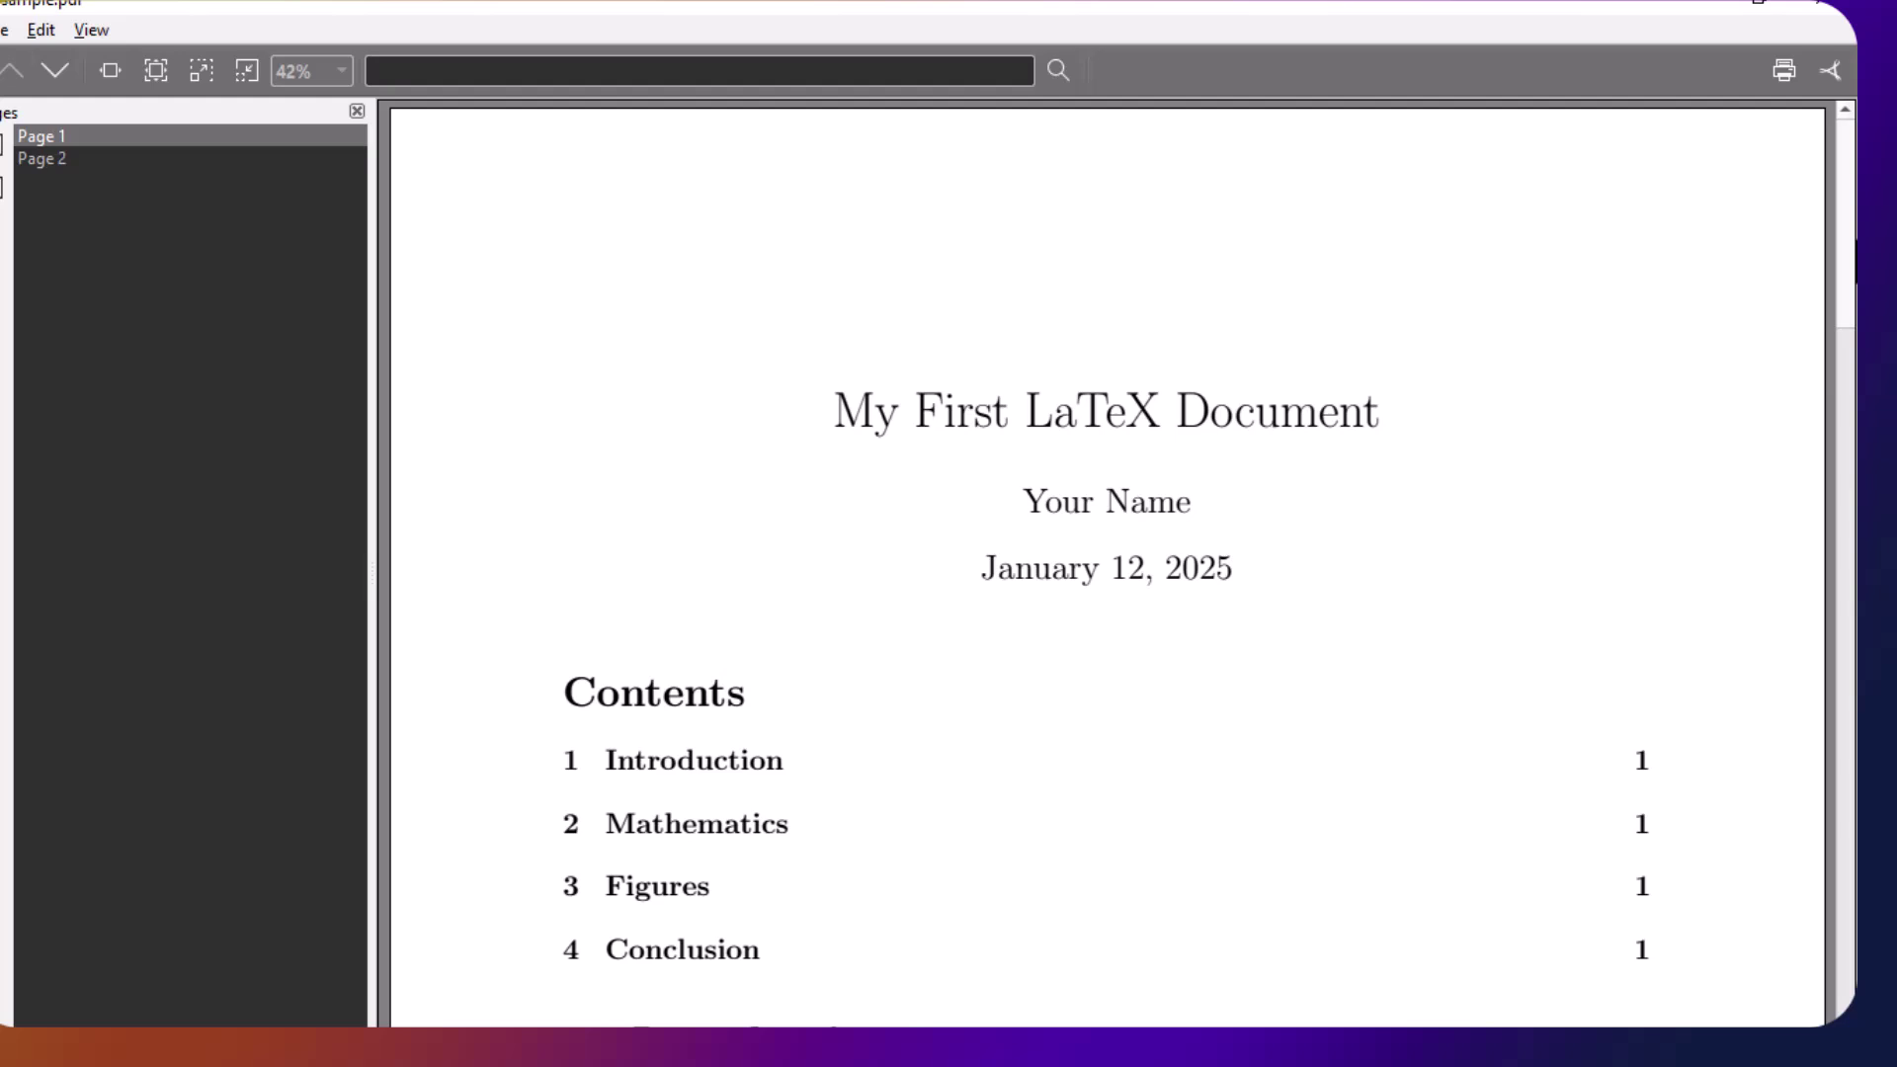
left_click(1823, 6)
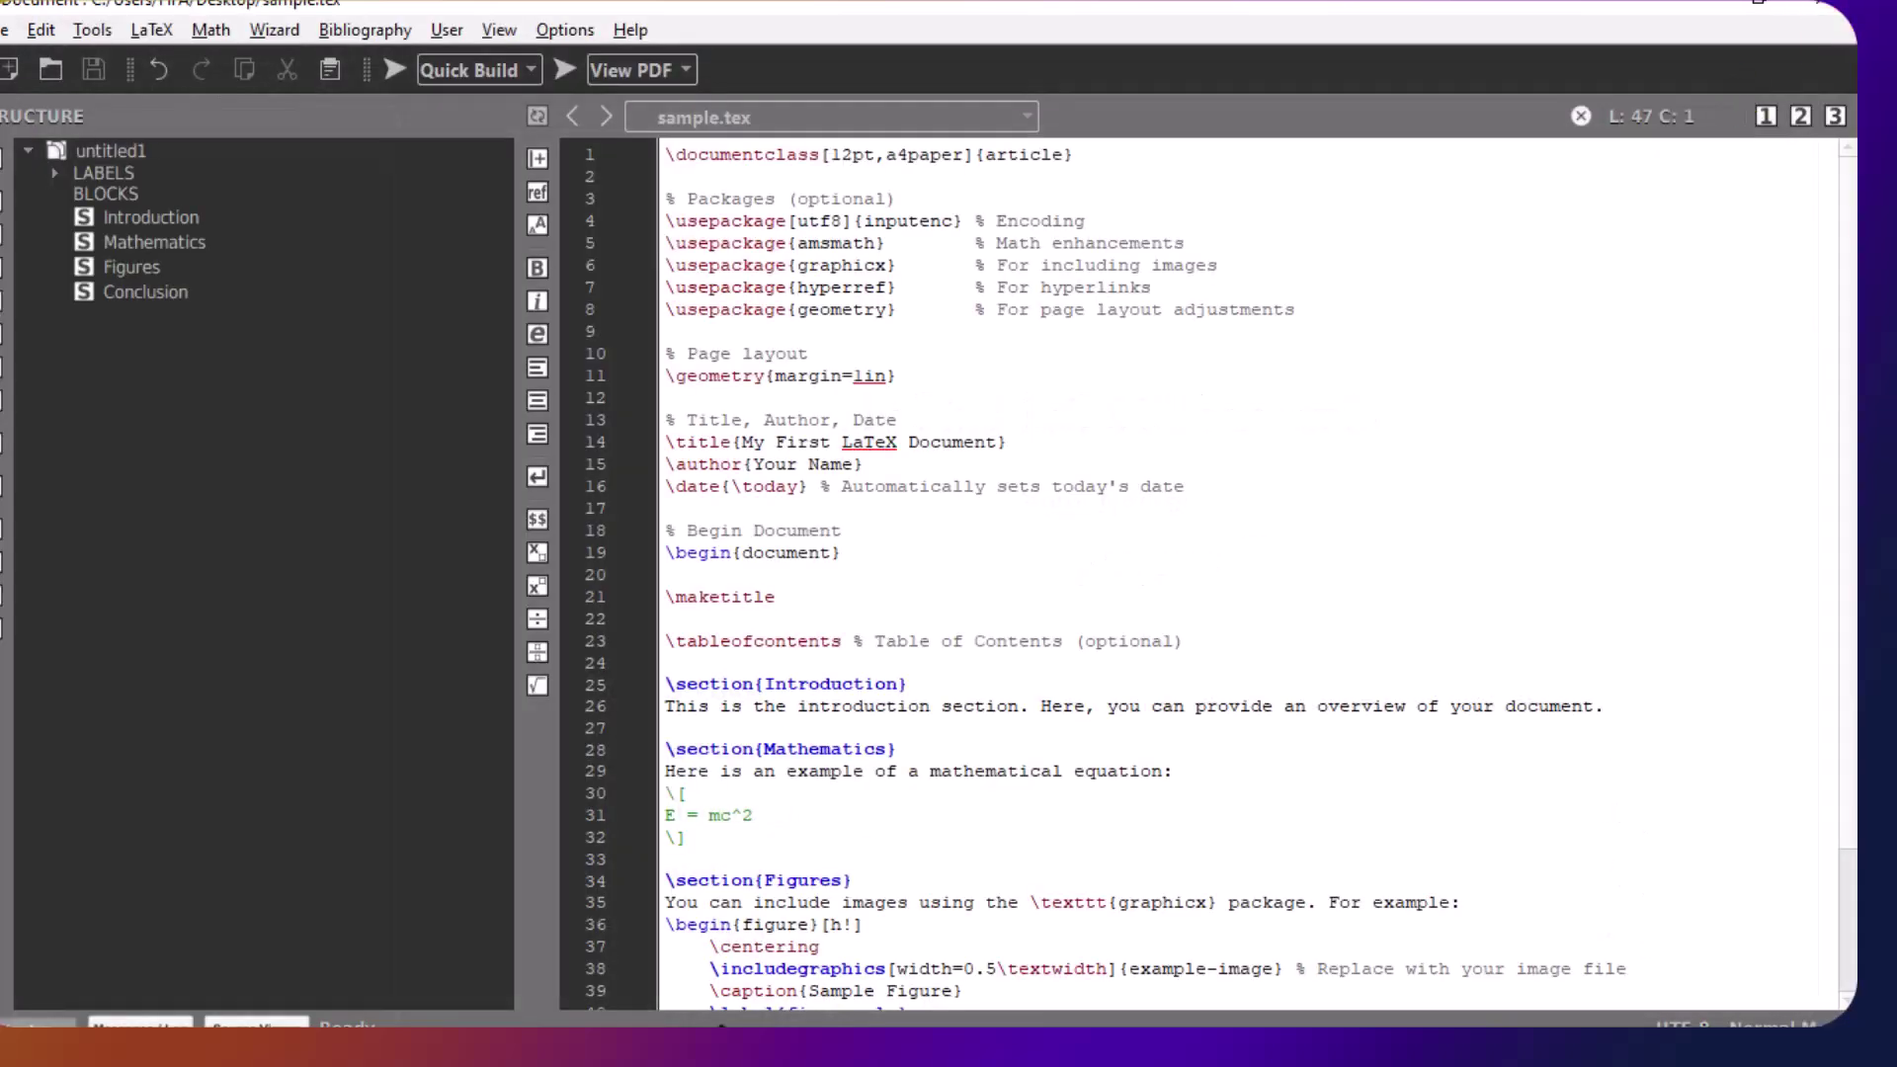